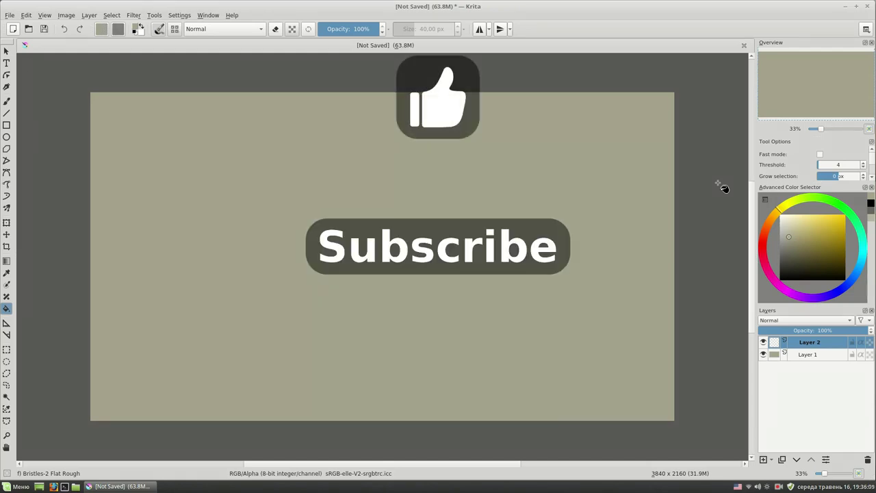
# Switch to the Pencil-2 brush and sketch the left cliff's top line
pyautogui.rightClick(338, 201)
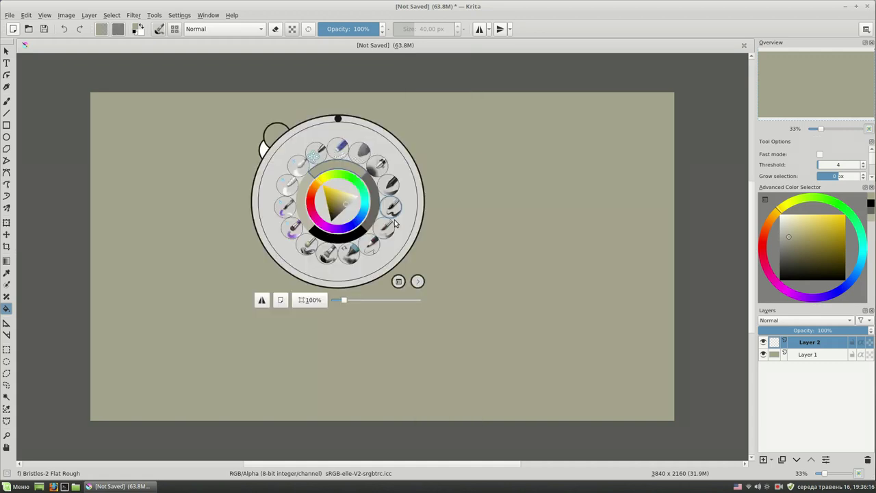
pyautogui.click(370, 242)
pyautogui.moveTo(217, 102); pyautogui.dragTo(297, 135)
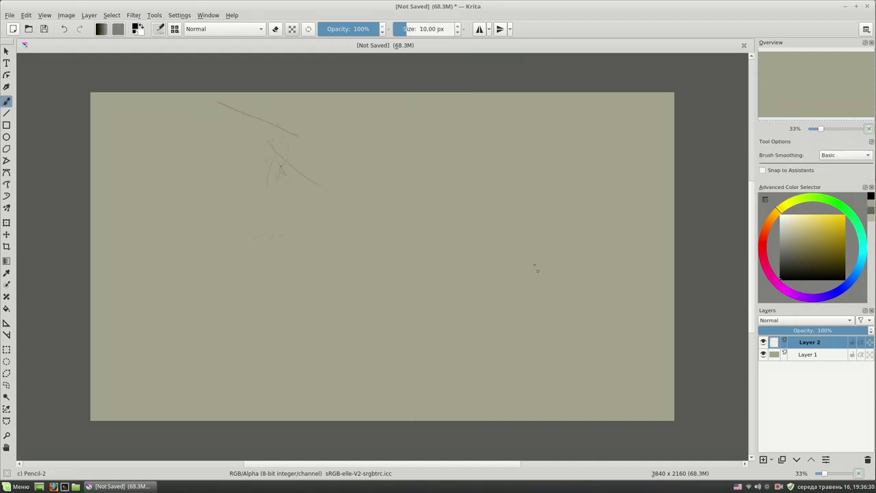
# Pencil the right cliff edge, left cliff and sagging bridge curves, then add Layer 3 below the sketch
pyautogui.moveTo(582, 258); pyautogui.dragTo(592, 170)
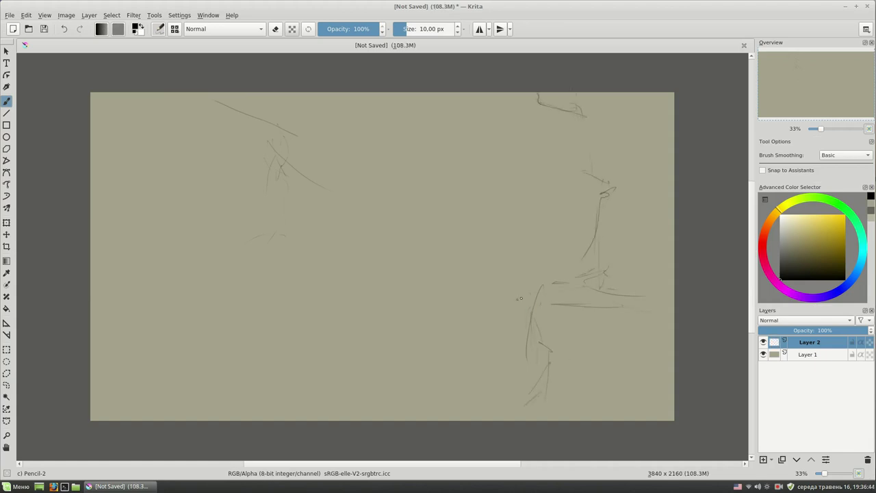
pyautogui.moveTo(306, 163); pyautogui.dragTo(532, 287)
pyautogui.moveTo(278, 208); pyautogui.dragTo(276, 245)
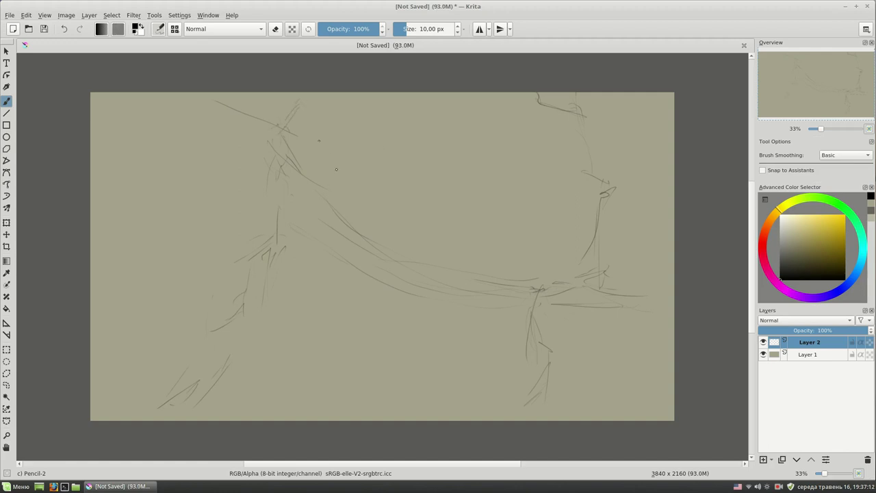
pyautogui.moveTo(474, 273); pyautogui.dragTo(537, 280)
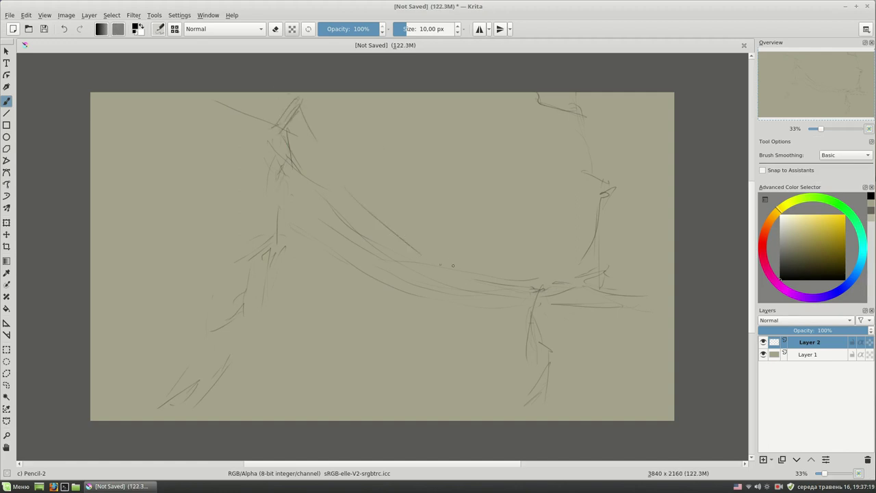
pyautogui.moveTo(352, 356); pyautogui.dragTo(465, 346)
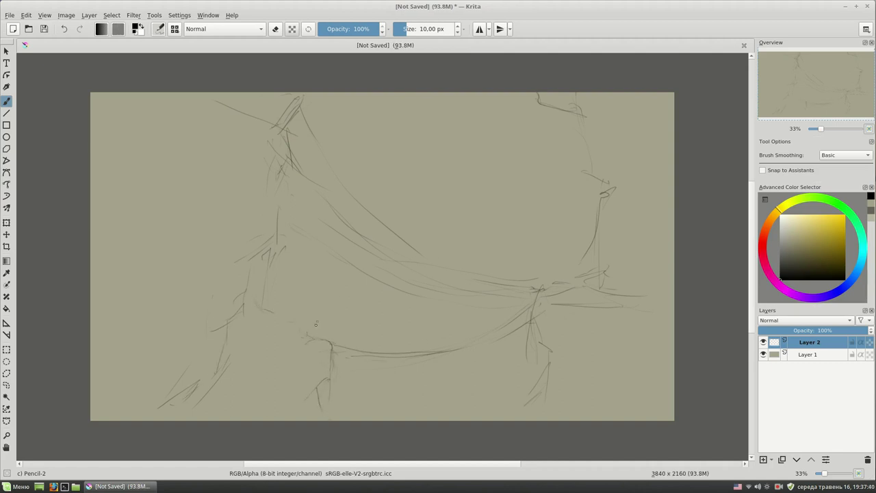
pyautogui.moveTo(504, 191); pyautogui.dragTo(503, 201)
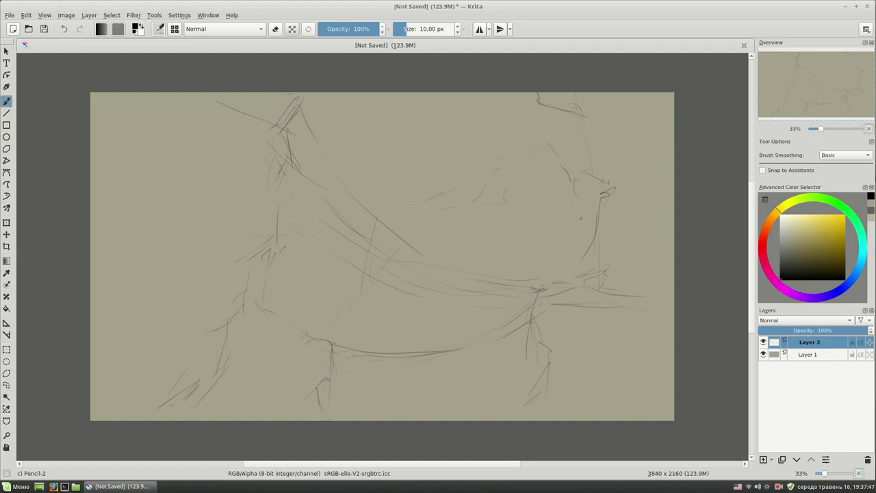
pyautogui.moveTo(336, 273); pyautogui.dragTo(349, 279)
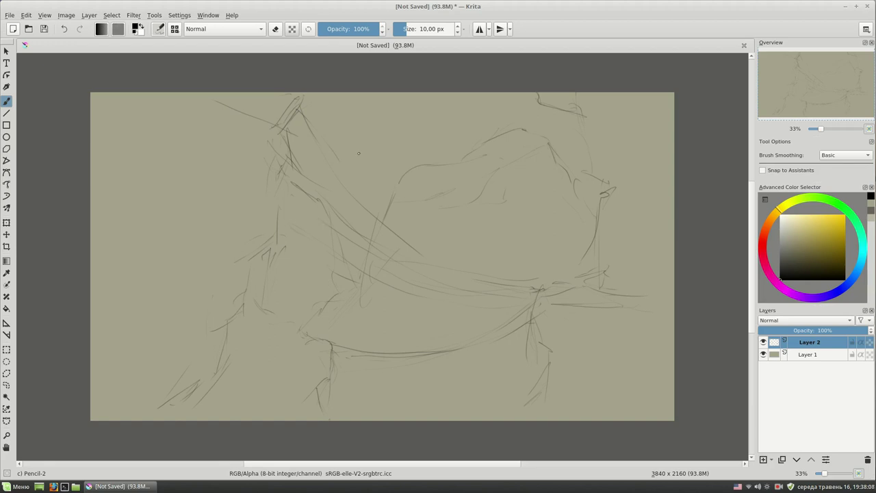
pyautogui.press('Insert')
pyautogui.hotkey('ctrl', 'pagedown')
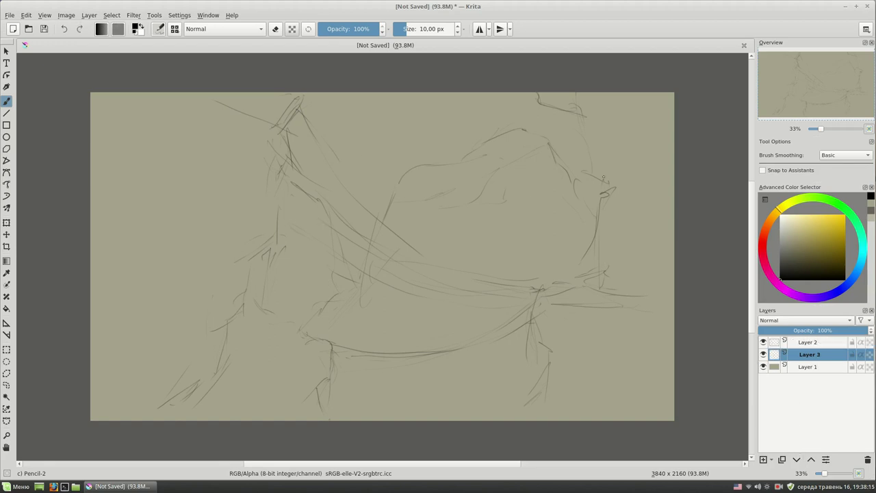
# With the Texture Big brush, paint a light sky-blue wash over the upper sketch
pyautogui.rightClick(431, 167)
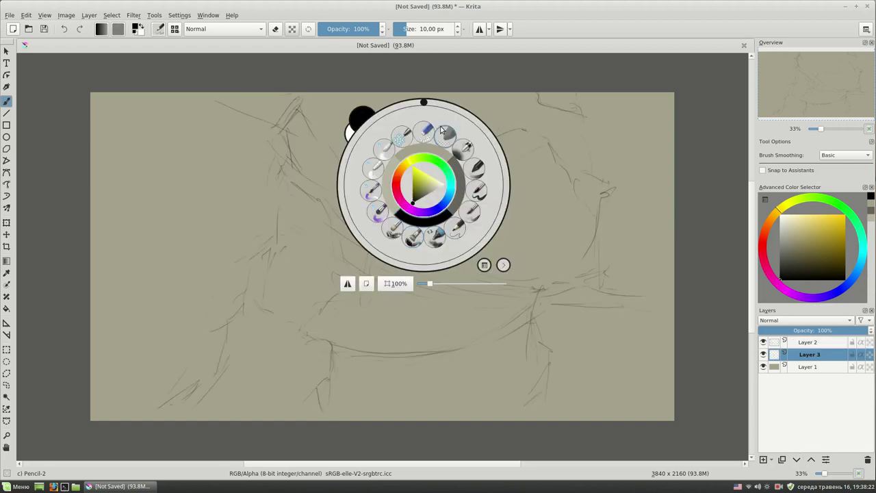
pyautogui.click(176, 30)
pyautogui.click(283, 71)
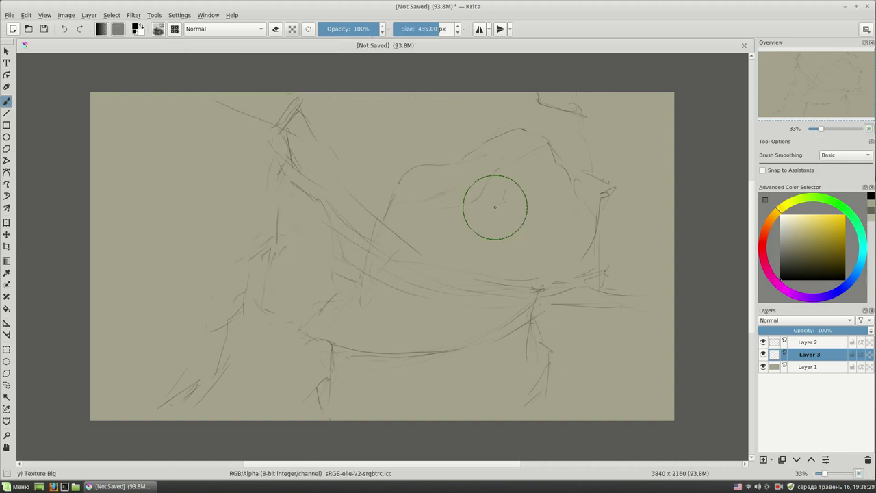
pyautogui.click(855, 273)
pyautogui.click(798, 219)
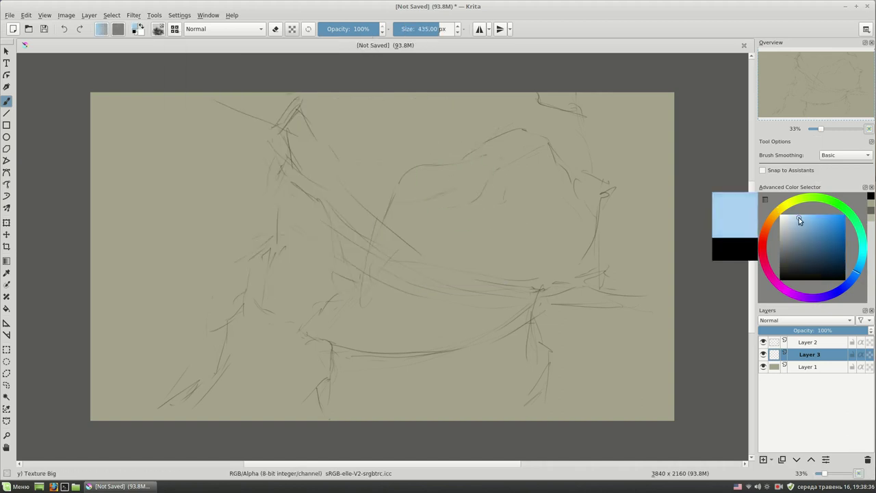
pyautogui.moveTo(393, 150); pyautogui.dragTo(349, 150)
pyautogui.moveTo(374, 212)
pyautogui.mouseDown()
pyautogui.moveTo(316, 156)
pyautogui.moveTo(467, 144)
pyautogui.moveTo(381, 200)
pyautogui.mouseUp()
# Paint saturated blue across the top and a pale misty V between the cliffs
pyautogui.click(808, 220)
pyautogui.moveTo(529, 143)
pyautogui.mouseDown()
pyautogui.moveTo(336, 117)
pyautogui.moveTo(487, 96)
pyautogui.moveTo(514, 112)
pyautogui.mouseUp()
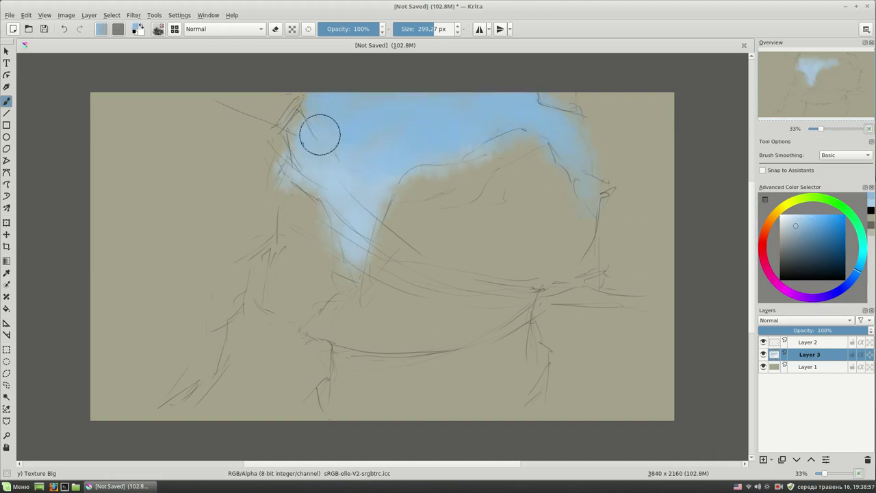
pyautogui.keyDown('ctrl'); pyautogui.click(319, 135); pyautogui.keyUp('ctrl')
pyautogui.click(786, 217)
pyautogui.moveTo(351, 210)
pyautogui.mouseDown()
pyautogui.moveTo(344, 289)
pyautogui.moveTo(352, 242)
pyautogui.mouseUp()
pyautogui.moveTo(352, 162); pyautogui.dragTo(361, 168)
pyautogui.keyDown('ctrl'); pyautogui.click(361, 169); pyautogui.keyUp('ctrl')
pyautogui.moveTo(455, 225); pyautogui.dragTo(477, 272)
# Block in grey-blue shadows left of the V and along the ridge
pyautogui.click(795, 242)
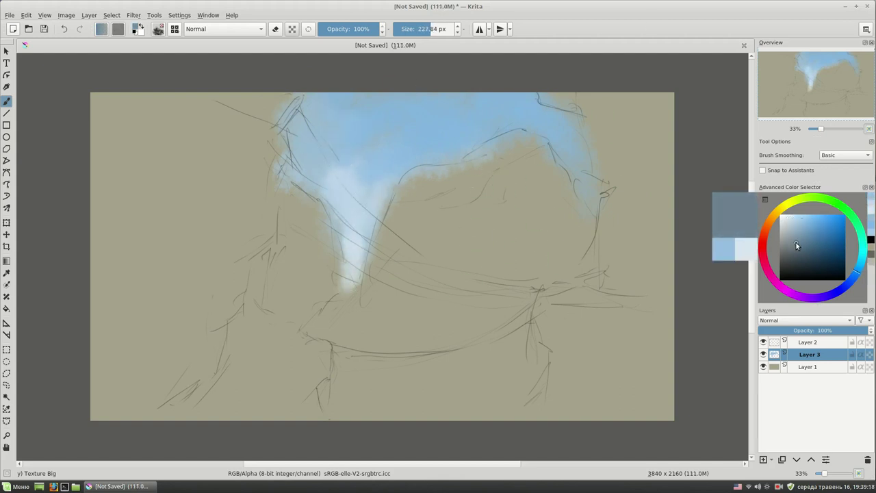
pyautogui.moveTo(295, 180); pyautogui.dragTo(332, 226)
pyautogui.moveTo(404, 206); pyautogui.dragTo(479, 188)
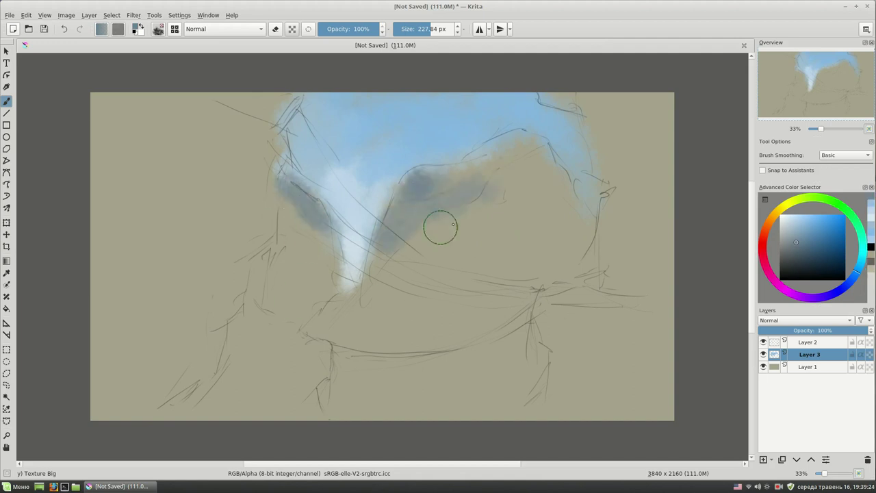
pyautogui.keyDown('ctrl'); pyautogui.click(299, 192); pyautogui.keyUp('ctrl')
pyautogui.moveTo(299, 193)
pyautogui.mouseDown()
pyautogui.moveTo(299, 274)
pyautogui.moveTo(312, 299)
pyautogui.mouseUp()
pyautogui.moveTo(417, 171)
pyautogui.mouseDown()
pyautogui.moveTo(465, 162)
pyautogui.moveTo(533, 226)
pyautogui.moveTo(583, 235)
pyautogui.moveTo(420, 195)
pyautogui.moveTo(540, 314)
pyautogui.mouseUp()
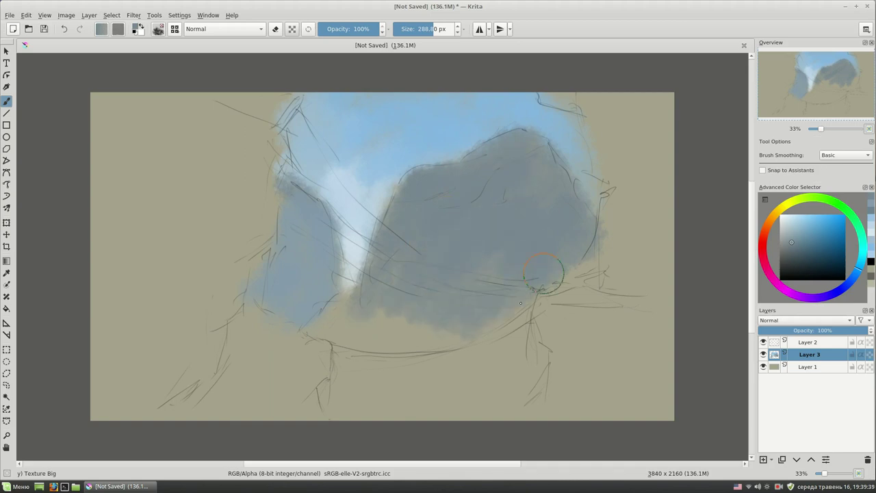
# Paint the mountain's lower half grey-blue and tint its top a faint teal-green
pyautogui.moveTo(520, 397)
pyautogui.mouseDown()
pyautogui.moveTo(461, 346)
pyautogui.moveTo(333, 329)
pyautogui.mouseUp()
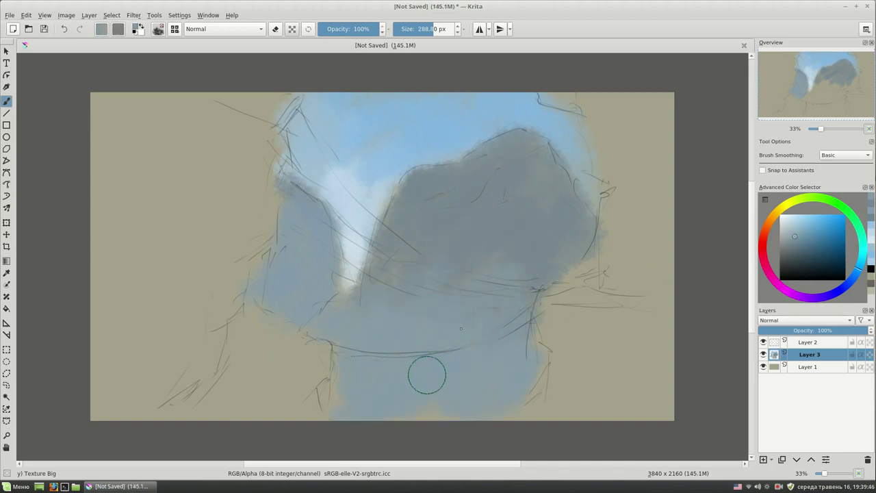
pyautogui.moveTo(857, 269); pyautogui.dragTo(864, 238)
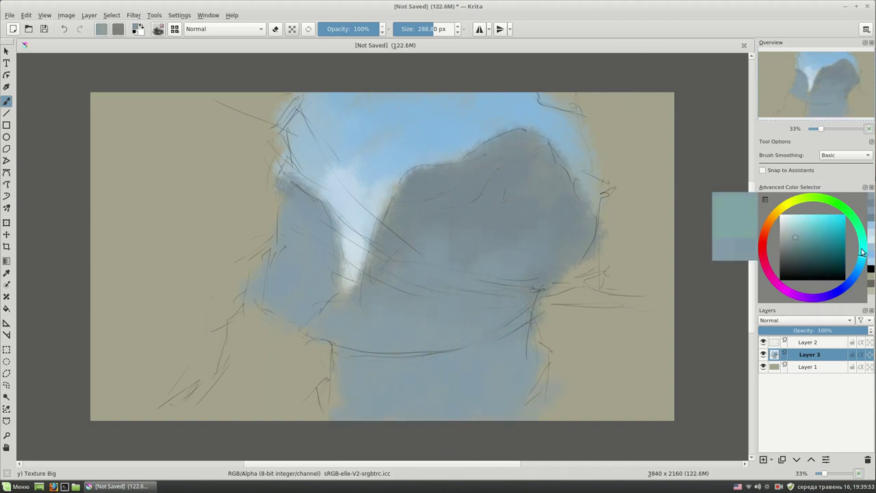
pyautogui.moveTo(441, 165); pyautogui.dragTo(400, 189)
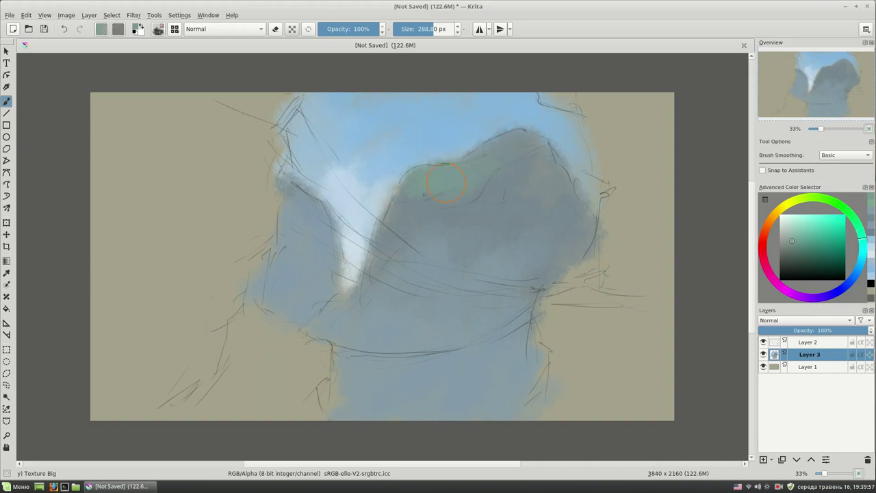
pyautogui.keyDown('ctrl'); pyautogui.click(318, 214); pyautogui.keyUp('ctrl')
# Paint a large dark grey rock mass at lower left, lightly brushing over it
pyautogui.press('[')
pyautogui.press('[')
pyautogui.press('[')
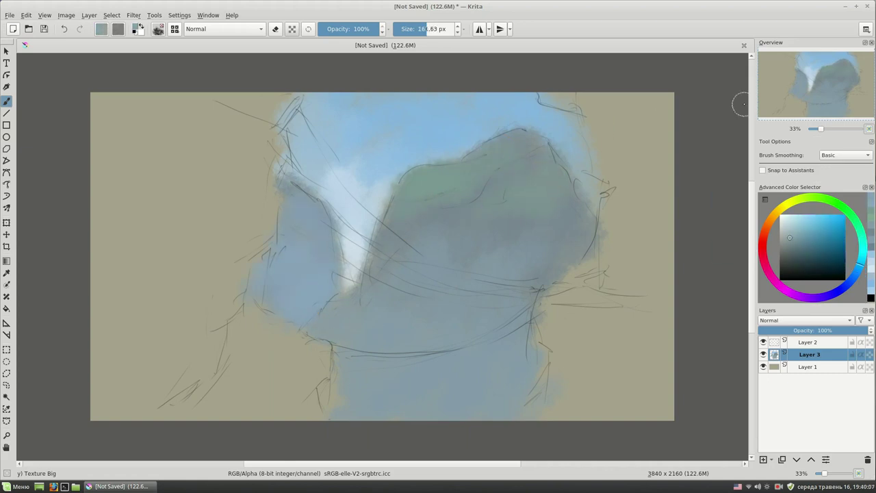
pyautogui.press('k')
pyautogui.press(']')
pyautogui.moveTo(253, 305); pyautogui.dragTo(282, 412)
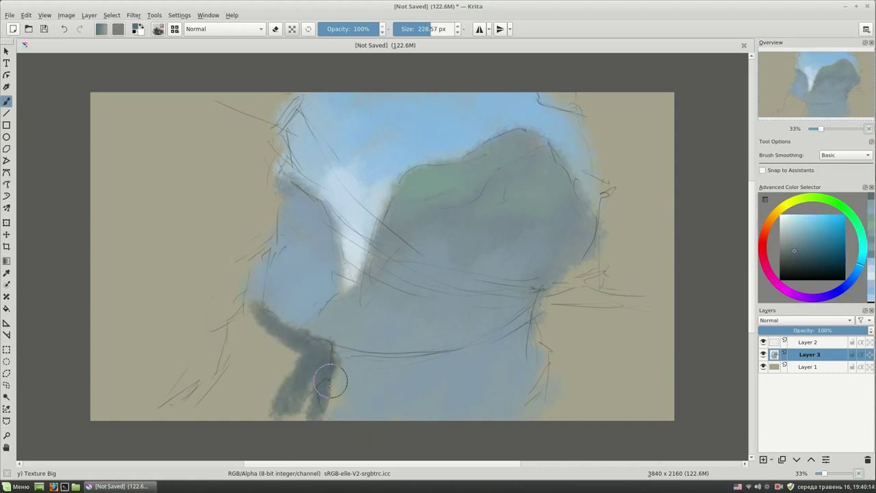
pyautogui.moveTo(302, 335); pyautogui.dragTo(206, 410)
pyautogui.press('[')
pyautogui.press('l')
pyautogui.moveTo(341, 380); pyautogui.dragTo(342, 391)
# Block in a dark rock mass at right centre
pyautogui.press('k')
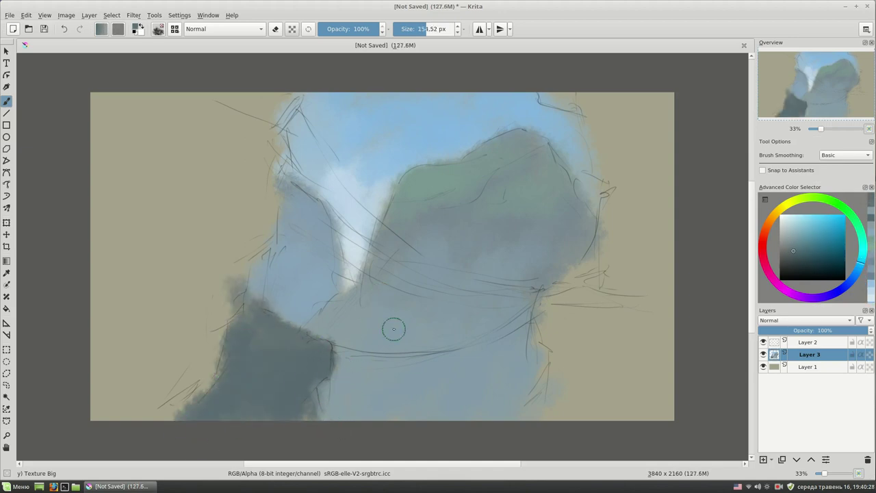
pyautogui.click(801, 256)
pyautogui.press(']')
pyautogui.moveTo(548, 301)
pyautogui.mouseDown()
pyautogui.moveTo(639, 402)
pyautogui.moveTo(602, 192)
pyautogui.moveTo(667, 260)
pyautogui.moveTo(608, 133)
pyautogui.moveTo(626, 267)
pyautogui.moveTo(612, 88)
pyautogui.moveTo(630, 299)
pyautogui.moveTo(555, 340)
pyautogui.moveTo(534, 411)
pyautogui.mouseUp()
pyautogui.press('l')
pyautogui.press('[')
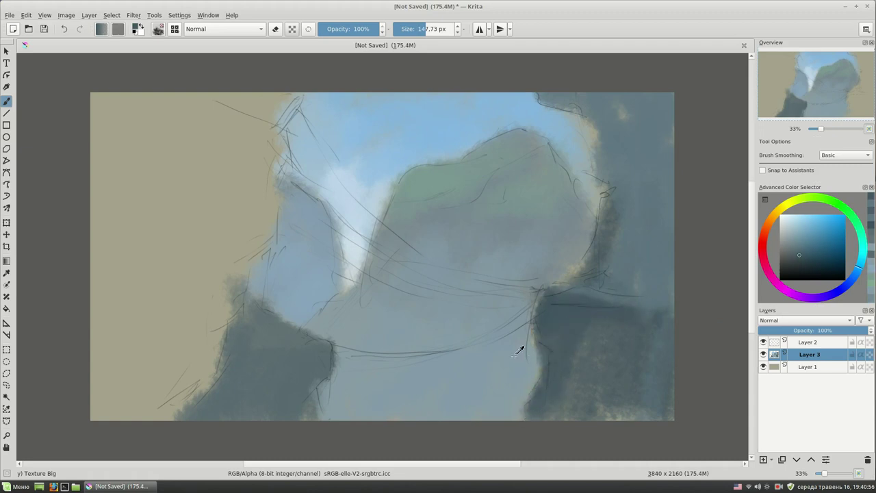
pyautogui.keyDown('ctrl'); pyautogui.click(573, 360); pyautogui.keyUp('ctrl')
pyautogui.press(']')
# Darken the left rock with broad strokes, covering its beige top with light blue
pyautogui.moveTo(274, 124); pyautogui.dragTo(233, 274)
pyautogui.keyDown('ctrl'); pyautogui.click(321, 116); pyautogui.keyUp('ctrl')
pyautogui.moveTo(226, 99)
pyautogui.mouseDown()
pyautogui.moveTo(293, 180)
pyautogui.moveTo(231, 211)
pyautogui.mouseUp()
pyautogui.keyDown('ctrl'); pyautogui.click(263, 147); pyautogui.keyUp('ctrl')
pyautogui.moveTo(198, 116); pyautogui.dragTo(205, 260)
pyautogui.moveTo(273, 110)
pyautogui.mouseDown()
pyautogui.moveTo(240, 182)
pyautogui.moveTo(256, 237)
pyautogui.moveTo(198, 383)
pyautogui.mouseUp()
pyautogui.moveTo(205, 150); pyautogui.dragTo(117, 424)
pyautogui.moveTo(165, 274); pyautogui.dragTo(103, 438)
# Fill the remaining upper-left beige and add yellow-green tones to the left rock
pyautogui.keyDown('ctrl'); pyautogui.click(209, 255); pyautogui.keyUp('ctrl')
pyautogui.moveTo(96, 301)
pyautogui.mouseDown()
pyautogui.moveTo(146, 224)
pyautogui.moveTo(116, 329)
pyautogui.mouseUp()
pyautogui.keyDown('ctrl'); pyautogui.click(140, 198); pyautogui.keyUp('ctrl')
pyautogui.moveTo(109, 109); pyautogui.dragTo(219, 199)
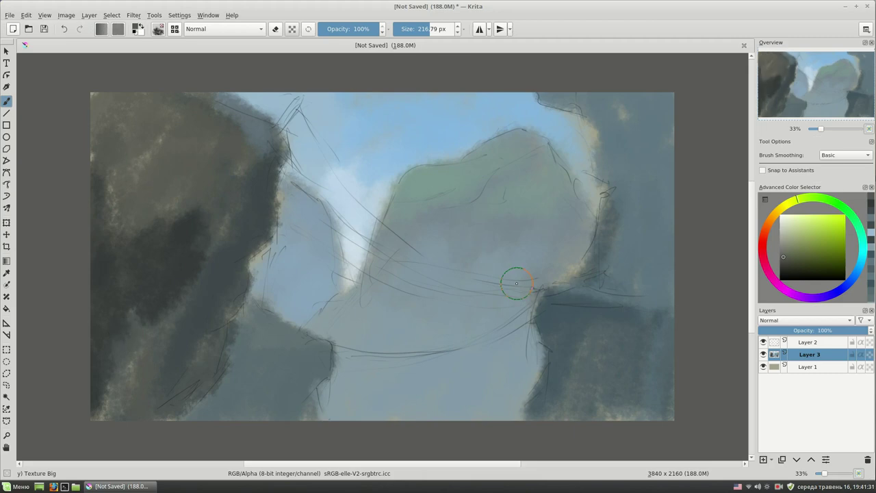
pyautogui.press('[')
pyautogui.press('[')
pyautogui.press('[')
pyautogui.keyDown('ctrl'); pyautogui.click(301, 104); pyautogui.keyUp('ctrl')
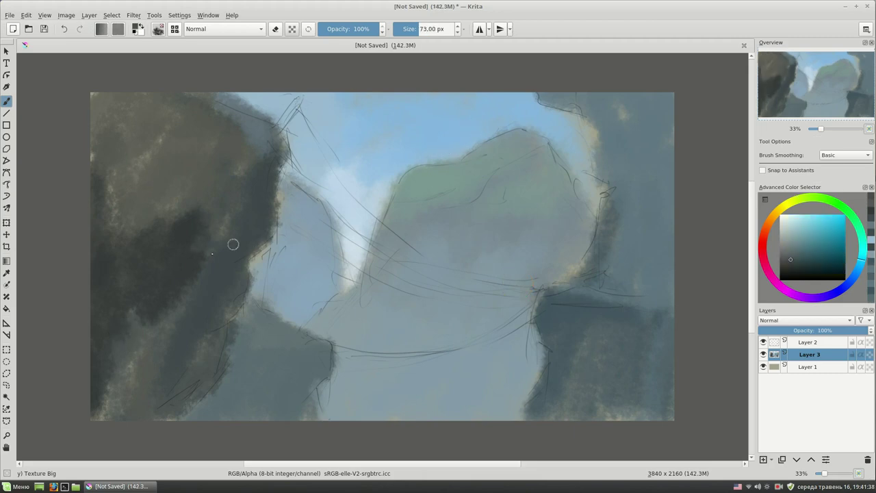
pyautogui.rightClick(468, 178)
# With Bristles-2 Flat Rough, paint light sky blue down the gap between rocks
pyautogui.click(417, 130)
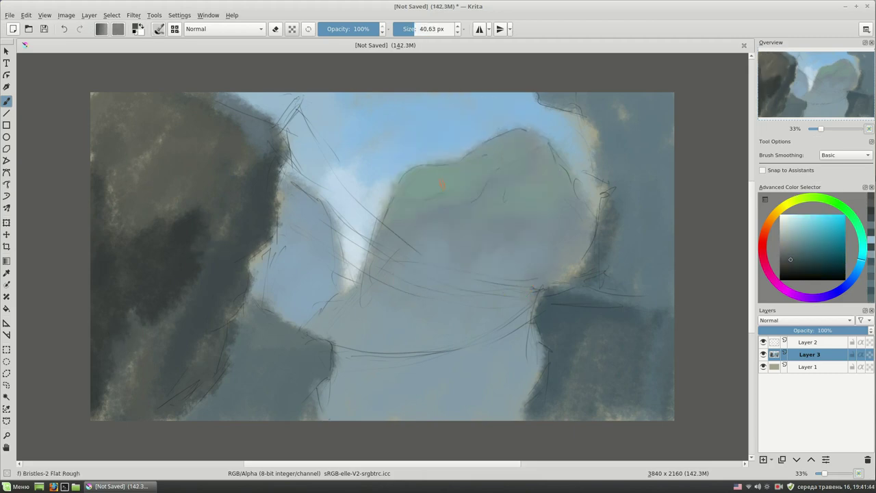
pyautogui.keyDown('ctrl'); pyautogui.click(336, 204); pyautogui.keyUp('ctrl')
pyautogui.moveTo(336, 204); pyautogui.dragTo(349, 273)
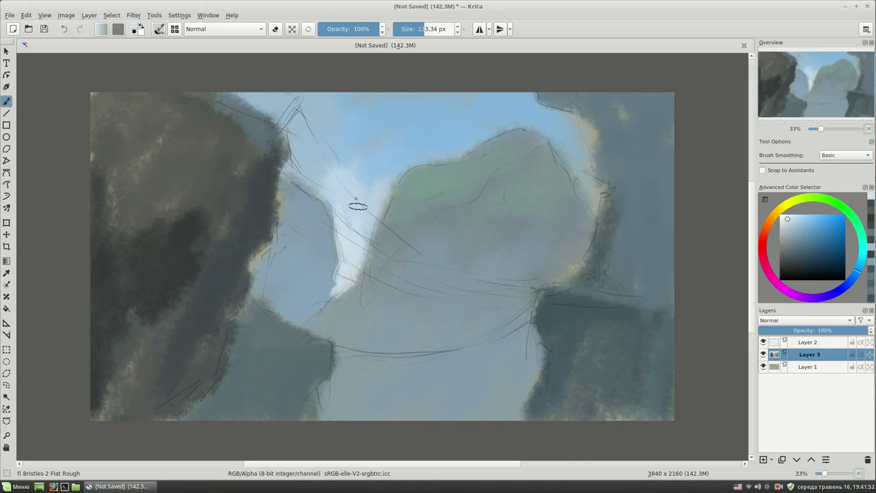
pyautogui.moveTo(369, 223); pyautogui.dragTo(356, 268)
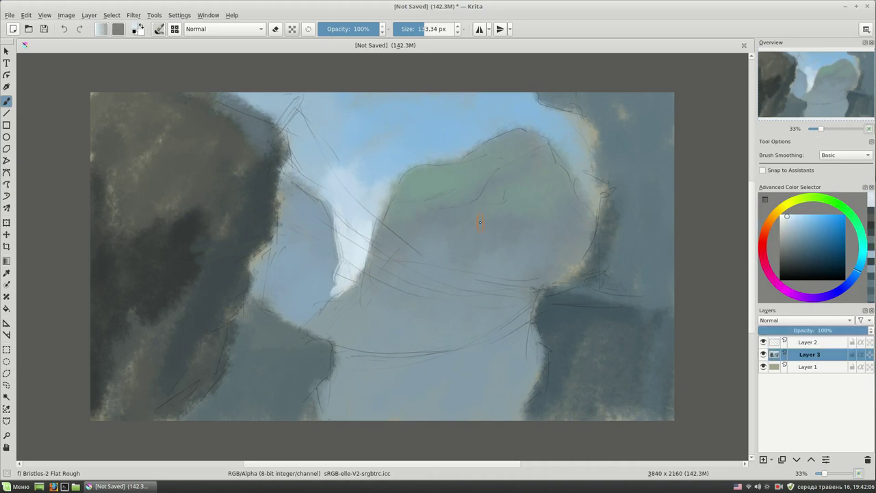
# Soften and repaint the left rock's top edge with sampled grey-blues
pyautogui.keyDown('ctrl'); pyautogui.click(273, 159); pyautogui.keyUp('ctrl')
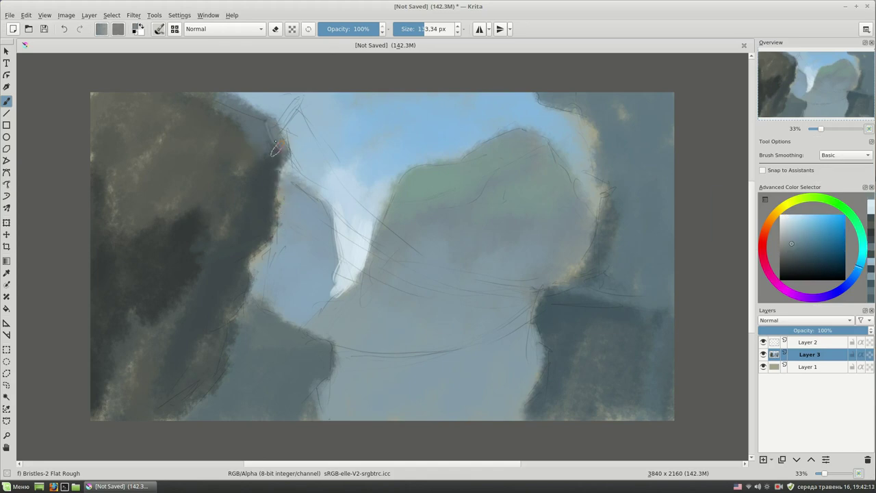
pyautogui.moveTo(249, 144); pyautogui.dragTo(206, 124)
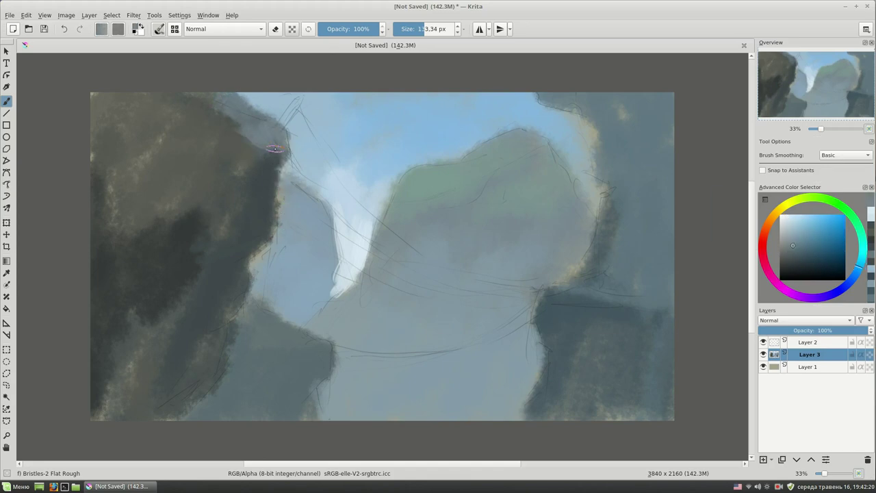
pyautogui.keyDown('ctrl'); pyautogui.click(280, 126); pyautogui.keyUp('ctrl')
pyautogui.moveTo(270, 130)
pyautogui.mouseDown()
pyautogui.moveTo(246, 149)
pyautogui.moveTo(260, 166)
pyautogui.mouseUp()
pyautogui.keyDown('ctrl'); pyautogui.click(282, 157); pyautogui.keyUp('ctrl')
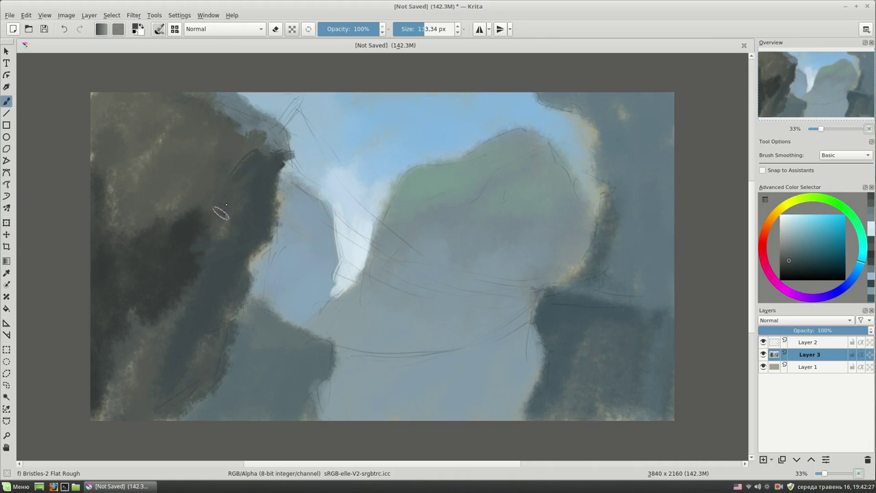
# Paint dark vertical streaks down the left cliff in sampled cyan-grey and teal
pyautogui.moveTo(181, 96)
pyautogui.mouseDown()
pyautogui.moveTo(164, 164)
pyautogui.moveTo(145, 89)
pyautogui.moveTo(204, 102)
pyautogui.moveTo(139, 157)
pyautogui.moveTo(133, 205)
pyautogui.mouseUp()
pyautogui.keyDown('ctrl'); pyautogui.click(194, 162); pyautogui.keyUp('ctrl')
pyautogui.moveTo(134, 161)
pyautogui.mouseDown()
pyautogui.moveTo(123, 226)
pyautogui.moveTo(107, 234)
pyautogui.mouseUp()
pyautogui.moveTo(103, 171); pyautogui.dragTo(108, 216)
pyautogui.keyDown('ctrl'); pyautogui.click(108, 216); pyautogui.keyUp('ctrl')
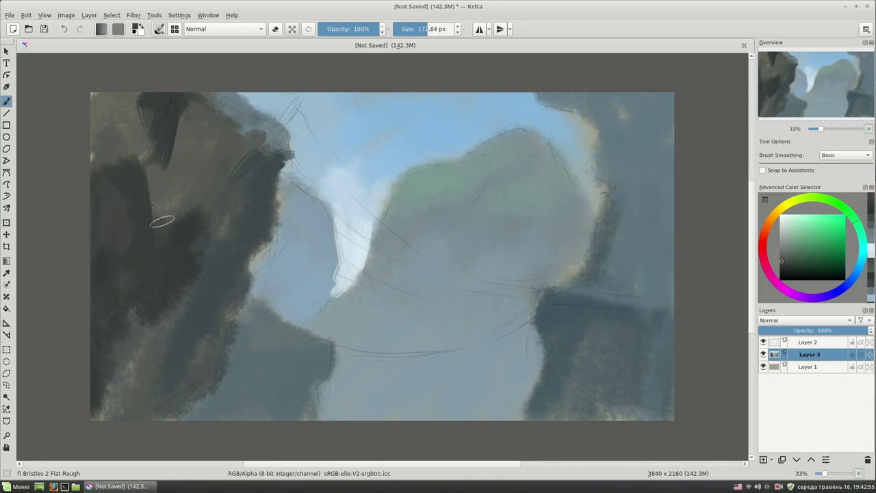
pyautogui.keyDown('ctrl'); pyautogui.click(260, 178); pyautogui.keyUp('ctrl')
pyautogui.press('[')
pyautogui.moveTo(147, 155)
pyautogui.mouseDown()
pyautogui.moveTo(135, 176)
pyautogui.moveTo(100, 159)
pyautogui.moveTo(128, 189)
pyautogui.moveTo(148, 193)
pyautogui.mouseUp()
pyautogui.keyDown('ctrl'); pyautogui.click(156, 182); pyautogui.keyUp('ctrl')
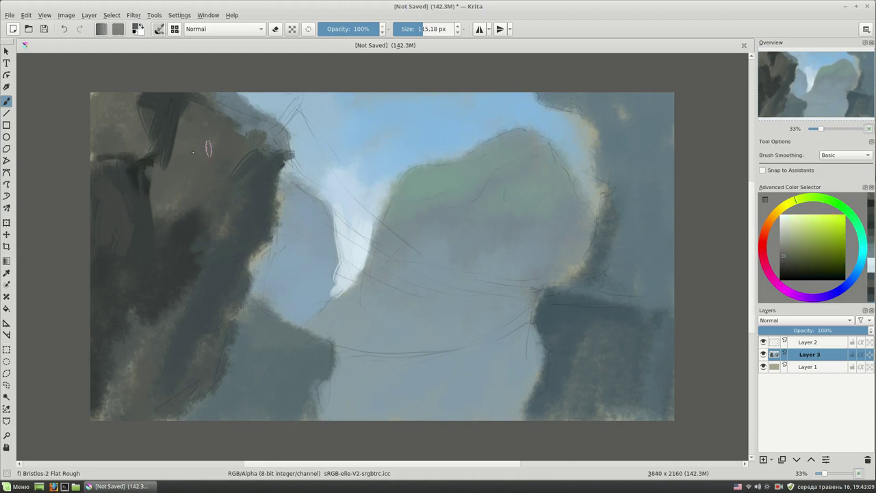
# Tighten the left rock's right edge with light blue-grey and sky-blue strokes
pyautogui.keyDown('ctrl'); pyautogui.click(306, 224); pyautogui.keyUp('ctrl')
pyautogui.moveTo(281, 176); pyautogui.dragTo(277, 219)
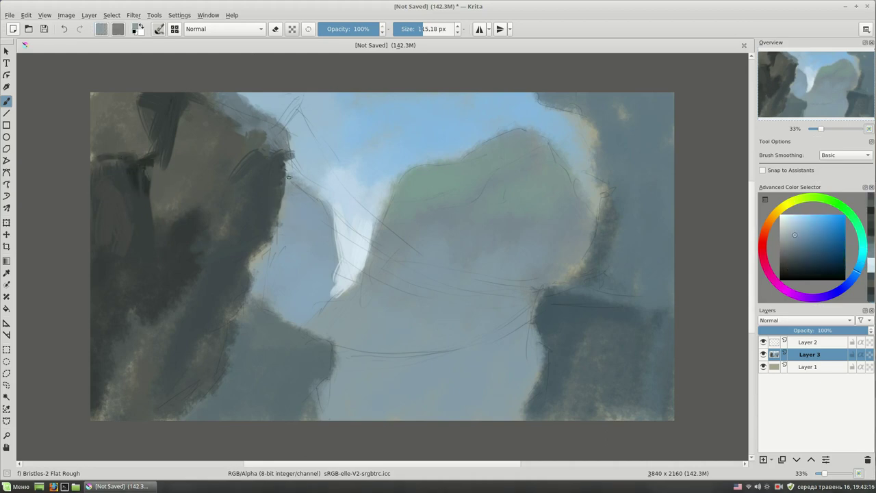
pyautogui.keyDown('ctrl'); pyautogui.click(303, 136); pyautogui.keyUp('ctrl')
pyautogui.moveTo(294, 152); pyautogui.dragTo(280, 167)
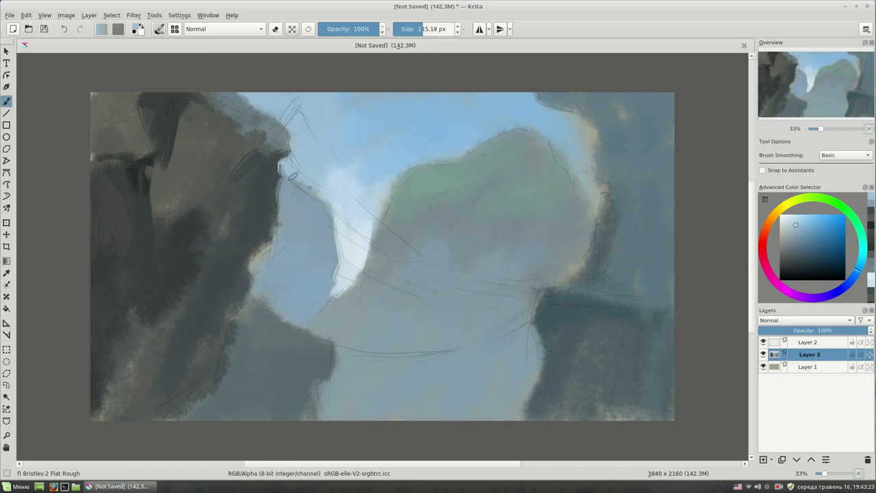
pyautogui.keyDown('ctrl'); pyautogui.click(336, 205); pyautogui.keyUp('ctrl')
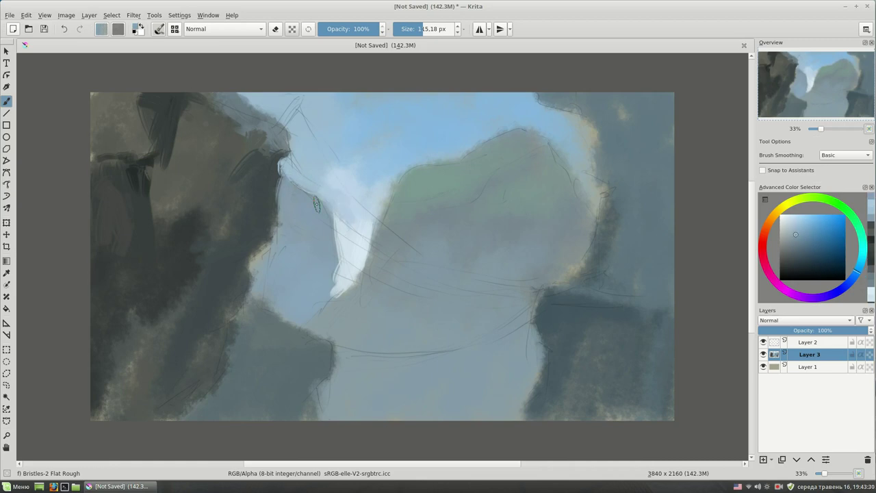
# On new Layer 4, paint a dark post at the bridge's left end and thin rope lines
pyautogui.press('[')
pyautogui.press('Insert')
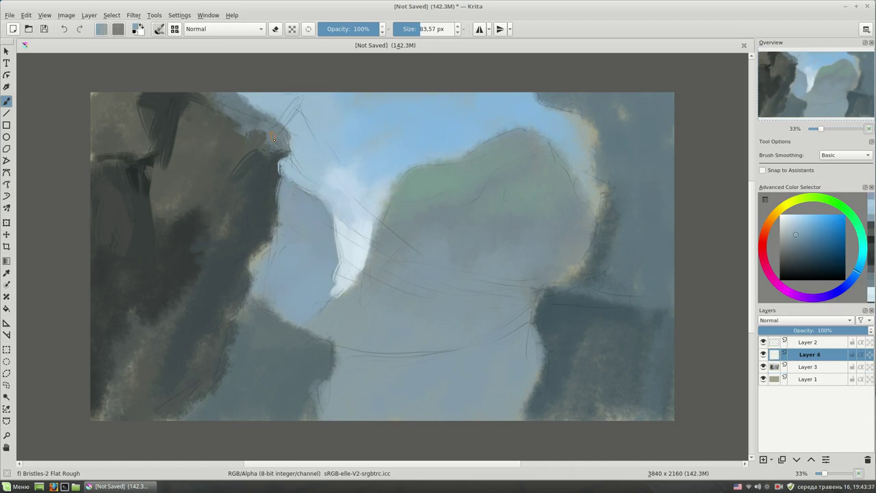
pyautogui.moveTo(304, 95); pyautogui.dragTo(281, 125)
pyautogui.keyDown('ctrl'); pyautogui.click(325, 134); pyautogui.keyUp('ctrl')
pyautogui.press('[')
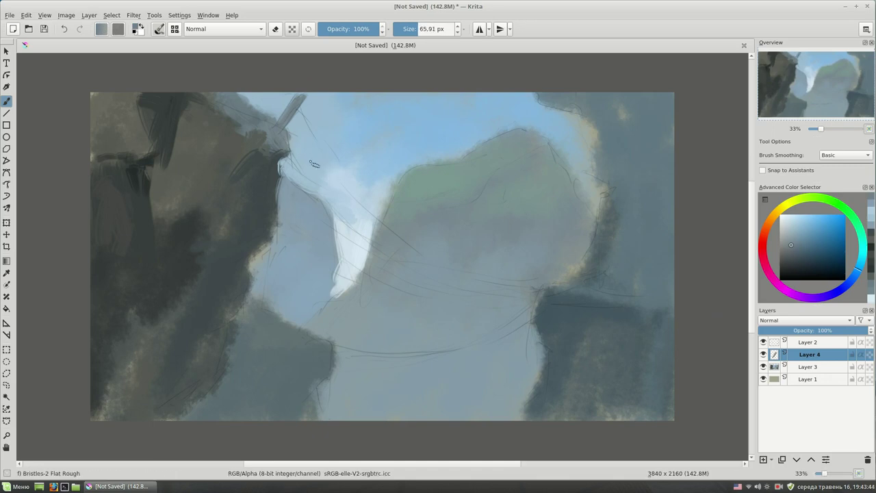
pyautogui.moveTo(288, 157); pyautogui.dragTo(371, 247)
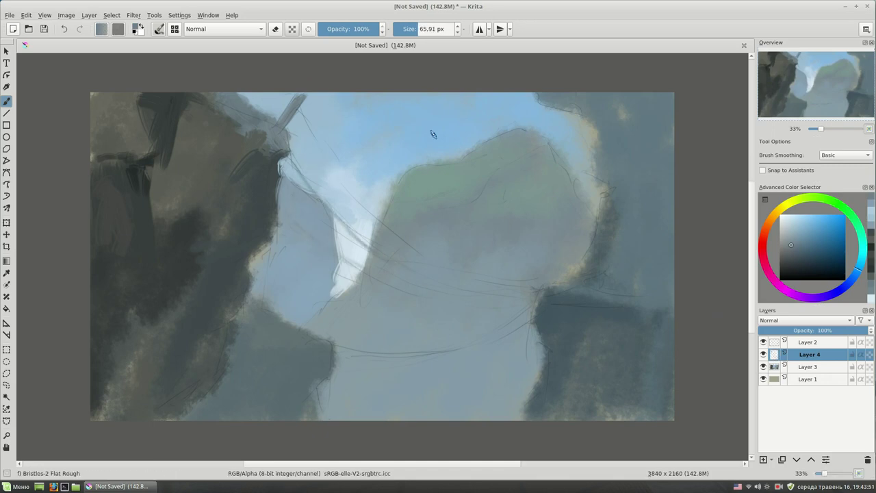
# Hatch dark planks along the bridge and draw its upper and lower sagging ropes
pyautogui.keyDown('ctrl'); pyautogui.click(272, 176); pyautogui.keyUp('ctrl')
pyautogui.moveTo(296, 160)
pyautogui.mouseDown()
pyautogui.moveTo(280, 174)
pyautogui.moveTo(279, 193)
pyautogui.mouseUp()
pyautogui.moveTo(321, 204)
pyautogui.mouseDown()
pyautogui.moveTo(287, 218)
pyautogui.moveTo(305, 236)
pyautogui.moveTo(298, 233)
pyautogui.moveTo(427, 283)
pyautogui.moveTo(514, 289)
pyautogui.mouseUp()
pyautogui.keyDown('ctrl'); pyautogui.click(339, 217); pyautogui.keyUp('ctrl')
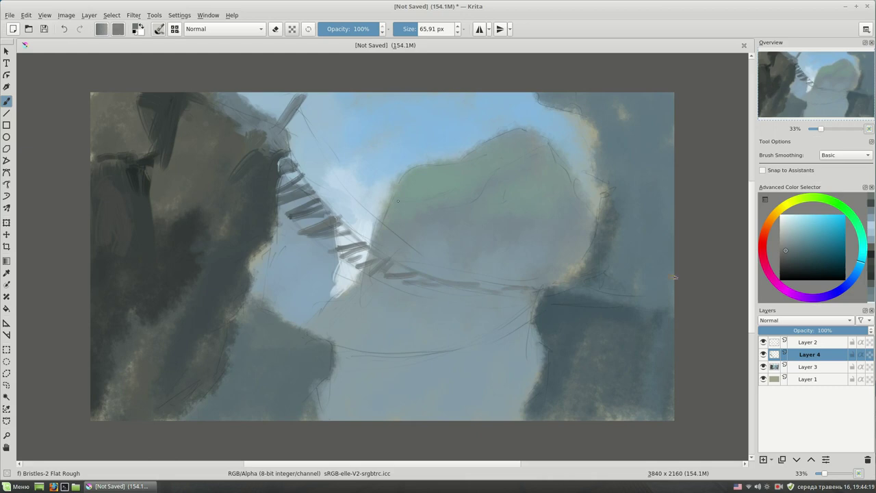
pyautogui.moveTo(301, 103); pyautogui.dragTo(424, 257)
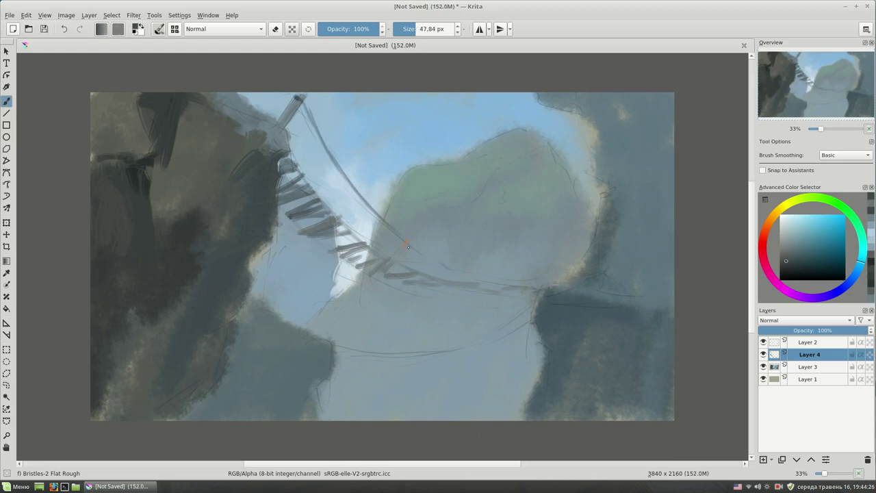
pyautogui.moveTo(340, 348)
pyautogui.mouseDown()
pyautogui.moveTo(479, 344)
pyautogui.moveTo(534, 310)
pyautogui.mouseUp()
# Hide the Layer 2 sketch and darken the right rock's top on Layer 3
pyautogui.click(763, 342)
pyautogui.click(806, 366)
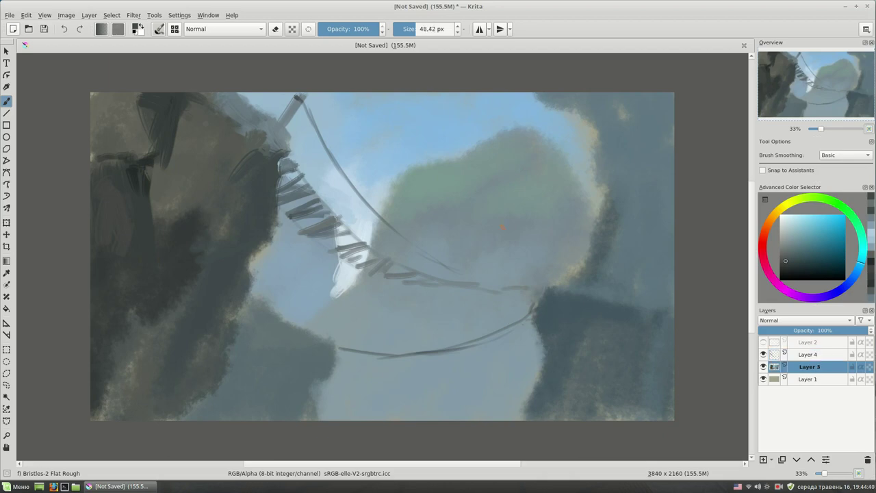
pyautogui.keyDown('ctrl'); pyautogui.click(561, 306); pyautogui.keyUp('ctrl')
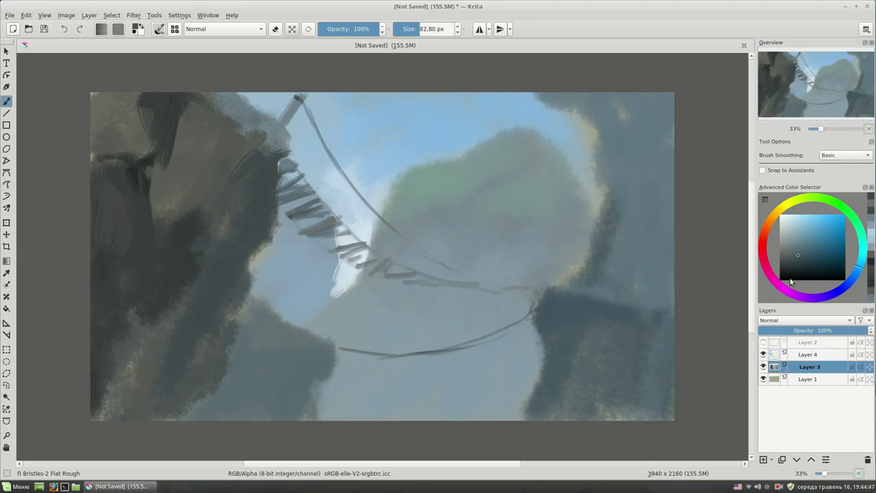
pyautogui.moveTo(534, 304)
pyautogui.mouseDown()
pyautogui.moveTo(537, 284)
pyautogui.moveTo(552, 292)
pyautogui.moveTo(533, 320)
pyautogui.moveTo(539, 373)
pyautogui.mouseUp()
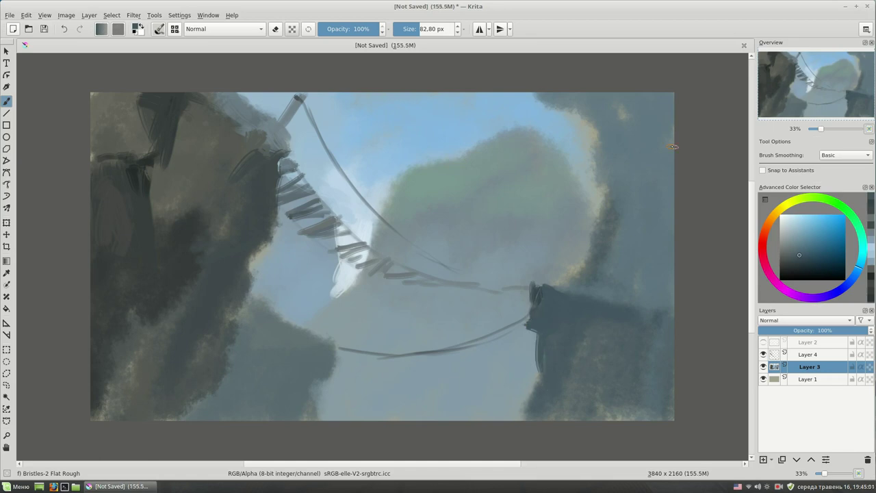
# Fill the gap beneath the bridge with pale misty blue strokes
pyautogui.keyDown('ctrl'); pyautogui.click(521, 303); pyautogui.keyUp('ctrl')
pyautogui.moveTo(529, 339)
pyautogui.mouseDown()
pyautogui.moveTo(531, 409)
pyautogui.moveTo(499, 419)
pyautogui.mouseUp()
pyautogui.press(']')
pyautogui.click(795, 229)
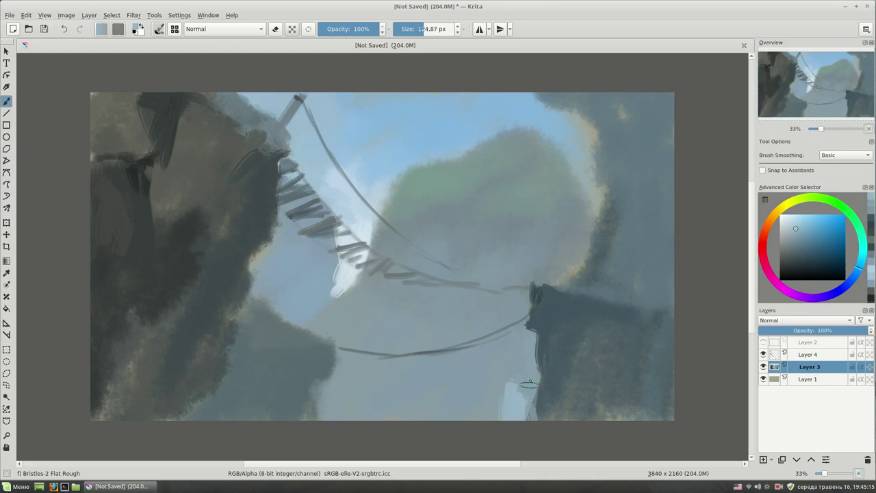
pyautogui.moveTo(521, 366); pyautogui.dragTo(465, 419)
pyautogui.moveTo(332, 381)
pyautogui.mouseDown()
pyautogui.moveTo(320, 417)
pyautogui.moveTo(411, 410)
pyautogui.mouseUp()
pyautogui.moveTo(466, 393); pyautogui.dragTo(362, 414)
pyautogui.moveTo(449, 400); pyautogui.dragTo(486, 381)
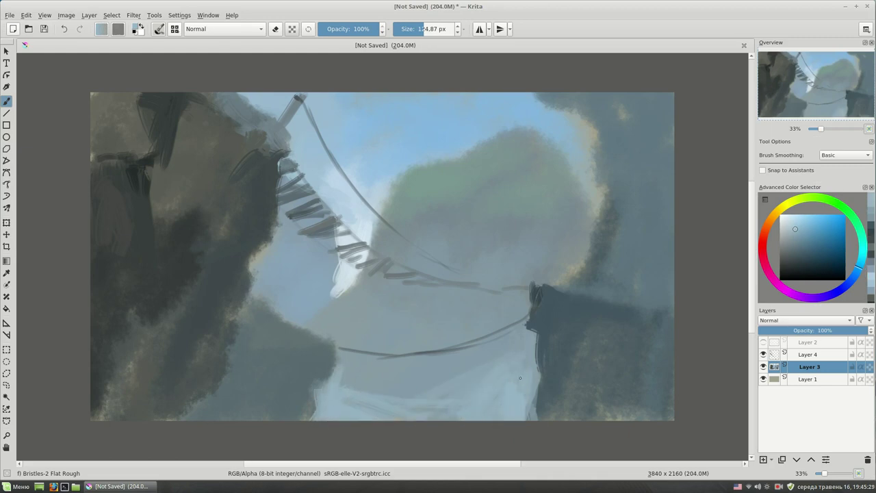
# Try the Texture Big brush, then return to Bristles-2 Flat Rough
pyautogui.click(158, 29)
pyautogui.click(303, 176)
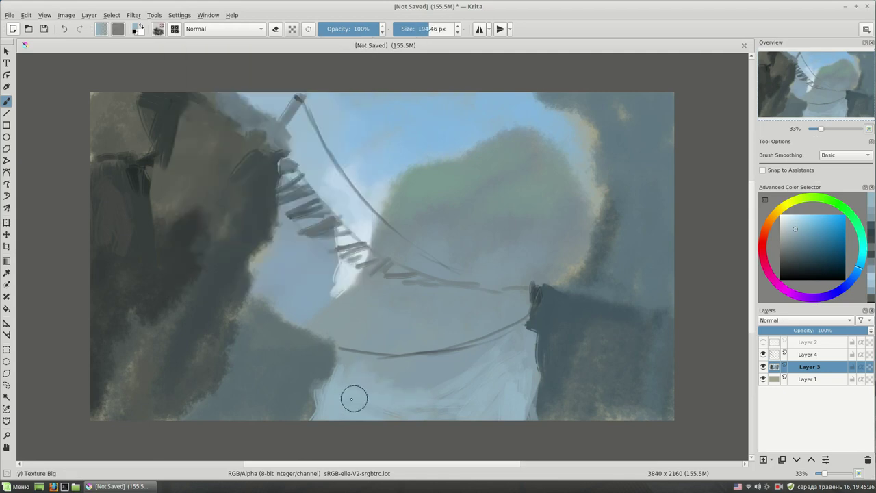
pyautogui.rightClick(437, 260)
pyautogui.click(392, 284)
# Darken the lower-left cliff edge and add light highlights on the right rock top
pyautogui.keyDown('ctrl'); pyautogui.click(324, 343); pyautogui.keyUp('ctrl')
pyautogui.moveTo(327, 342)
pyautogui.mouseDown()
pyautogui.moveTo(340, 366)
pyautogui.moveTo(289, 336)
pyautogui.moveTo(342, 339)
pyautogui.mouseUp()
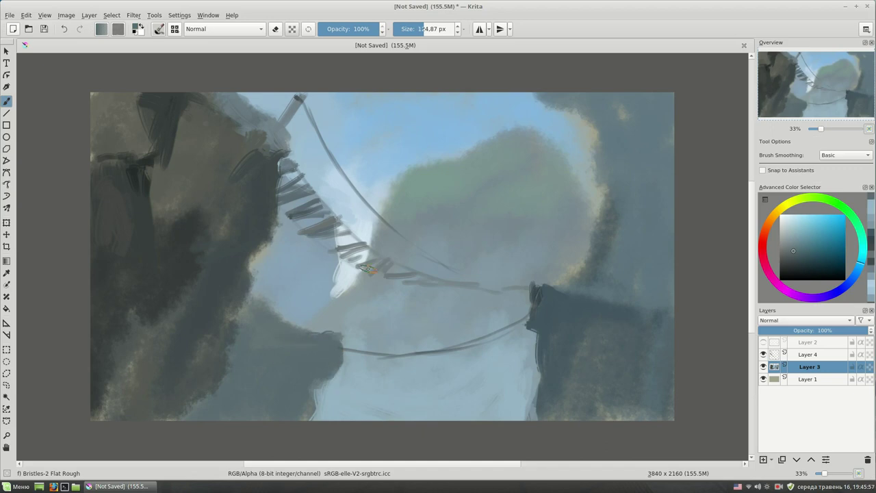
pyautogui.moveTo(326, 391); pyautogui.dragTo(323, 370)
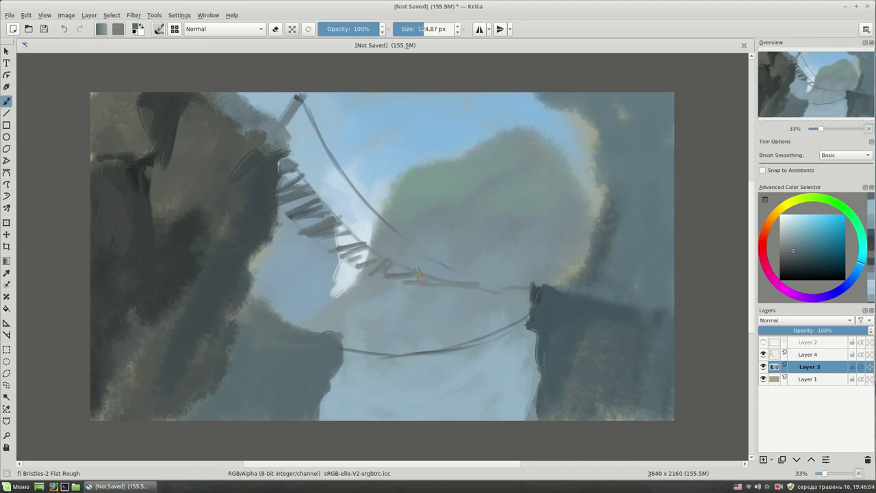
pyautogui.moveTo(531, 321)
pyautogui.mouseDown()
pyautogui.moveTo(547, 291)
pyautogui.moveTo(556, 305)
pyautogui.moveTo(546, 300)
pyautogui.moveTo(551, 291)
pyautogui.moveTo(587, 306)
pyautogui.mouseUp()
pyautogui.moveTo(561, 260); pyautogui.dragTo(557, 255)
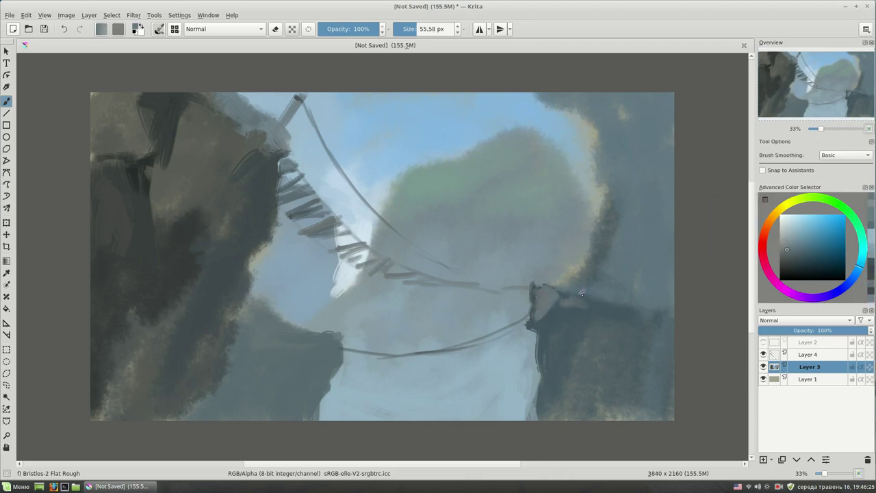
# Paint dark grey-blue streaks along the right cliff's top, side and face
pyautogui.click(792, 263)
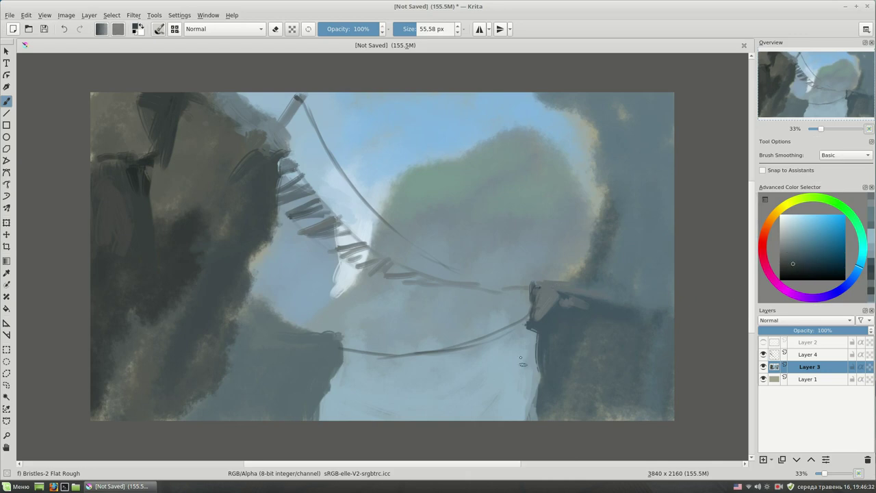
pyautogui.moveTo(552, 314); pyautogui.dragTo(560, 306)
pyautogui.moveTo(636, 313)
pyautogui.mouseDown()
pyautogui.moveTo(674, 296)
pyautogui.moveTo(631, 364)
pyautogui.moveTo(647, 322)
pyautogui.moveTo(640, 353)
pyautogui.mouseUp()
pyautogui.keyDown('ctrl'); pyautogui.click(656, 329); pyautogui.keyUp('ctrl')
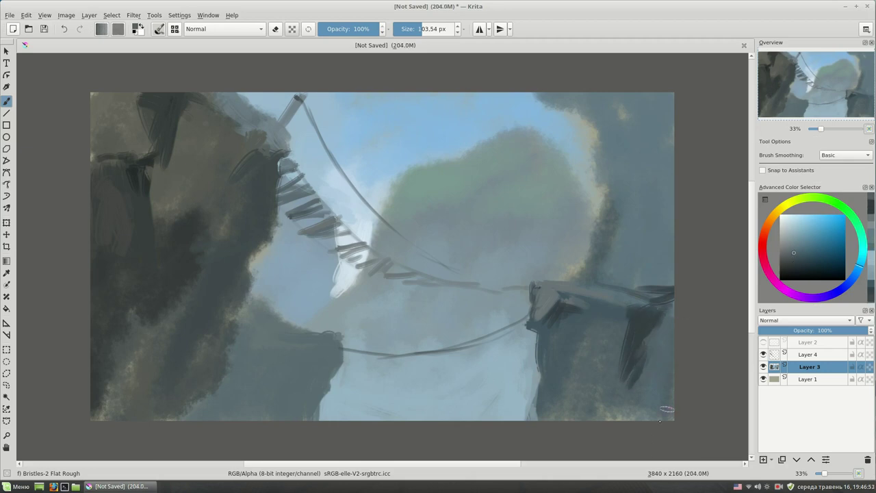
pyautogui.keyDown('ctrl'); pyautogui.click(632, 284); pyautogui.keyUp('ctrl')
pyautogui.moveTo(624, 322)
pyautogui.mouseDown()
pyautogui.moveTo(590, 381)
pyautogui.moveTo(629, 345)
pyautogui.mouseUp()
pyautogui.moveTo(599, 383); pyautogui.dragTo(580, 316)
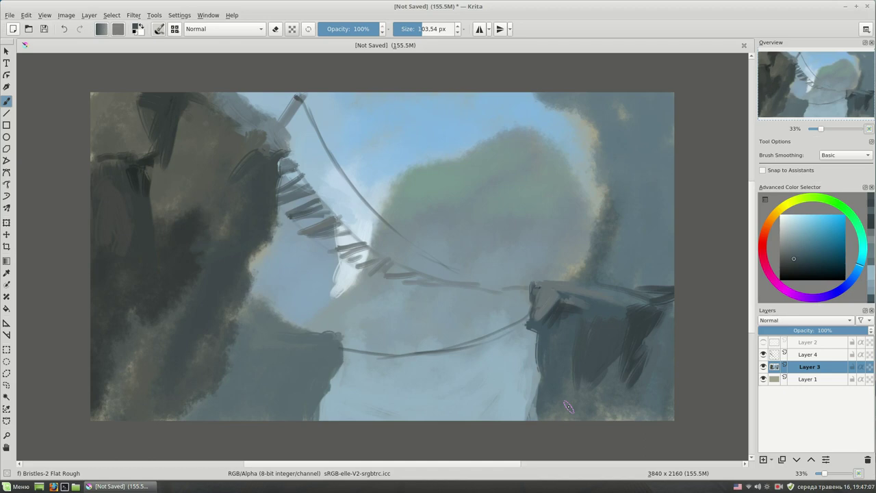
# Extend the right cliff's top ledge and lighten its face, undoing a stray base stroke
pyautogui.keyDown('ctrl'); pyautogui.click(539, 284); pyautogui.keyUp('ctrl')
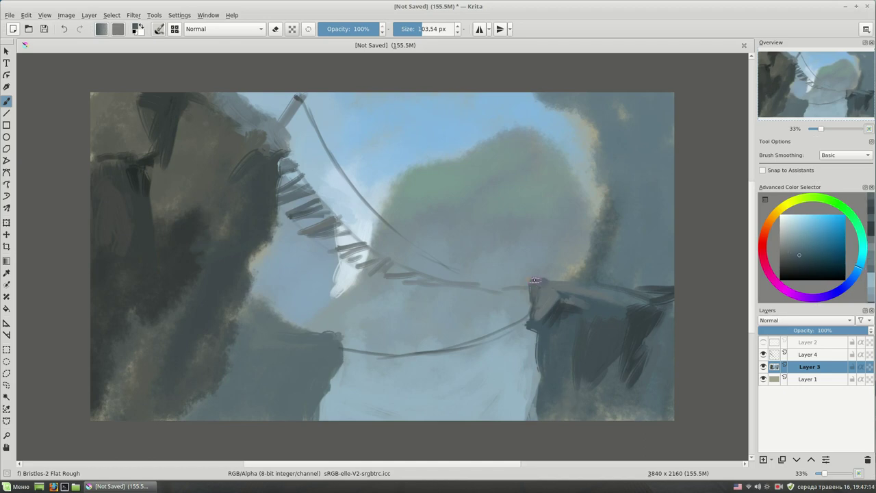
pyautogui.moveTo(535, 280); pyautogui.dragTo(590, 264)
pyautogui.keyDown('ctrl'); pyautogui.click(591, 262); pyautogui.keyUp('ctrl')
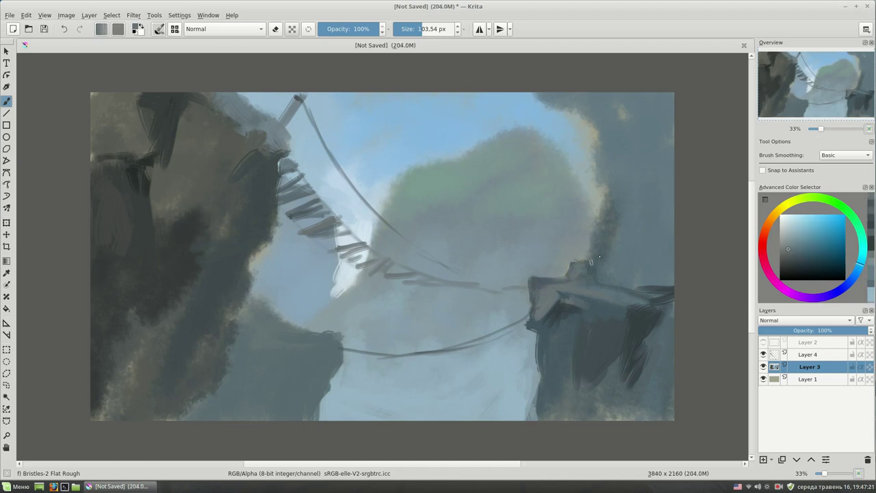
pyautogui.keyDown('ctrl'); pyautogui.click(562, 294); pyautogui.keyUp('ctrl')
pyautogui.moveTo(559, 315)
pyautogui.mouseDown()
pyautogui.moveTo(561, 391)
pyautogui.moveTo(558, 320)
pyautogui.mouseUp()
pyautogui.keyDown('ctrl'); pyautogui.click(542, 323); pyautogui.keyUp('ctrl')
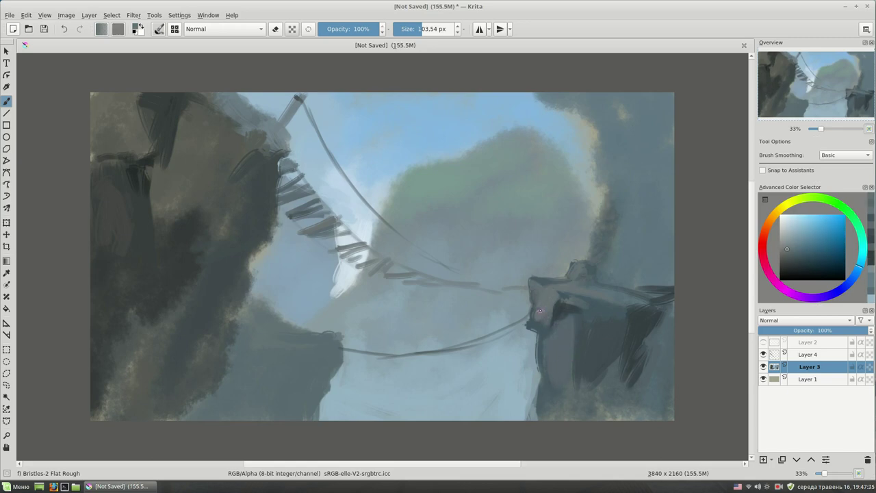
pyautogui.moveTo(542, 384); pyautogui.dragTo(560, 419)
pyautogui.hotkey('ctrl', 'z')
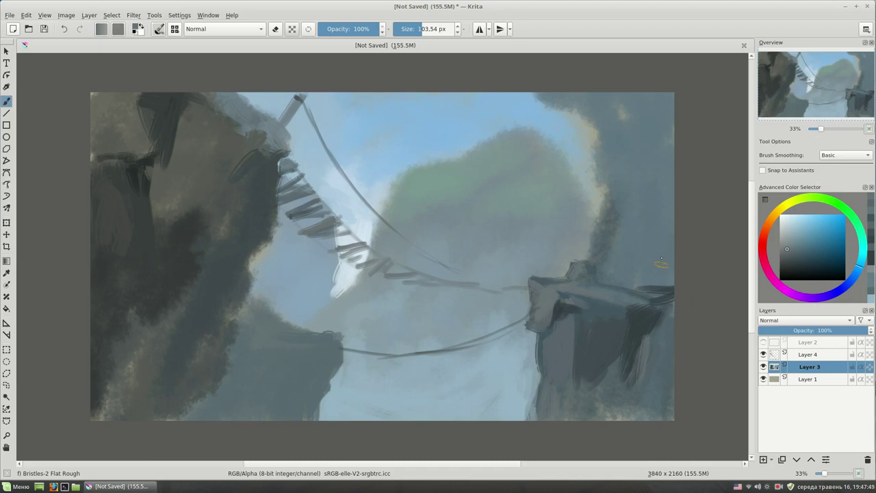
pyautogui.keyDown('ctrl'); pyautogui.click(290, 145); pyautogui.keyUp('ctrl')
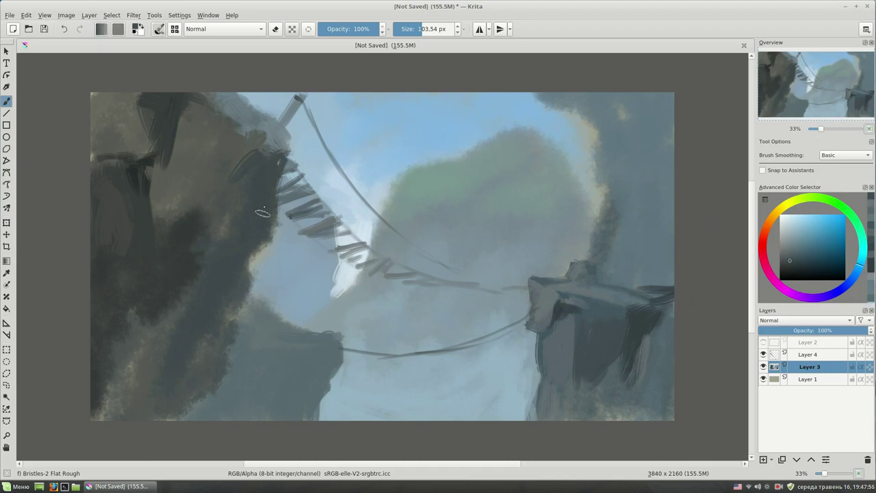
# Darken the left cliff face around the bridge anchor with sampled darker shades
pyautogui.moveTo(282, 154)
pyautogui.mouseDown()
pyautogui.moveTo(260, 126)
pyautogui.moveTo(299, 153)
pyautogui.moveTo(282, 138)
pyautogui.moveTo(243, 182)
pyautogui.mouseUp()
pyautogui.keyDown('ctrl'); pyautogui.click(280, 144); pyautogui.keyUp('ctrl')
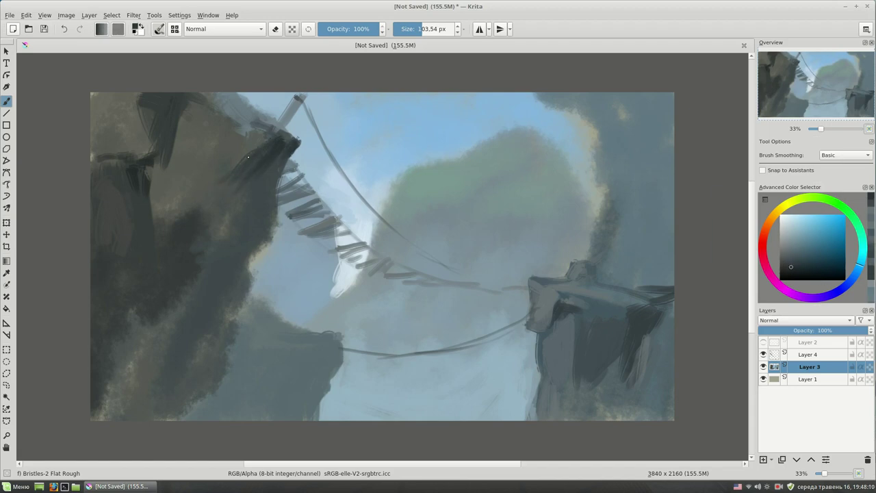
pyautogui.moveTo(271, 140); pyautogui.dragTo(219, 171)
pyautogui.keyDown('ctrl'); pyautogui.click(262, 179); pyautogui.keyUp('ctrl')
pyautogui.moveTo(281, 168)
pyautogui.mouseDown()
pyautogui.moveTo(277, 222)
pyautogui.moveTo(244, 245)
pyautogui.moveTo(253, 216)
pyautogui.moveTo(241, 219)
pyautogui.moveTo(246, 246)
pyautogui.mouseUp()
# Paint light blue-grey along the left cliff's lower edge and dark teal-grey strokes across it
pyautogui.keyDown('ctrl'); pyautogui.click(225, 267); pyautogui.keyUp('ctrl')
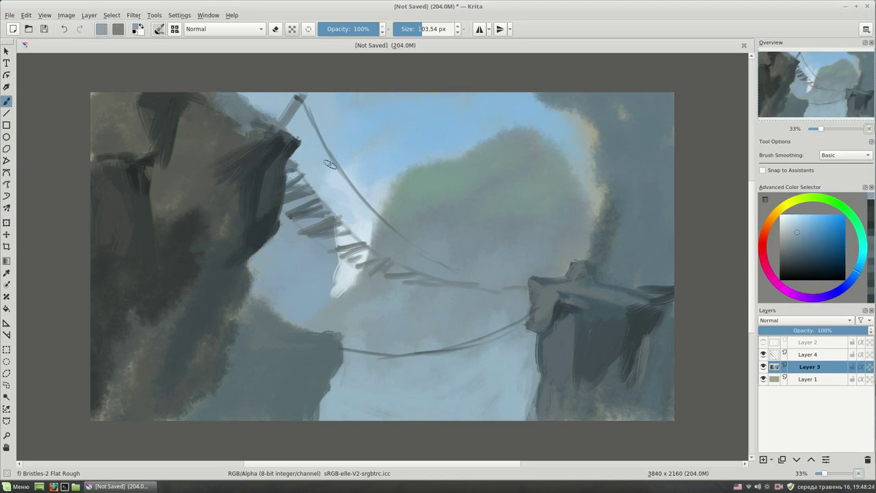
pyautogui.moveTo(259, 286)
pyautogui.mouseDown()
pyautogui.moveTo(248, 310)
pyautogui.moveTo(259, 311)
pyautogui.mouseUp()
pyautogui.keyDown('ctrl'); pyautogui.click(260, 254); pyautogui.keyUp('ctrl')
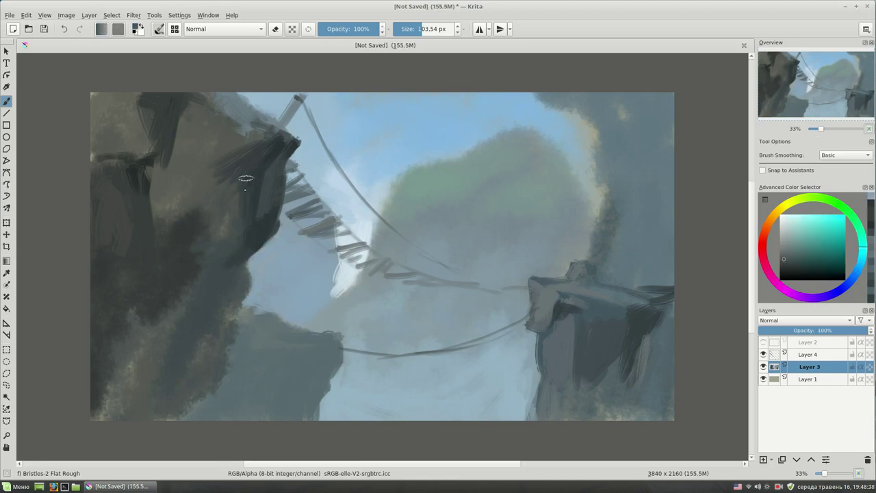
pyautogui.moveTo(208, 171)
pyautogui.mouseDown()
pyautogui.moveTo(175, 227)
pyautogui.moveTo(177, 218)
pyautogui.mouseUp()
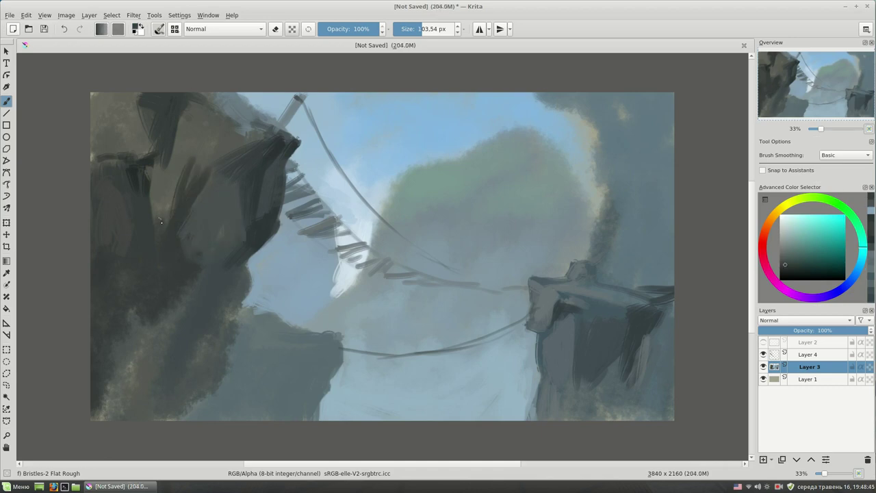
pyautogui.moveTo(220, 156); pyautogui.dragTo(194, 177)
pyautogui.moveTo(252, 184); pyautogui.dragTo(266, 233)
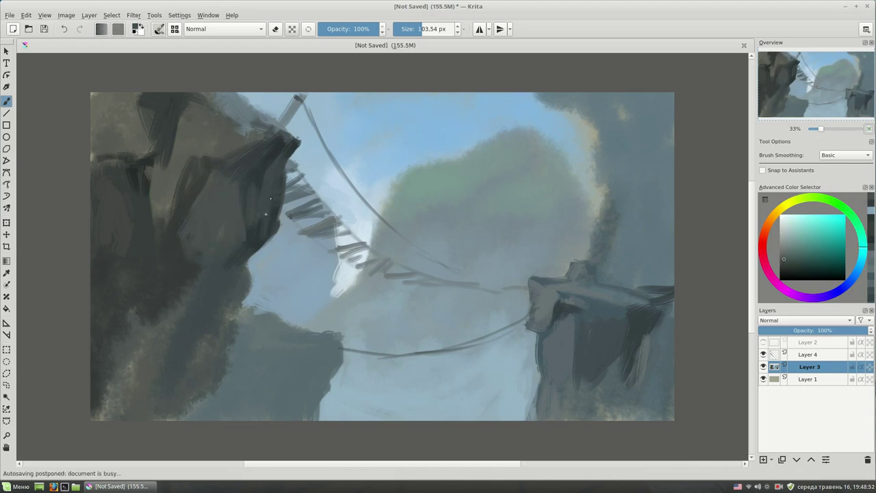
# Darken the top ledge of the left cliff with dark blue-grey strokes
pyautogui.keyDown('ctrl'); pyautogui.click(258, 208); pyautogui.keyUp('ctrl')
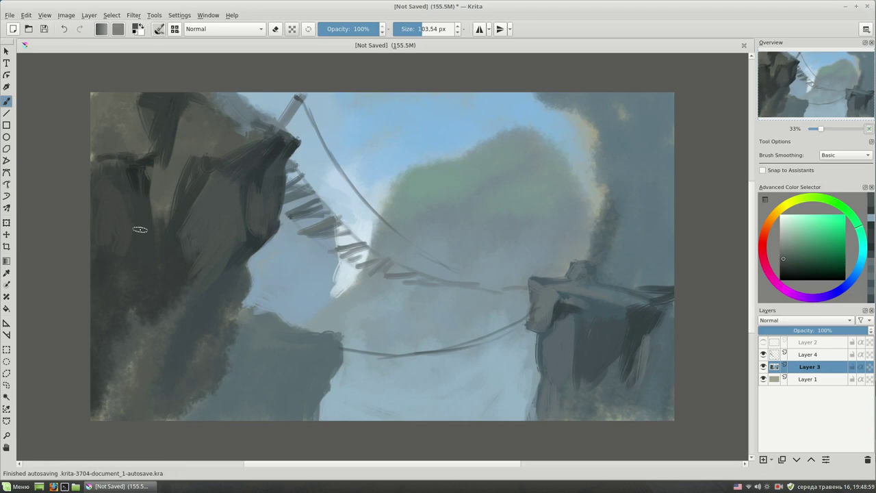
pyautogui.keyDown('ctrl'); pyautogui.click(247, 141); pyautogui.keyUp('ctrl')
pyautogui.moveTo(206, 88)
pyautogui.mouseDown()
pyautogui.moveTo(239, 109)
pyautogui.moveTo(220, 108)
pyautogui.moveTo(263, 145)
pyautogui.mouseUp()
pyautogui.moveTo(203, 119)
pyautogui.mouseDown()
pyautogui.moveTo(268, 129)
pyautogui.moveTo(247, 102)
pyautogui.mouseUp()
pyautogui.moveTo(250, 140); pyautogui.dragTo(261, 150)
pyautogui.moveTo(206, 144)
pyautogui.mouseDown()
pyautogui.moveTo(252, 153)
pyautogui.moveTo(233, 172)
pyautogui.mouseUp()
# Add bluish strokes and green foliage at the lower-left cliff base
pyautogui.keyDown('ctrl'); pyautogui.click(265, 344); pyautogui.keyUp('ctrl')
pyautogui.moveTo(196, 356)
pyautogui.mouseDown()
pyautogui.moveTo(158, 378)
pyautogui.moveTo(146, 408)
pyautogui.moveTo(133, 386)
pyautogui.mouseUp()
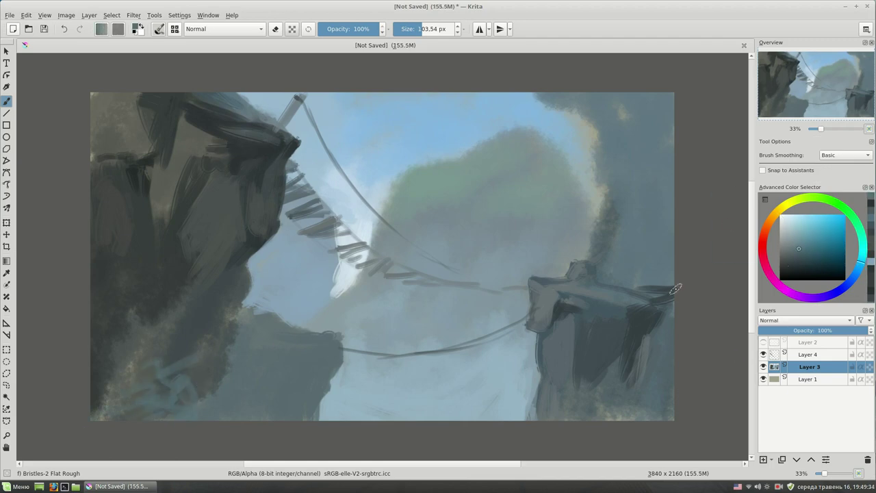
pyautogui.click(824, 199)
pyautogui.moveTo(202, 357)
pyautogui.mouseDown()
pyautogui.moveTo(175, 347)
pyautogui.moveTo(187, 373)
pyautogui.moveTo(177, 345)
pyautogui.moveTo(143, 380)
pyautogui.mouseUp()
# Tone down the green strokes at the lower-left with muted dark blue
pyautogui.moveTo(133, 315); pyautogui.dragTo(112, 362)
pyautogui.keyDown('ctrl'); pyautogui.click(171, 356); pyautogui.keyUp('ctrl')
pyautogui.moveTo(209, 352)
pyautogui.mouseDown()
pyautogui.moveTo(156, 355)
pyautogui.moveTo(108, 404)
pyautogui.mouseUp()
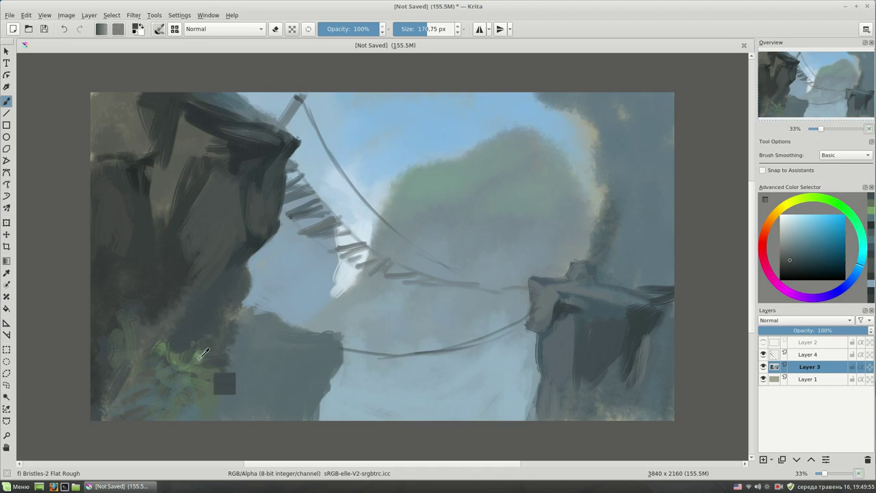
pyautogui.keyDown('ctrl'); pyautogui.click(227, 393); pyautogui.keyUp('ctrl')
# Shrink the brush to about 125 px and build up dark green foliage at the cliff base
pyautogui.moveTo(273, 360); pyautogui.dragTo(254, 325)
pyautogui.moveTo(230, 395)
pyautogui.mouseDown()
pyautogui.moveTo(208, 419)
pyautogui.moveTo(241, 376)
pyautogui.mouseUp()
pyautogui.moveTo(233, 414); pyautogui.dragTo(263, 373)
pyautogui.moveTo(260, 409); pyautogui.dragTo(281, 419)
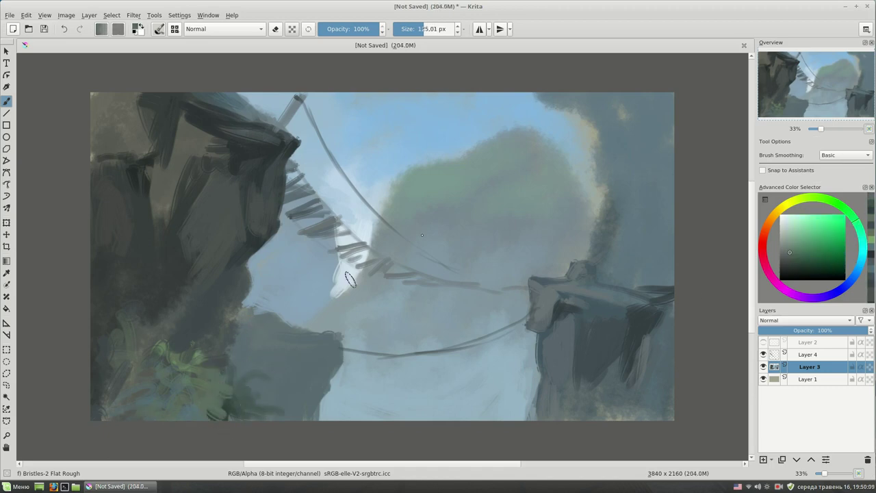
# At about 80 px, darken the cliff edge beside the bridge with a darker blue-grey
pyautogui.moveTo(419, 308); pyautogui.dragTo(409, 308)
pyautogui.keyDown('ctrl'); pyautogui.click(245, 267); pyautogui.keyUp('ctrl')
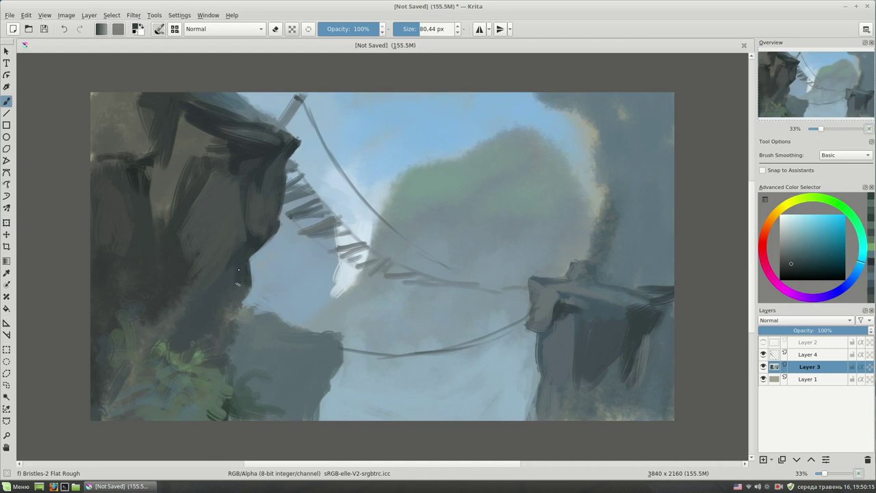
pyautogui.keyDown('ctrl'); pyautogui.click(271, 256); pyautogui.keyUp('ctrl')
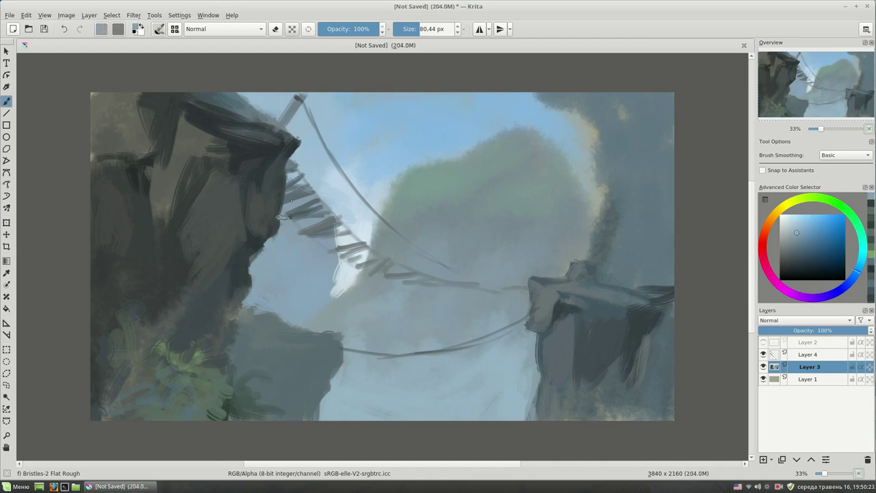
pyautogui.keyDown('ctrl'); pyautogui.click(258, 272); pyautogui.keyUp('ctrl')
pyautogui.moveTo(250, 287); pyautogui.dragTo(239, 319)
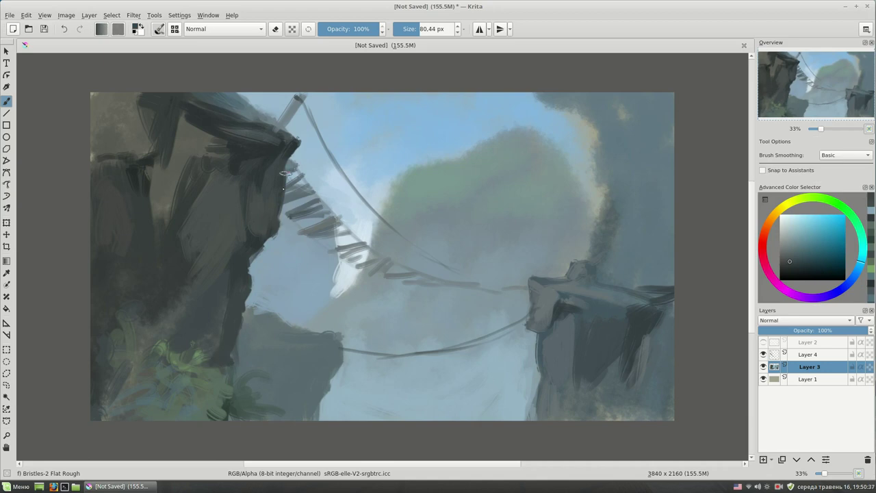
# Darken the upper-left cliff with dark teal-grey strokes
pyautogui.keyDown('ctrl'); pyautogui.click(342, 267); pyautogui.keyUp('ctrl')
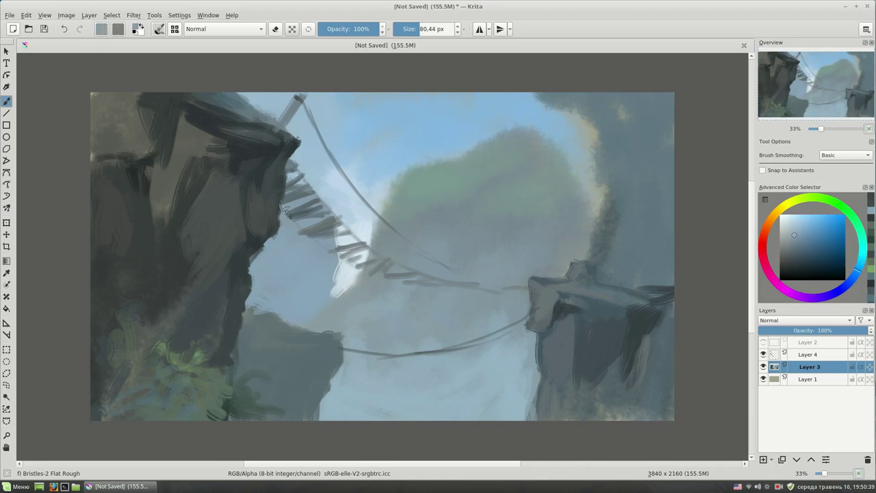
pyautogui.keyDown('ctrl'); pyautogui.click(162, 153); pyautogui.keyUp('ctrl')
pyautogui.moveTo(154, 134); pyautogui.dragTo(96, 110)
pyautogui.moveTo(96, 143); pyautogui.dragTo(191, 171)
pyautogui.moveTo(205, 137); pyautogui.dragTo(158, 212)
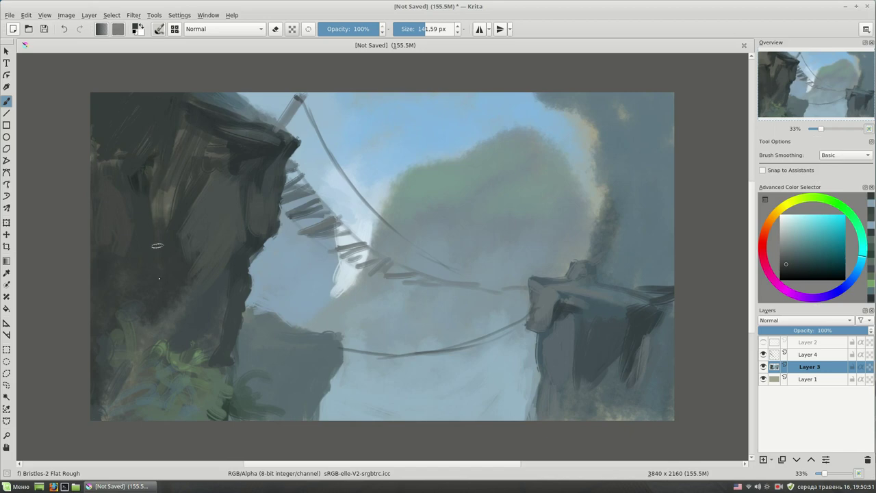
# Cover the upper-left cliff face with slightly darker grey strokes
pyautogui.keyDown('ctrl'); pyautogui.click(195, 186); pyautogui.keyUp('ctrl')
pyautogui.moveTo(196, 186); pyautogui.dragTo(172, 226)
pyautogui.moveTo(211, 137); pyautogui.dragTo(236, 226)
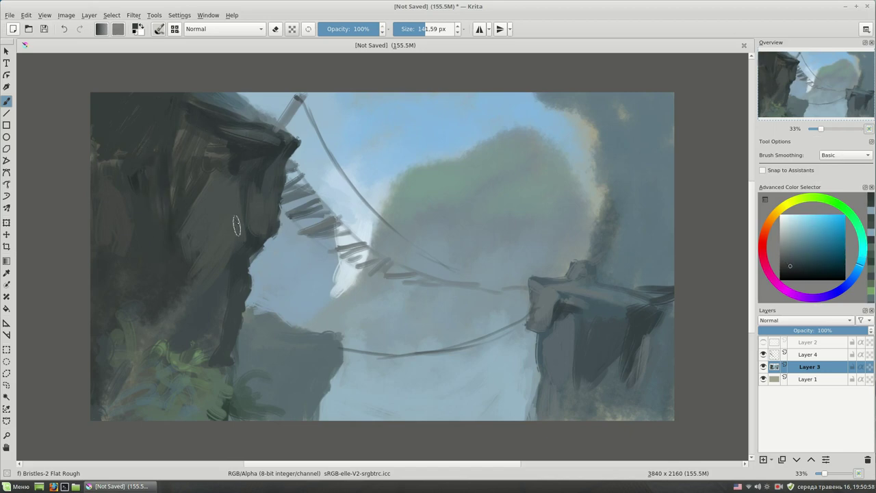
# Shrink the brush to about 96 px and sample several cliff shades
pyautogui.press('[')
pyautogui.press('[')
pyautogui.keyDown('ctrl'); pyautogui.click(162, 230); pyautogui.keyUp('ctrl')
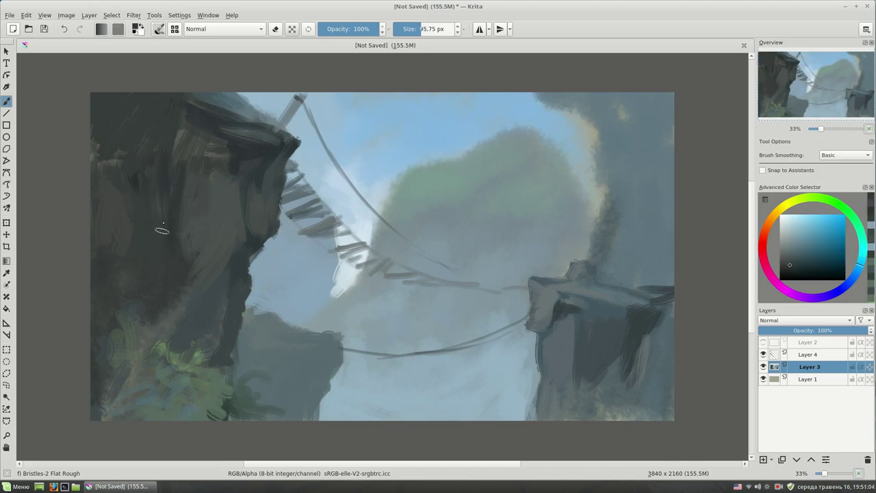
pyautogui.keyDown('ctrl'); pyautogui.click(205, 164); pyautogui.keyUp('ctrl')
pyautogui.keyDown('ctrl'); pyautogui.click(197, 185); pyautogui.keyUp('ctrl')
pyautogui.keyDown('ctrl'); pyautogui.click(187, 215); pyautogui.keyUp('ctrl')
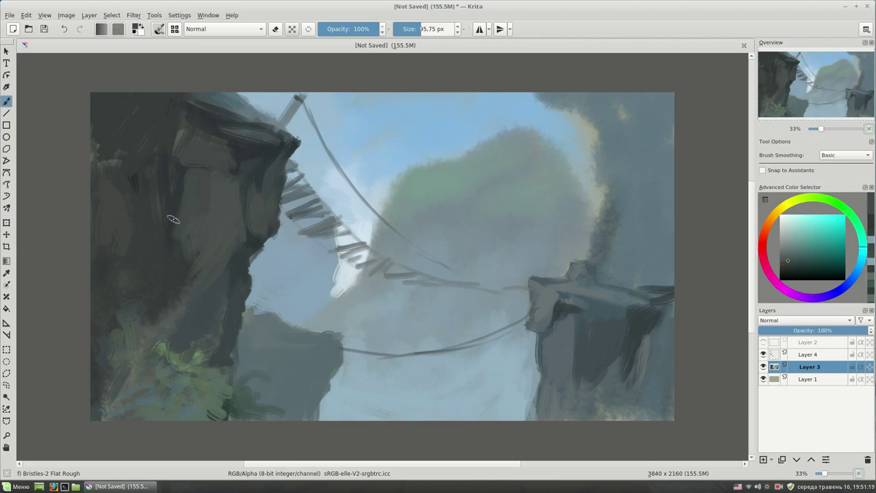
pyautogui.keyDown('ctrl'); pyautogui.click(238, 281); pyautogui.keyUp('ctrl')
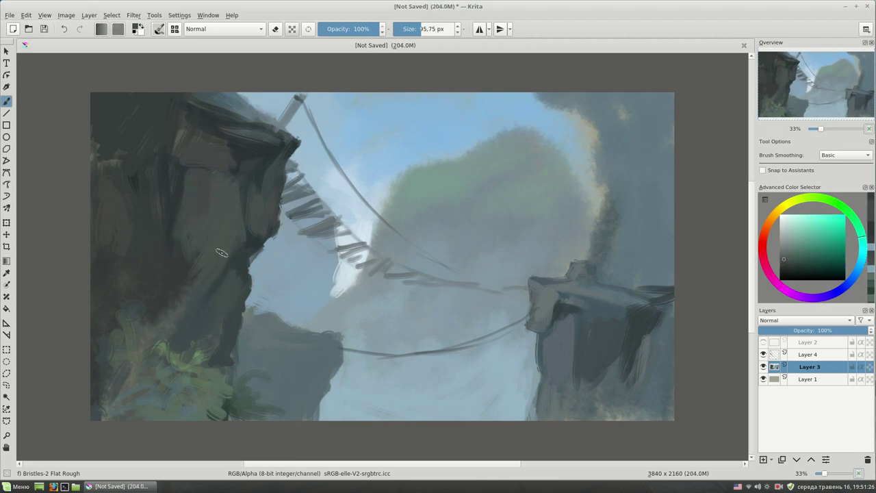
# Darken the bottom and lower face of the right cliff with grey-blue
pyautogui.click(797, 261)
pyautogui.moveTo(521, 409); pyautogui.dragTo(636, 408)
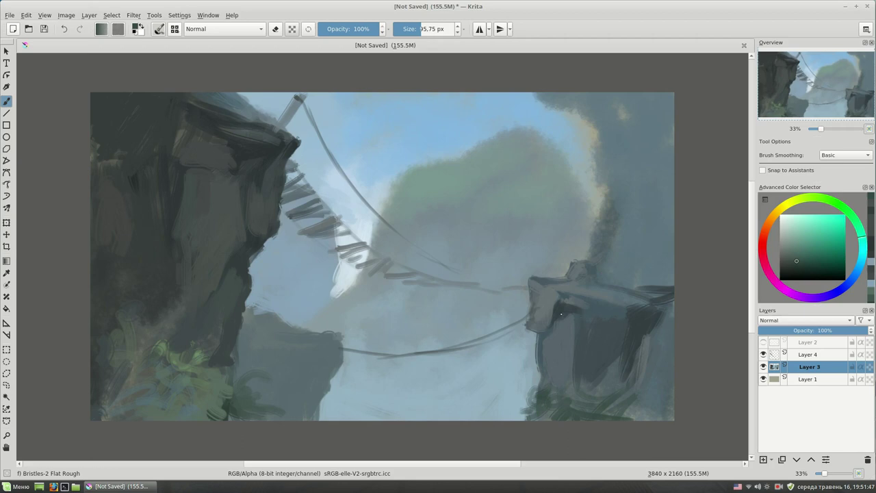
pyautogui.keyDown('ctrl'); pyautogui.click(560, 313); pyautogui.keyUp('ctrl')
pyautogui.moveTo(544, 335)
pyautogui.mouseDown()
pyautogui.moveTo(572, 318)
pyautogui.moveTo(569, 370)
pyautogui.mouseUp()
# Darken the right cliff's light top patch and block in a dark spire above it
pyautogui.keyDown('ctrl'); pyautogui.click(569, 355); pyautogui.keyUp('ctrl')
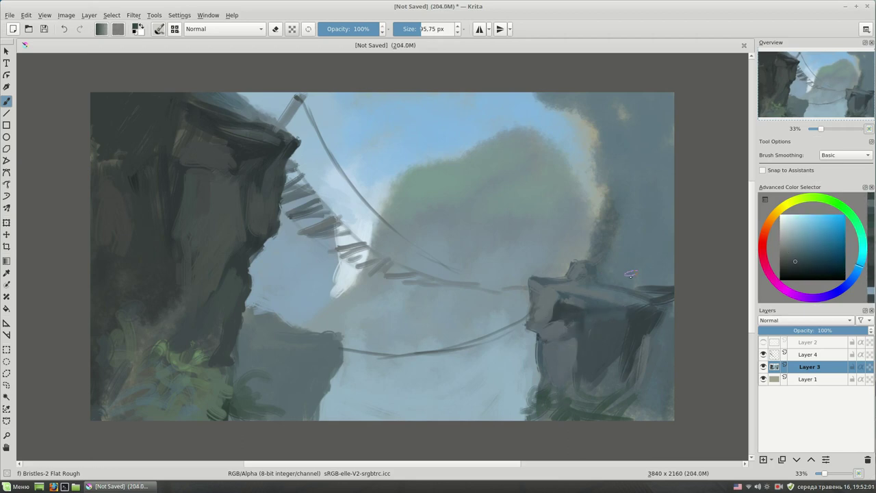
pyautogui.moveTo(563, 286)
pyautogui.mouseDown()
pyautogui.moveTo(585, 295)
pyautogui.moveTo(603, 132)
pyautogui.mouseUp()
pyautogui.moveTo(613, 196)
pyautogui.mouseDown()
pyautogui.moveTo(624, 275)
pyautogui.moveTo(638, 297)
pyautogui.moveTo(633, 385)
pyautogui.mouseUp()
# Lighten the lower right cliff face, widen the spire to the cliff top, and shrink the brush to ~74 px
pyautogui.moveTo(684, 353); pyautogui.dragTo(675, 387)
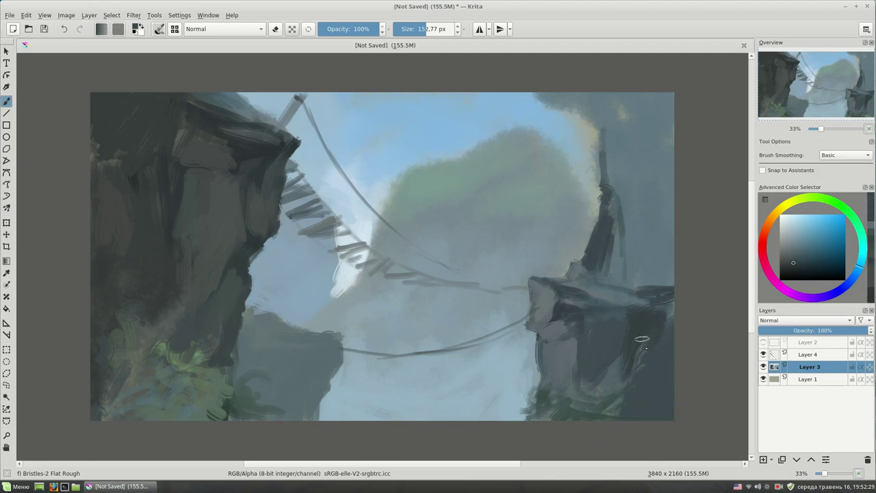
pyautogui.moveTo(621, 212); pyautogui.dragTo(640, 294)
pyautogui.press('[')
pyautogui.press('[')
pyautogui.press('[')
# Paint pale grey-blue highlights along the right ledge and the left cliff top
pyautogui.keyDown('ctrl'); pyautogui.click(603, 295); pyautogui.keyUp('ctrl')
pyautogui.moveTo(539, 281)
pyautogui.mouseDown()
pyautogui.moveTo(580, 282)
pyautogui.moveTo(595, 297)
pyautogui.moveTo(554, 299)
pyautogui.mouseUp()
pyautogui.keyDown('ctrl'); pyautogui.click(583, 282); pyautogui.keyUp('ctrl')
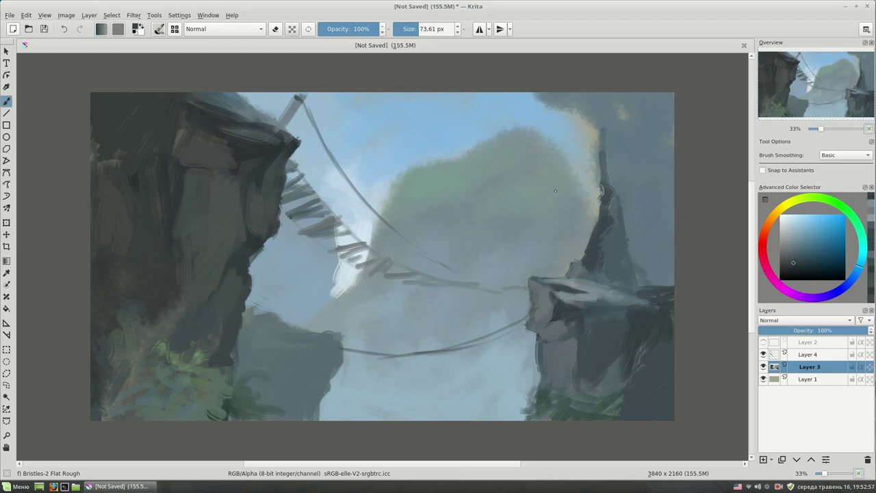
pyautogui.click(797, 238)
pyautogui.moveTo(293, 132)
pyautogui.mouseDown()
pyautogui.moveTo(255, 118)
pyautogui.moveTo(265, 134)
pyautogui.moveTo(189, 97)
pyautogui.moveTo(250, 111)
pyautogui.mouseUp()
pyautogui.moveTo(194, 107); pyautogui.dragTo(170, 93)
# Return to Layer 3 and paint light strokes along the left cliff top
pyautogui.click(814, 356)
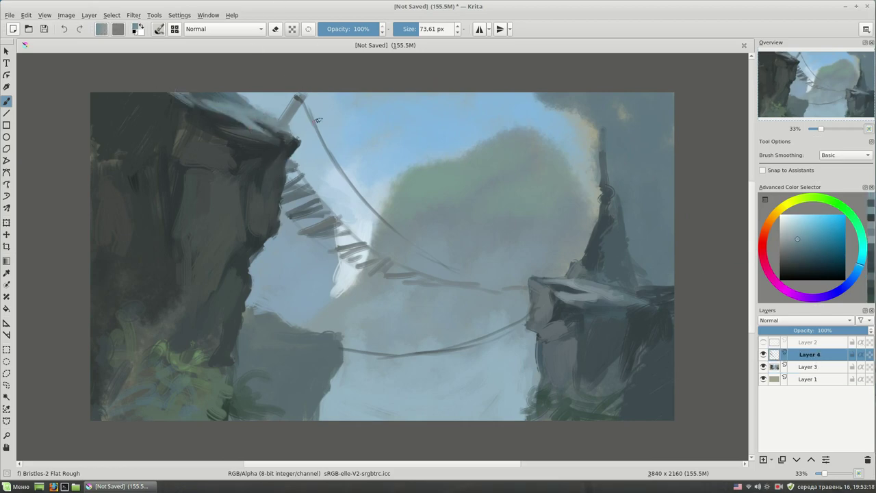
pyautogui.press('e')
pyautogui.press('e')
pyautogui.press('pagedown')
pyautogui.moveTo(171, 118)
pyautogui.mouseDown()
pyautogui.moveTo(222, 146)
pyautogui.moveTo(273, 149)
pyautogui.mouseUp()
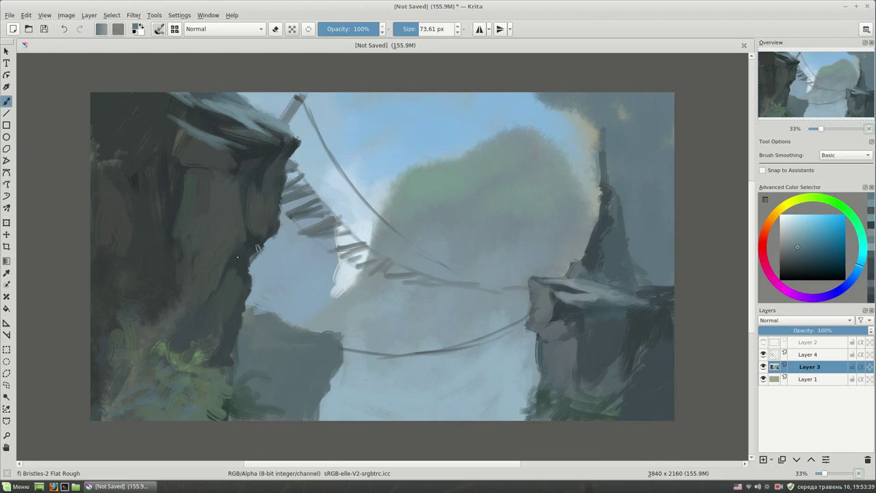
# Lighten the area under the right ledge and highlight the ledge top
pyautogui.keyDown('ctrl'); pyautogui.click(239, 278); pyautogui.keyUp('ctrl')
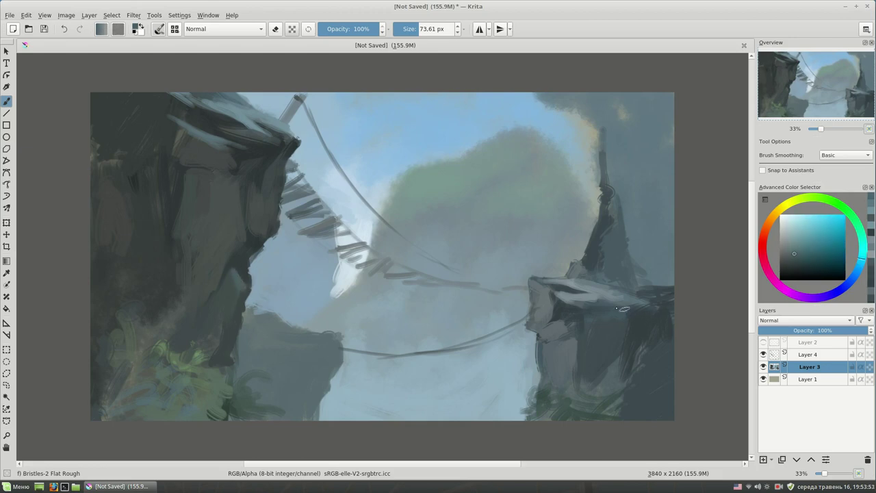
pyautogui.keyDown('ctrl'); pyautogui.click(591, 303); pyautogui.keyUp('ctrl')
pyautogui.moveTo(605, 330); pyautogui.dragTo(566, 346)
pyautogui.keyDown('ctrl'); pyautogui.click(590, 308); pyautogui.keyUp('ctrl')
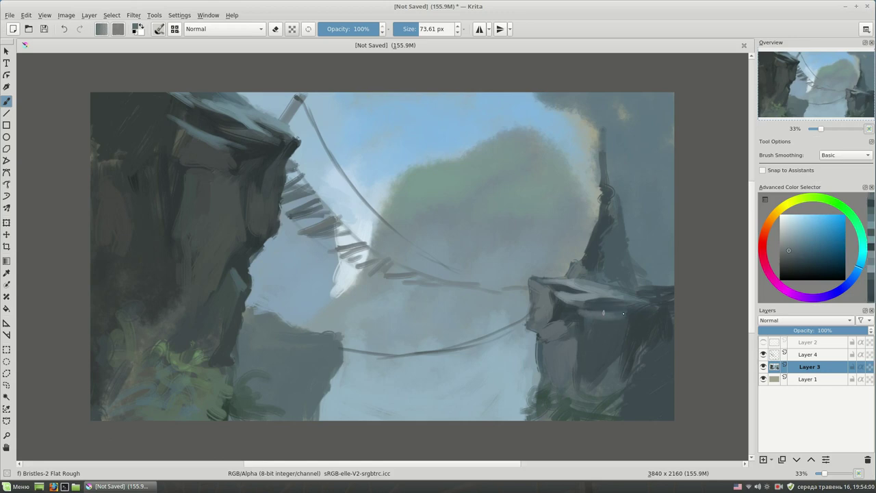
pyautogui.keyDown('ctrl'); pyautogui.click(609, 317); pyautogui.keyUp('ctrl')
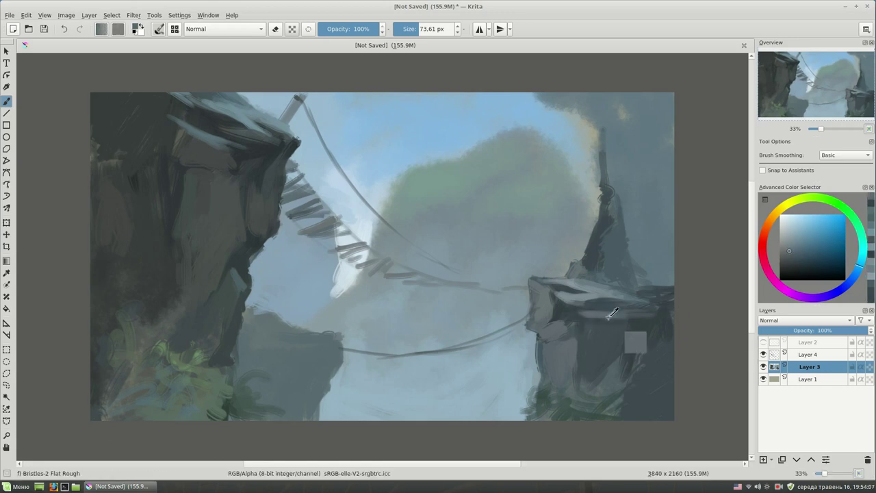
pyautogui.moveTo(605, 305); pyautogui.dragTo(672, 312)
# Streak the right cliff face with darker grey-blue and dab light sky blue on its edge
pyautogui.keyDown('ctrl'); pyautogui.click(626, 337); pyautogui.keyUp('ctrl')
pyautogui.moveTo(614, 333)
pyautogui.mouseDown()
pyautogui.moveTo(620, 381)
pyautogui.moveTo(616, 364)
pyautogui.mouseUp()
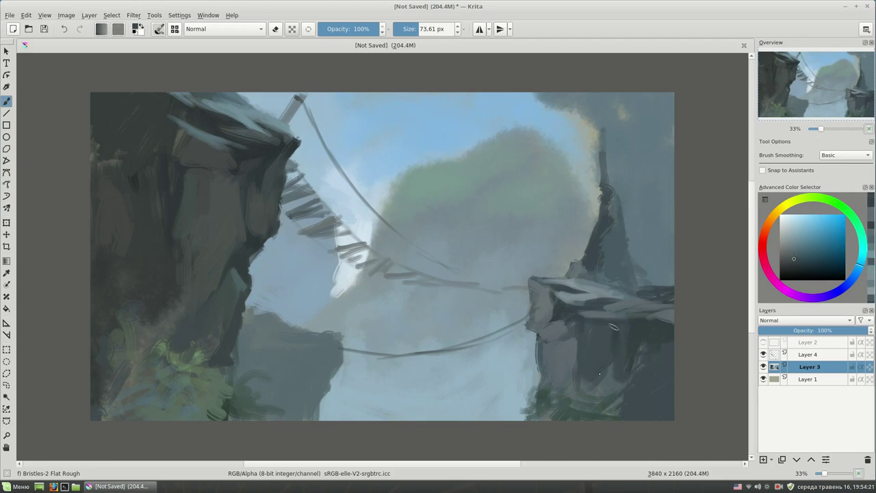
pyautogui.keyDown('ctrl'); pyautogui.click(575, 337); pyautogui.keyUp('ctrl')
pyautogui.moveTo(579, 339)
pyautogui.mouseDown()
pyautogui.moveTo(575, 396)
pyautogui.moveTo(589, 326)
pyautogui.mouseUp()
pyautogui.keyDown('ctrl'); pyautogui.click(587, 341); pyautogui.keyUp('ctrl')
pyautogui.keyDown('ctrl'); pyautogui.click(533, 357); pyautogui.keyUp('ctrl')
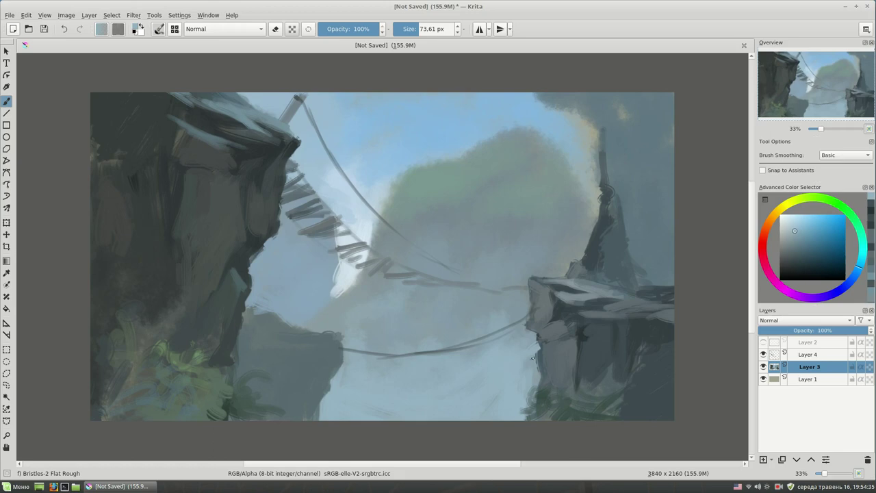
pyautogui.click(538, 374)
# Enlarge the brush to about 150 px and paint faint light strokes near both bridge ends
pyautogui.keyDown('ctrl'); pyautogui.click(349, 296); pyautogui.keyUp('ctrl')
pyautogui.moveTo(343, 299); pyautogui.dragTo(348, 286)
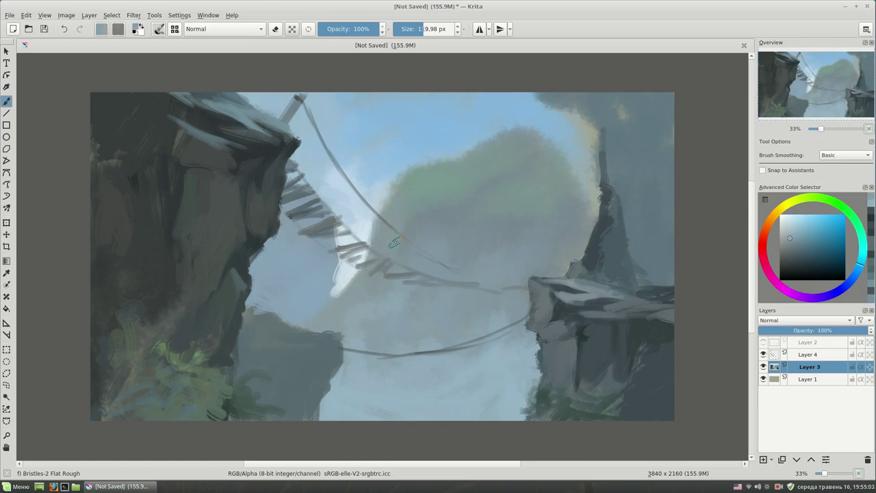
pyautogui.keyDown('ctrl'); pyautogui.click(344, 346); pyautogui.keyUp('ctrl')
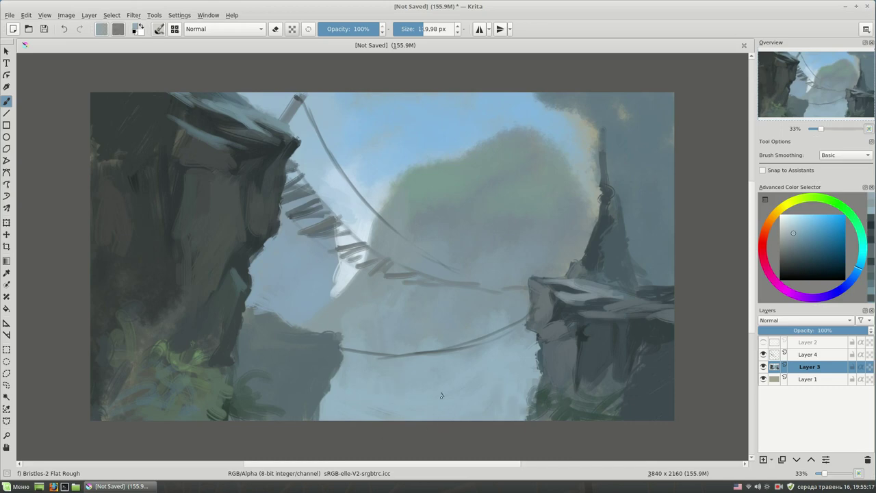
pyautogui.moveTo(481, 305); pyautogui.dragTo(498, 282)
# Soften the cloud's side and top edges with sampled light blues
pyautogui.keyDown('ctrl'); pyautogui.click(449, 166); pyautogui.keyUp('ctrl')
pyautogui.moveTo(448, 164)
pyautogui.mouseDown()
pyautogui.moveTo(387, 190)
pyautogui.moveTo(375, 206)
pyautogui.moveTo(406, 166)
pyautogui.mouseUp()
pyautogui.keyDown('ctrl'); pyautogui.click(516, 137); pyautogui.keyUp('ctrl')
pyautogui.moveTo(507, 133); pyautogui.dragTo(455, 158)
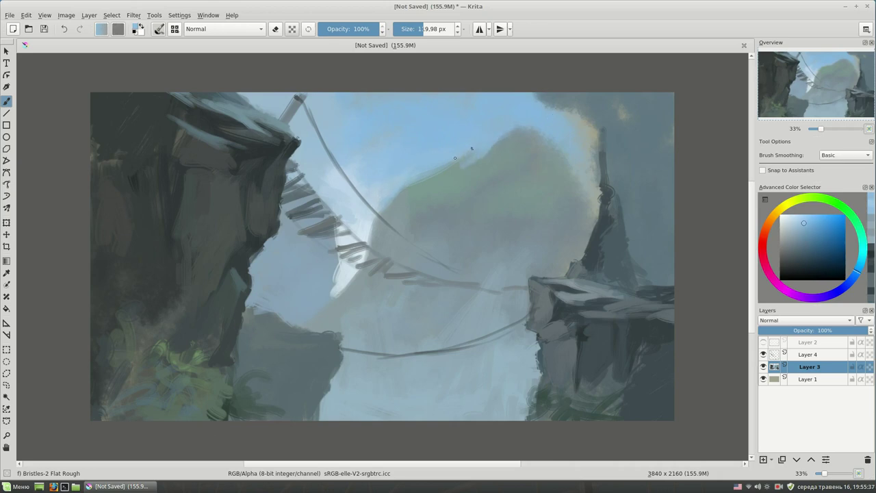
pyautogui.keyDown('ctrl'); pyautogui.click(527, 142); pyautogui.keyUp('ctrl')
pyautogui.moveTo(528, 131); pyautogui.dragTo(514, 127)
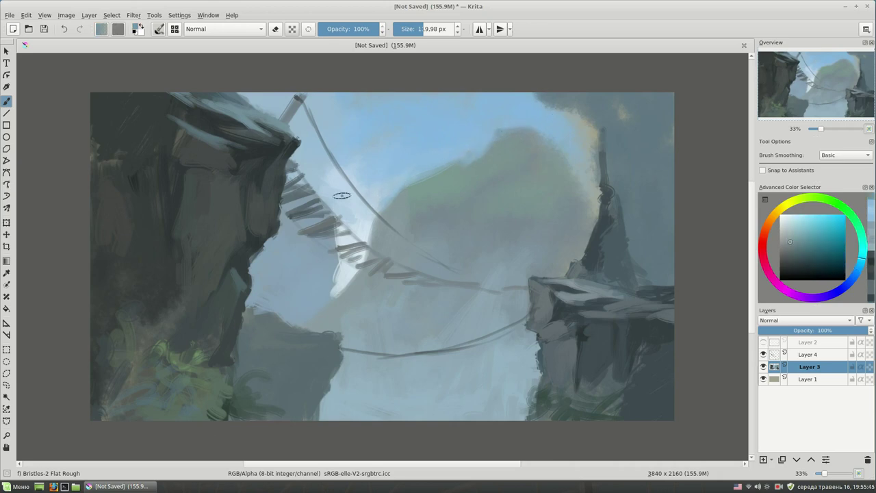
# Repaint the sky edge beside the right spire with sampled blues
pyautogui.keyDown('ctrl'); pyautogui.click(454, 204); pyautogui.keyUp('ctrl')
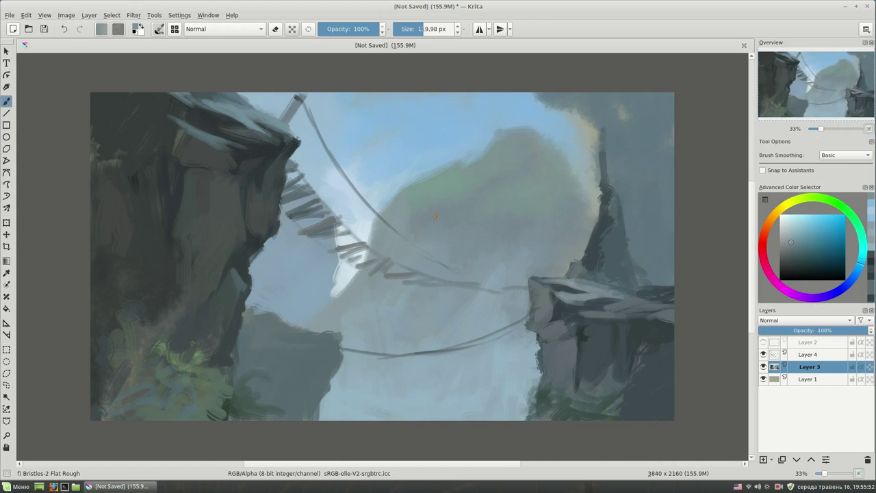
pyautogui.moveTo(537, 133); pyautogui.dragTo(564, 157)
pyautogui.moveTo(579, 189)
pyautogui.mouseDown()
pyautogui.moveTo(582, 147)
pyautogui.moveTo(592, 185)
pyautogui.mouseUp()
pyautogui.keyDown('ctrl'); pyautogui.click(573, 138); pyautogui.keyUp('ctrl')
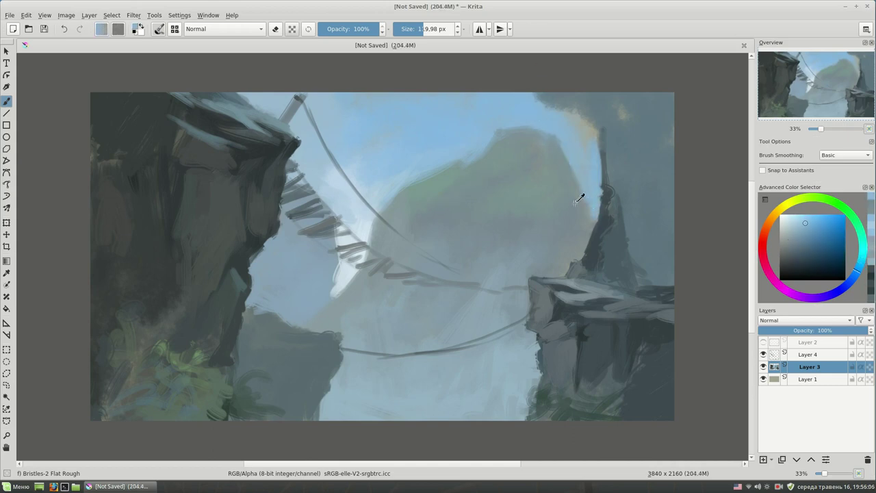
pyautogui.keyDown('ctrl'); pyautogui.click(585, 212); pyautogui.keyUp('ctrl')
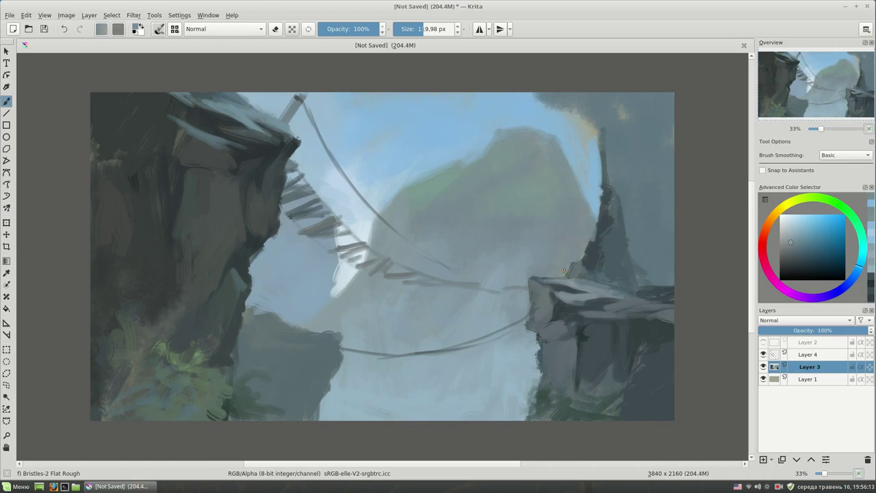
pyautogui.keyDown('ctrl'); pyautogui.click(570, 198); pyautogui.keyUp('ctrl')
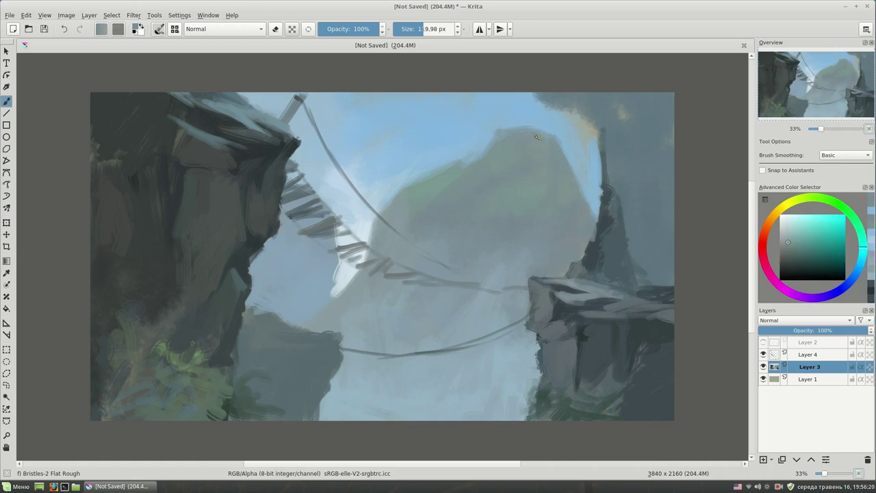
pyautogui.keyDown('ctrl'); pyautogui.click(496, 221); pyautogui.keyUp('ctrl')
# Lighten the sky around and between the bridge planks with pale cyan-blue
pyautogui.keyDown('ctrl'); pyautogui.click(295, 199); pyautogui.keyUp('ctrl')
pyautogui.moveTo(319, 220)
pyautogui.mouseDown()
pyautogui.moveTo(301, 204)
pyautogui.moveTo(327, 218)
pyautogui.moveTo(345, 259)
pyautogui.moveTo(337, 281)
pyautogui.moveTo(330, 244)
pyautogui.mouseUp()
pyautogui.keyDown('ctrl'); pyautogui.click(349, 226); pyautogui.keyUp('ctrl')
pyautogui.keyDown('ctrl'); pyautogui.click(306, 263); pyautogui.keyUp('ctrl')
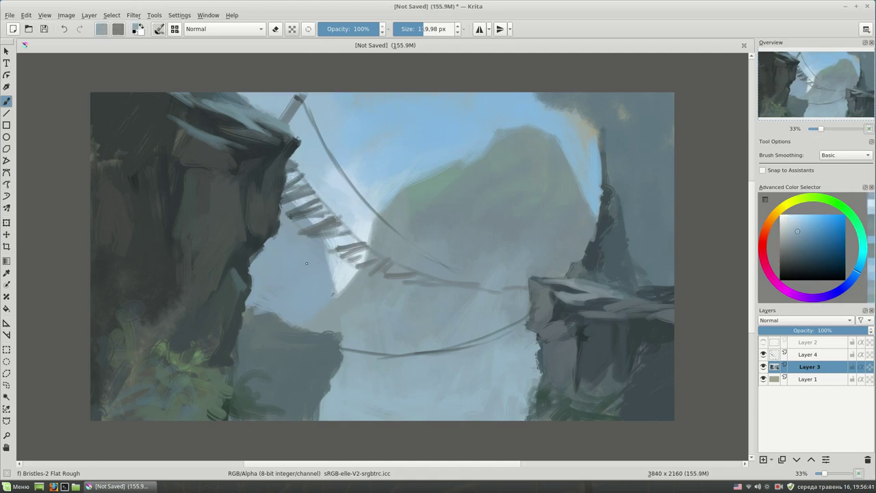
pyautogui.keyDown('ctrl'); pyautogui.click(376, 274); pyautogui.keyUp('ctrl')
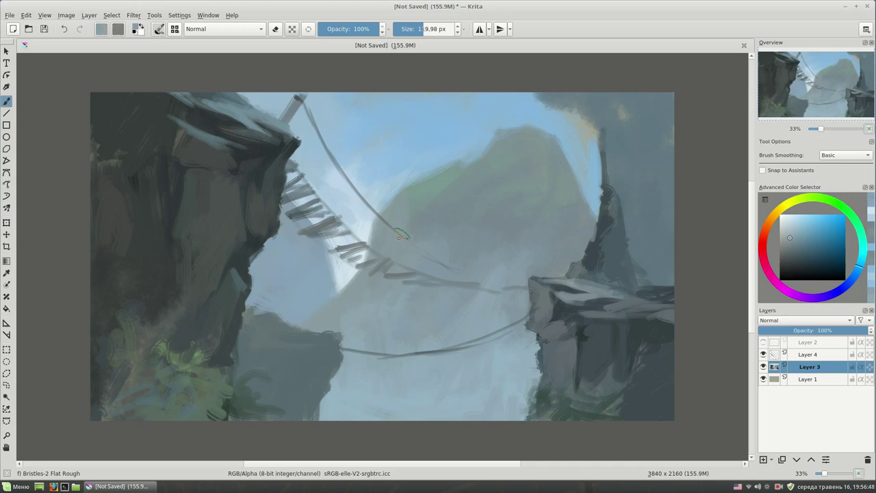
pyautogui.keyDown('ctrl'); pyautogui.click(361, 226); pyautogui.keyUp('ctrl')
pyautogui.moveTo(333, 194); pyautogui.dragTo(324, 200)
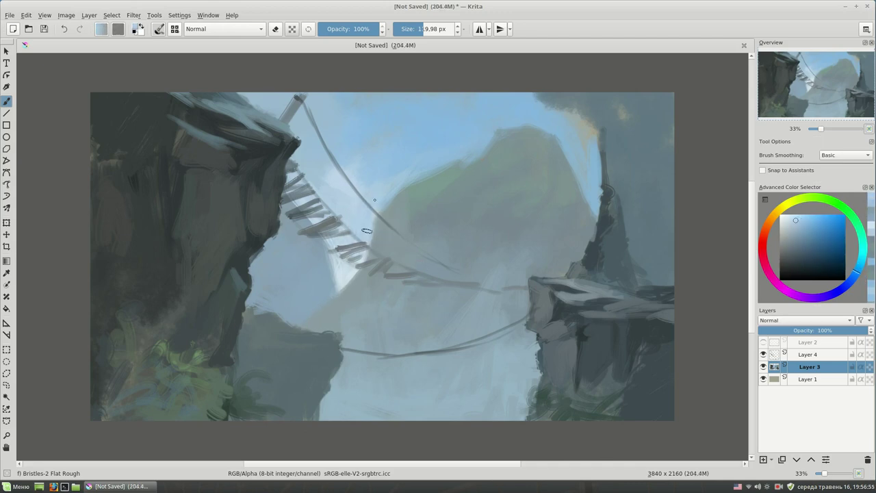
pyautogui.press('[')
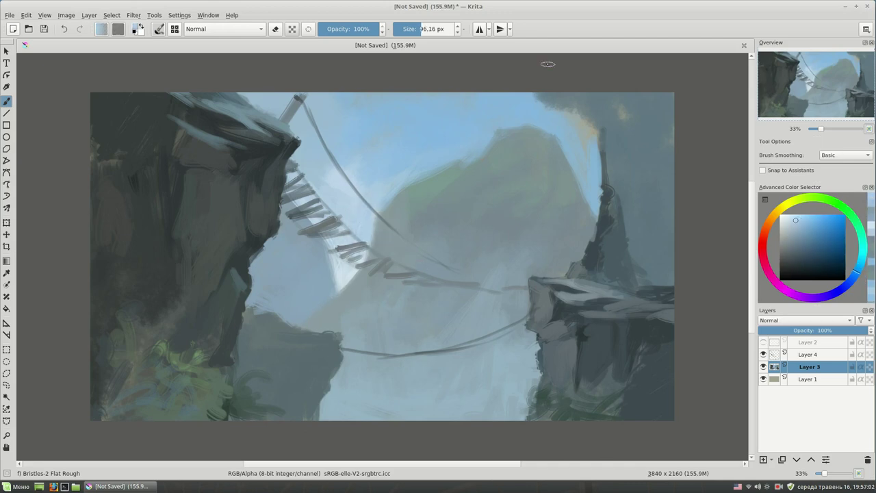
# Block in the top-right rock pillar with dark grey-blue vertical strokes
pyautogui.keyDown('ctrl'); pyautogui.click(590, 268); pyautogui.keyUp('ctrl')
pyautogui.moveTo(621, 95); pyautogui.dragTo(669, 190)
pyautogui.moveTo(650, 90); pyautogui.dragTo(672, 188)
pyautogui.moveTo(597, 109)
pyautogui.mouseDown()
pyautogui.moveTo(587, 145)
pyautogui.moveTo(569, 103)
pyautogui.moveTo(636, 115)
pyautogui.moveTo(607, 137)
pyautogui.mouseUp()
pyautogui.moveTo(630, 101)
pyautogui.mouseDown()
pyautogui.moveTo(623, 123)
pyautogui.moveTo(643, 110)
pyautogui.moveTo(660, 154)
pyautogui.moveTo(650, 273)
pyautogui.mouseUp()
pyautogui.keyDown('ctrl'); pyautogui.click(643, 109); pyautogui.keyUp('ctrl')
pyautogui.moveTo(654, 205); pyautogui.dragTo(670, 284)
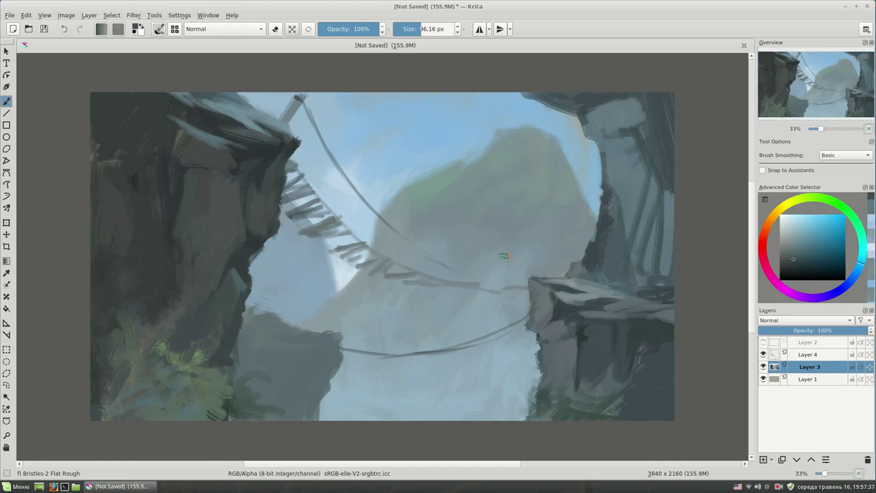
# Cover the white patch below the bridge with sky blue and darken the planks, adding a warm tint
pyautogui.keyDown('ctrl'); pyautogui.click(366, 220); pyautogui.keyUp('ctrl')
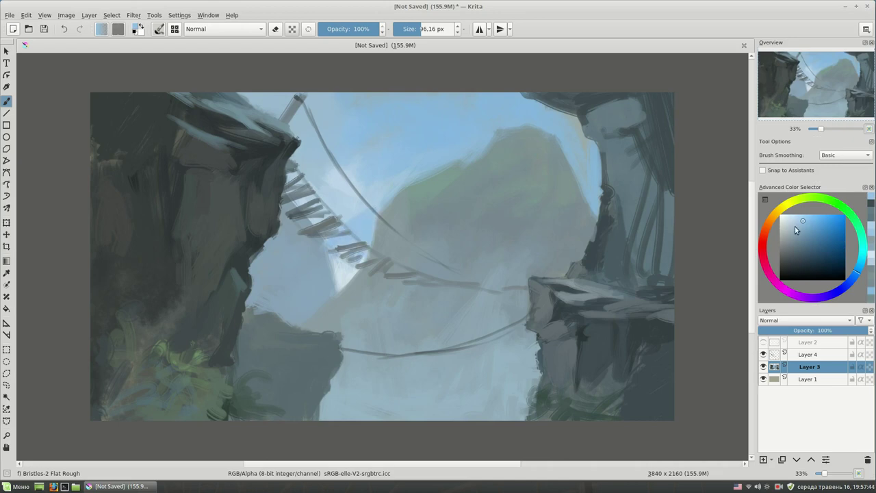
pyautogui.moveTo(342, 253)
pyautogui.mouseDown()
pyautogui.moveTo(336, 279)
pyautogui.moveTo(356, 262)
pyautogui.mouseUp()
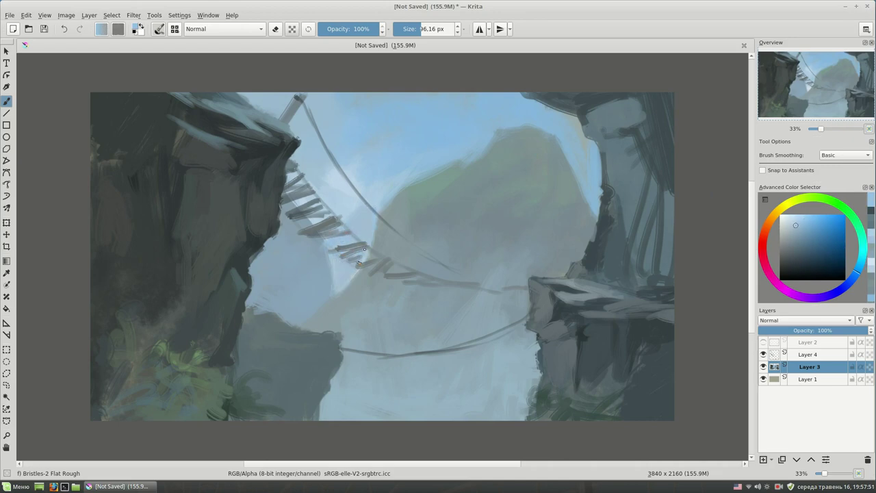
pyautogui.keyDown('ctrl'); pyautogui.click(356, 242); pyautogui.keyUp('ctrl')
pyautogui.moveTo(373, 200)
pyautogui.mouseDown()
pyautogui.moveTo(346, 233)
pyautogui.moveTo(361, 255)
pyautogui.moveTo(346, 276)
pyautogui.moveTo(339, 247)
pyautogui.mouseUp()
pyautogui.keyDown('ctrl'); pyautogui.click(339, 268); pyautogui.keyUp('ctrl')
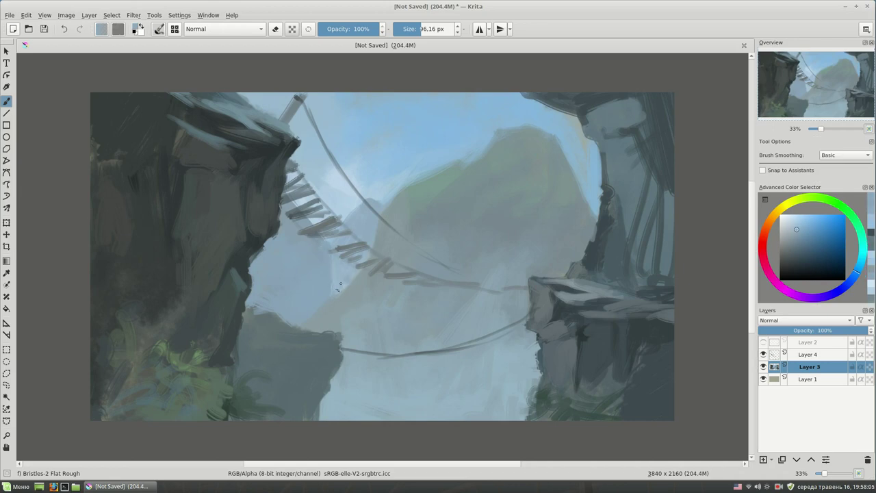
# Darken the right cliff edge, add lighter strokes up top, and undo a stray dark stroke
pyautogui.keyDown('ctrl'); pyautogui.click(579, 180); pyautogui.keyUp('ctrl')
pyautogui.moveTo(593, 181); pyautogui.dragTo(598, 205)
pyautogui.keyDown('ctrl'); pyautogui.click(582, 172); pyautogui.keyUp('ctrl')
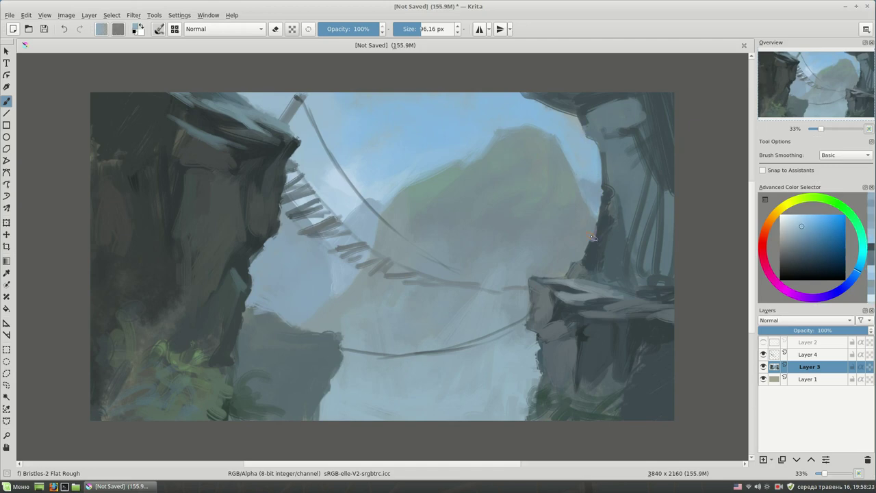
pyautogui.keyDown('ctrl'); pyautogui.click(672, 111); pyautogui.keyUp('ctrl')
pyautogui.moveTo(646, 103)
pyautogui.mouseDown()
pyautogui.moveTo(576, 103)
pyautogui.moveTo(576, 121)
pyautogui.moveTo(610, 111)
pyautogui.moveTo(592, 109)
pyautogui.mouseUp()
pyautogui.keyDown('ctrl'); pyautogui.click(571, 118); pyautogui.keyUp('ctrl')
pyautogui.moveTo(643, 129)
pyautogui.mouseDown()
pyautogui.moveTo(602, 146)
pyautogui.moveTo(604, 154)
pyautogui.mouseUp()
pyautogui.hotkey('ctrl', 'z')
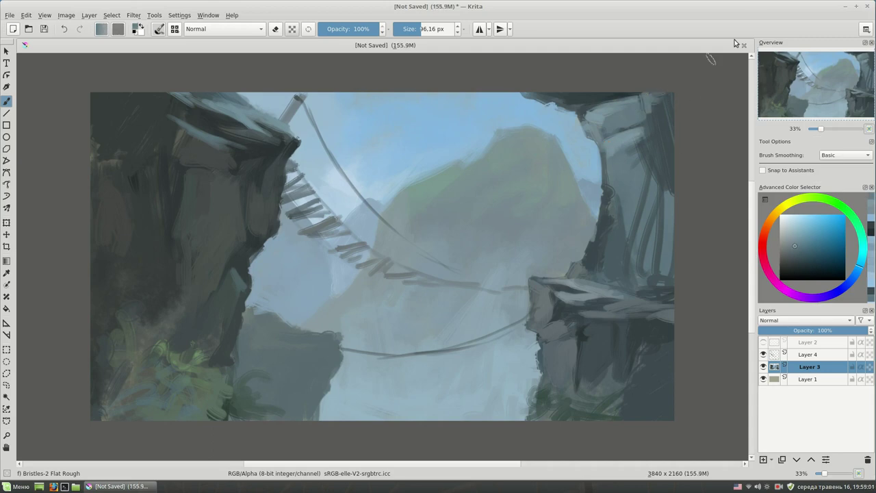
# Darken the light patch and upper part of the left cliff with blue-grey rock tones
pyautogui.keyDown('ctrl'); pyautogui.click(222, 175); pyautogui.keyUp('ctrl')
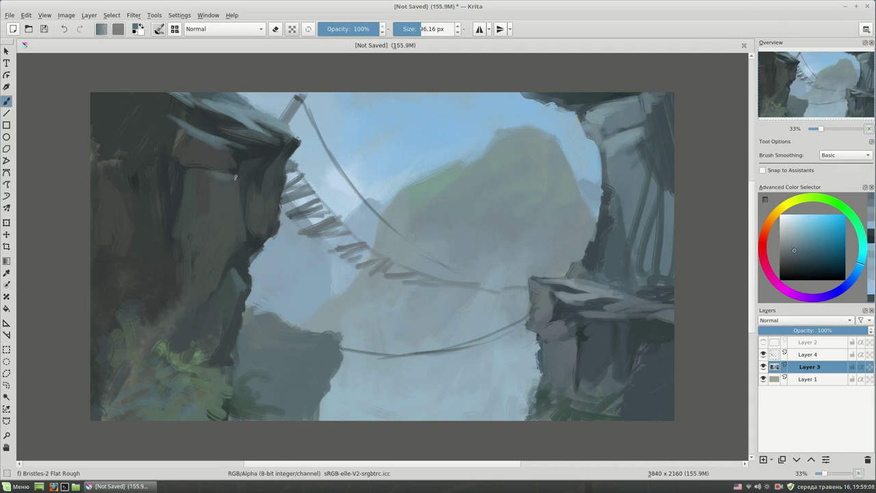
pyautogui.moveTo(236, 198); pyautogui.dragTo(219, 179)
pyautogui.keyDown('ctrl'); pyautogui.click(219, 199); pyautogui.keyUp('ctrl')
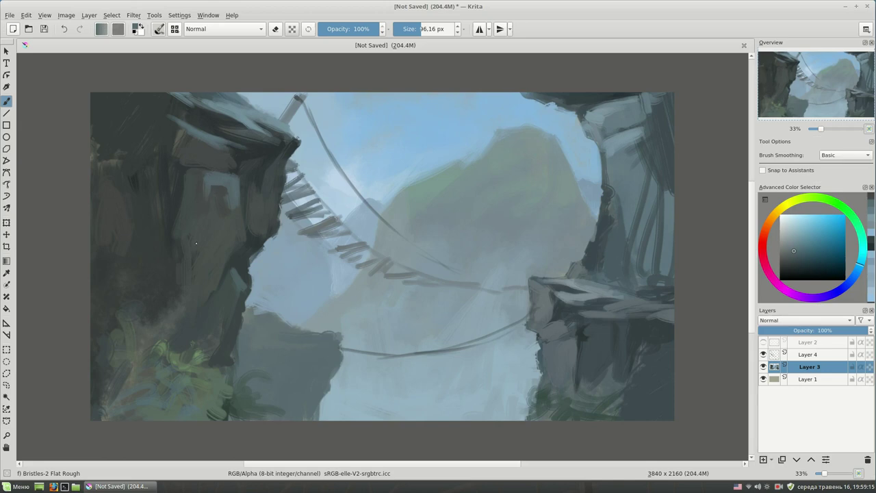
pyautogui.moveTo(202, 179); pyautogui.dragTo(237, 181)
pyautogui.keyDown('ctrl'); pyautogui.click(277, 185); pyautogui.keyUp('ctrl')
pyautogui.moveTo(202, 145); pyautogui.dragTo(229, 152)
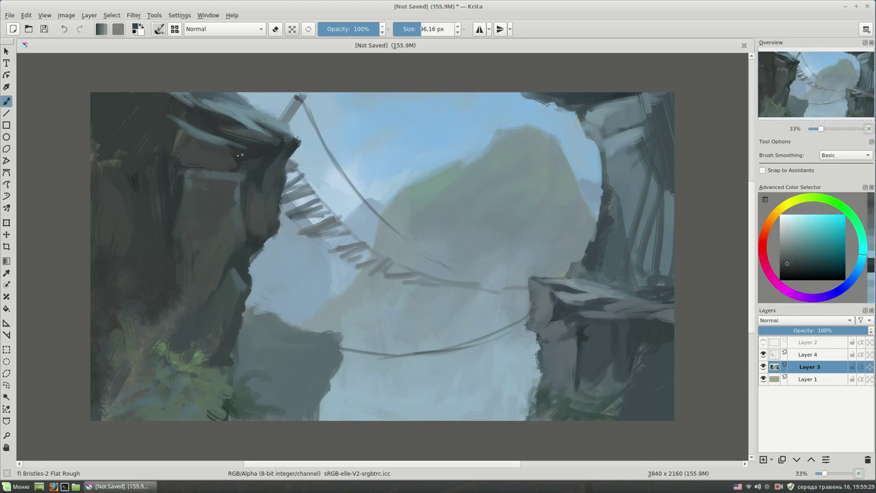
# Shrink the brush to about 70 px, add faint cyan strokes, and sample grey-blue and teal cliff tones
pyautogui.keyDown('ctrl'); pyautogui.click(236, 164); pyautogui.keyUp('ctrl')
pyautogui.press('[')
pyautogui.keyDown('ctrl'); pyautogui.click(251, 163); pyautogui.keyUp('ctrl')
pyautogui.keyDown('ctrl'); pyautogui.click(238, 182); pyautogui.keyUp('ctrl')
pyautogui.moveTo(205, 181); pyautogui.dragTo(177, 205)
pyautogui.keyDown('ctrl'); pyautogui.click(247, 167); pyautogui.keyUp('ctrl')
pyautogui.keyDown('ctrl'); pyautogui.click(246, 177); pyautogui.keyUp('ctrl')
pyautogui.keyDown('ctrl'); pyautogui.click(235, 226); pyautogui.keyUp('ctrl')
pyautogui.keyDown('ctrl'); pyautogui.click(233, 167); pyautogui.keyUp('ctrl')
pyautogui.keyDown('ctrl'); pyautogui.click(181, 103); pyautogui.keyUp('ctrl')
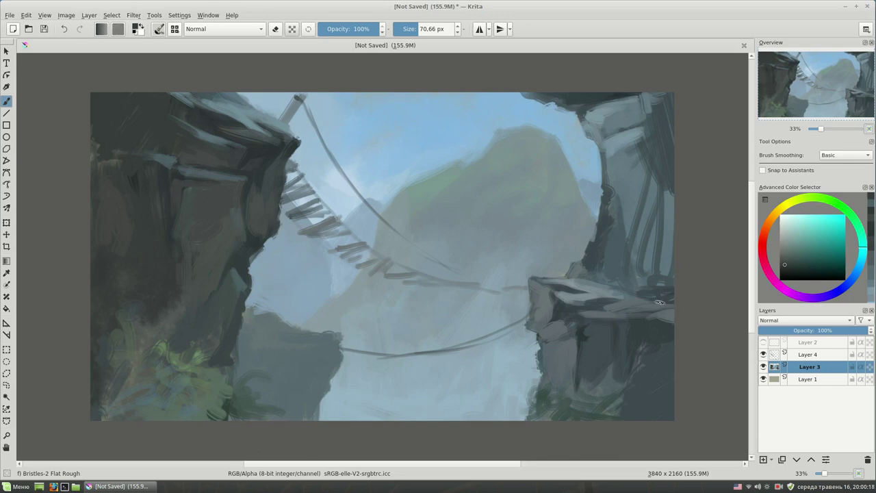
pyautogui.keyDown('ctrl'); pyautogui.click(654, 228); pyautogui.keyUp('ctrl')
# Paint light blue-grey vertical planes across the right cliff face and inner edge
pyautogui.moveTo(653, 171)
pyautogui.mouseDown()
pyautogui.moveTo(661, 243)
pyautogui.moveTo(652, 168)
pyautogui.mouseUp()
pyautogui.keyDown('ctrl'); pyautogui.click(652, 218); pyautogui.keyUp('ctrl')
pyautogui.moveTo(649, 212); pyautogui.dragTo(647, 163)
pyautogui.moveTo(640, 236); pyautogui.dragTo(633, 185)
pyautogui.keyDown('ctrl'); pyautogui.click(661, 187); pyautogui.keyUp('ctrl')
pyautogui.moveTo(664, 248)
pyautogui.mouseDown()
pyautogui.moveTo(662, 187)
pyautogui.moveTo(661, 253)
pyautogui.moveTo(636, 212)
pyautogui.mouseUp()
pyautogui.keyDown('ctrl'); pyautogui.click(669, 190); pyautogui.keyUp('ctrl')
pyautogui.moveTo(656, 272)
pyautogui.mouseDown()
pyautogui.moveTo(654, 222)
pyautogui.moveTo(620, 195)
pyautogui.mouseUp()
pyautogui.moveTo(613, 241); pyautogui.dragTo(609, 190)
# Darken the right ledge top and the cliff edge, resizing the brush between 50 and 68 px
pyautogui.keyDown('ctrl'); pyautogui.click(618, 144); pyautogui.keyUp('ctrl')
pyautogui.keyDown('shift'); pyautogui.moveTo(645, 158); pyautogui.dragTo(603, 155); pyautogui.keyUp('shift')
pyautogui.keyDown('ctrl'); pyautogui.click(603, 155); pyautogui.keyUp('ctrl')
pyautogui.keyDown('ctrl'); pyautogui.click(590, 141); pyautogui.keyUp('ctrl')
pyautogui.keyDown('ctrl'); pyautogui.click(600, 141); pyautogui.keyUp('ctrl')
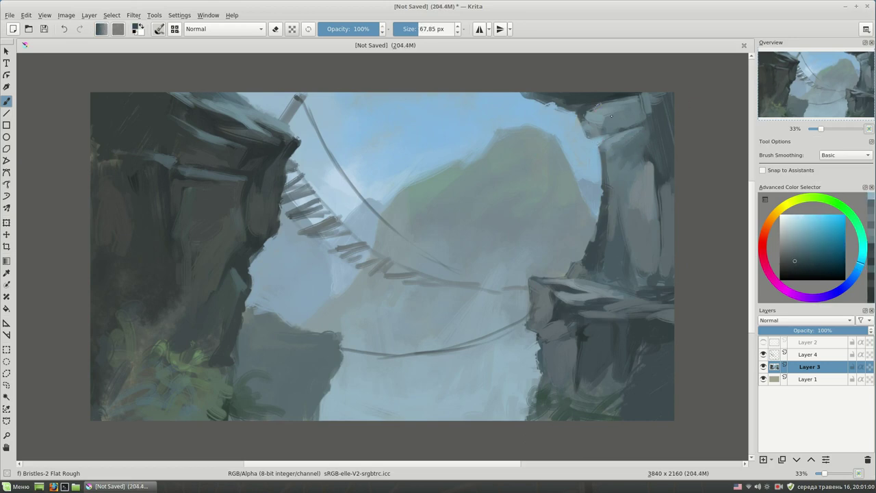
pyautogui.moveTo(599, 145); pyautogui.dragTo(628, 133)
pyautogui.keyDown('ctrl'); pyautogui.click(671, 116); pyautogui.keyUp('ctrl')
pyautogui.moveTo(658, 186); pyautogui.dragTo(665, 286)
pyautogui.moveTo(661, 232); pyautogui.dragTo(660, 286)
pyautogui.keyDown('shift'); pyautogui.moveTo(694, 229); pyautogui.dragTo(708, 229); pyautogui.keyUp('shift')
# Lighten the right cliff and ledge top, then add dark strokes upper right with a 40 px brush
pyautogui.keyDown('ctrl'); pyautogui.click(649, 170); pyautogui.keyUp('ctrl')
pyautogui.moveTo(661, 183); pyautogui.dragTo(677, 170)
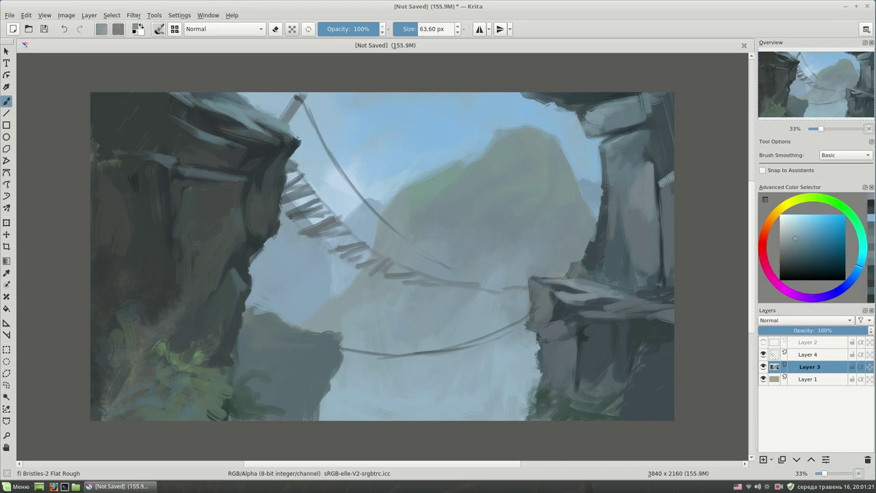
pyautogui.moveTo(626, 299); pyautogui.dragTo(650, 305)
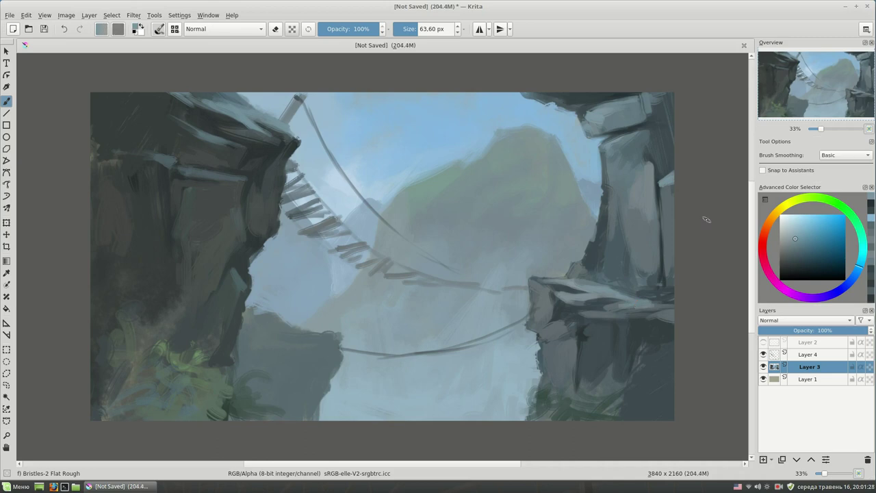
pyautogui.keyDown('shift'); pyautogui.moveTo(677, 159); pyautogui.dragTo(665, 158); pyautogui.keyUp('shift')
pyautogui.keyDown('ctrl'); pyautogui.click(674, 146); pyautogui.keyUp('ctrl')
pyautogui.moveTo(668, 116); pyautogui.dragTo(667, 159)
# Paint a dark stroke under the right ledge, enlarging the brush to about 95 px
pyautogui.click(784, 261)
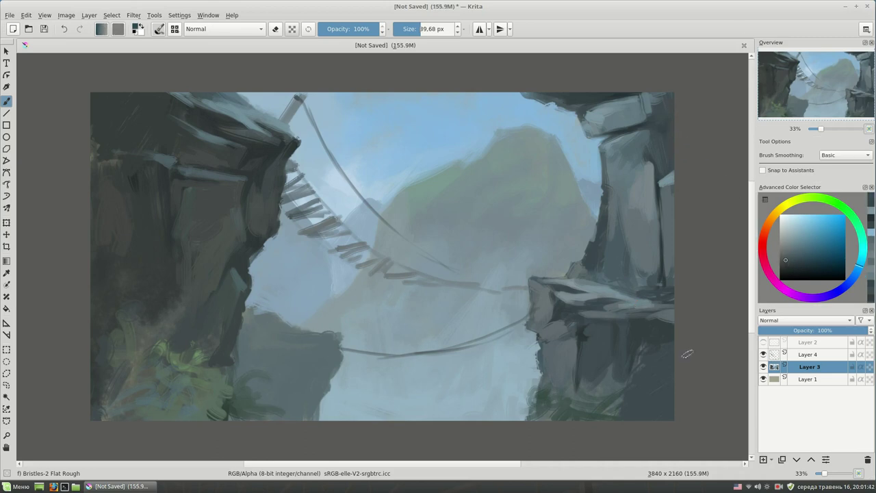
pyautogui.keyDown('ctrl'); pyautogui.click(633, 356); pyautogui.keyUp('ctrl')
pyautogui.keyDown('shift'); pyautogui.moveTo(633, 351); pyautogui.dragTo(632, 342); pyautogui.keyUp('shift')
pyautogui.moveTo(670, 316); pyautogui.dragTo(638, 320)
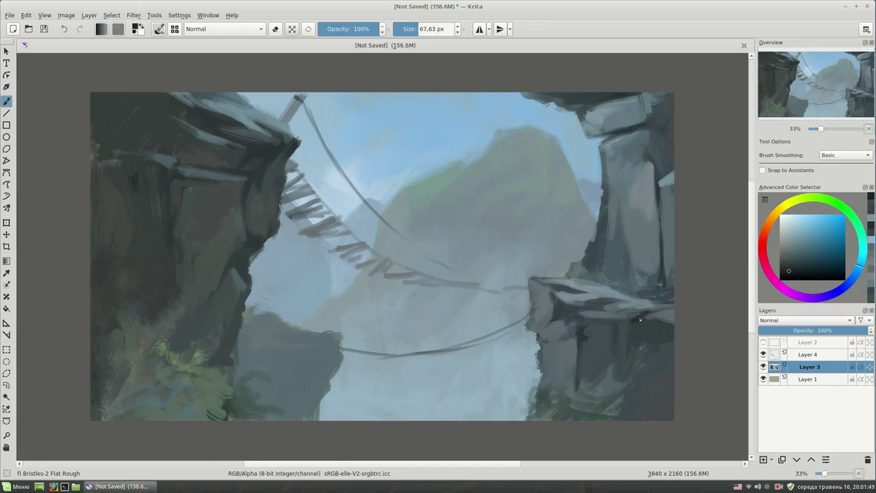
pyautogui.keyDown('ctrl'); pyautogui.click(629, 375); pyautogui.keyUp('ctrl')
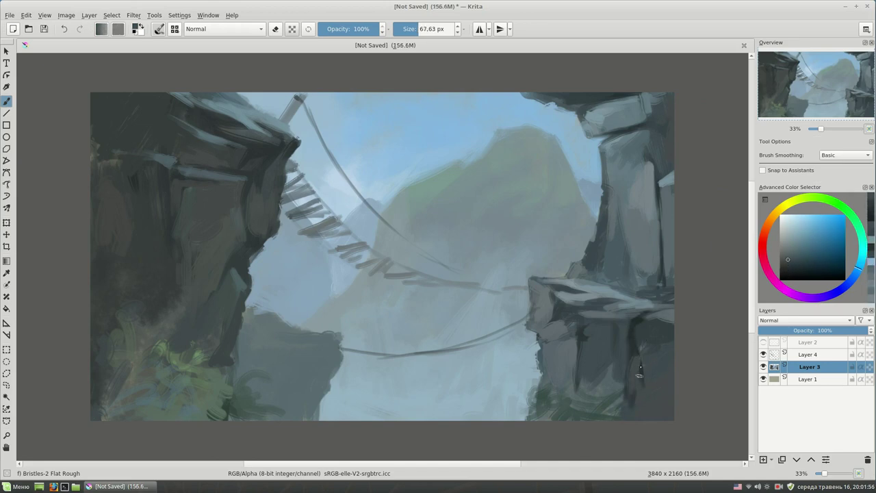
pyautogui.keyDown('shift'); pyautogui.moveTo(640, 342); pyautogui.dragTo(677, 257); pyautogui.keyUp('shift')
# Darken then lighten the lower left rock's edge, extending light strokes down the rock
pyautogui.keyDown('ctrl'); pyautogui.click(325, 354); pyautogui.keyUp('ctrl')
pyautogui.moveTo(326, 347)
pyautogui.mouseDown()
pyautogui.moveTo(301, 357)
pyautogui.moveTo(338, 361)
pyautogui.mouseUp()
pyautogui.keyDown('ctrl'); pyautogui.click(336, 358); pyautogui.keyUp('ctrl')
pyautogui.keyDown('ctrl'); pyautogui.click(324, 370); pyautogui.keyUp('ctrl')
pyautogui.keyDown('ctrl'); pyautogui.click(335, 346); pyautogui.keyUp('ctrl')
pyautogui.moveTo(342, 346)
pyautogui.mouseDown()
pyautogui.moveTo(315, 350)
pyautogui.moveTo(346, 369)
pyautogui.mouseUp()
pyautogui.keyDown('ctrl'); pyautogui.click(308, 371); pyautogui.keyUp('ctrl')
pyautogui.moveTo(306, 349); pyautogui.dragTo(306, 376)
pyautogui.moveTo(283, 412); pyautogui.dragTo(289, 384)
# Brush pale mist over the ledge edge beneath the bridge with a smaller brush
pyautogui.click(798, 238)
pyautogui.press('[')
pyautogui.press('[')
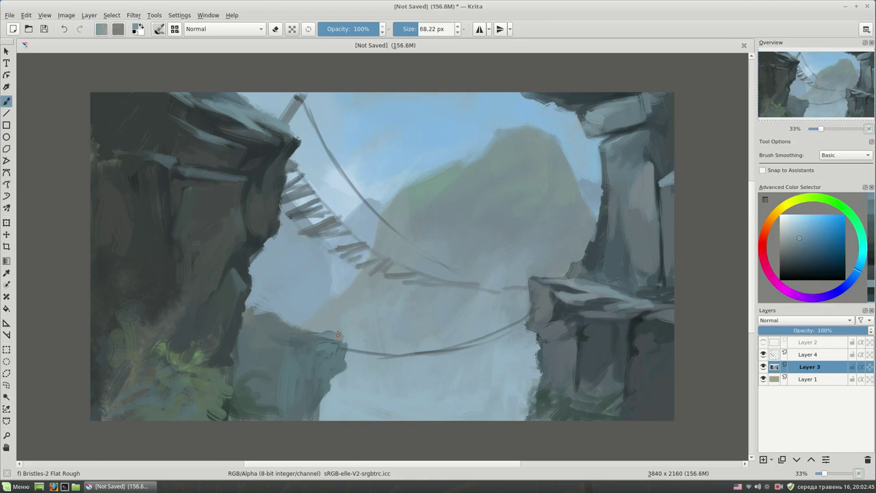
pyautogui.moveTo(310, 337); pyautogui.dragTo(315, 347)
pyautogui.keyDown('ctrl'); pyautogui.click(328, 342); pyautogui.keyUp('ctrl')
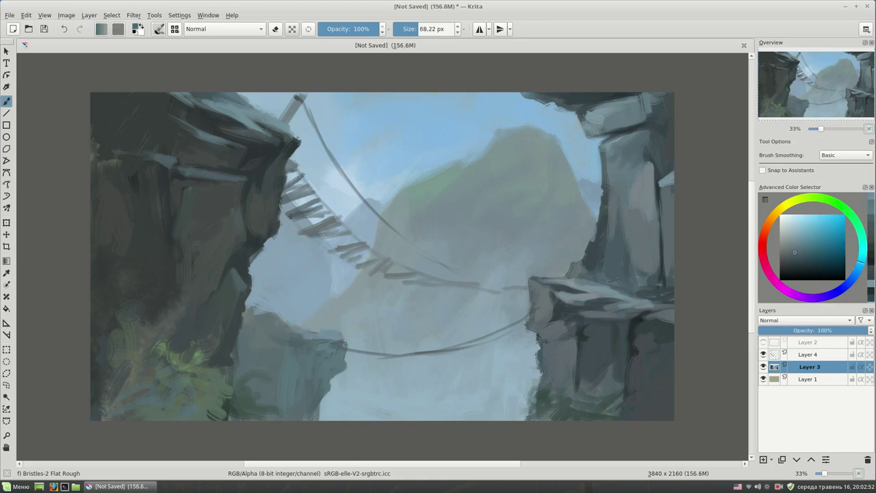
pyautogui.keyDown('ctrl'); pyautogui.click(309, 348); pyautogui.keyUp('ctrl')
pyautogui.moveTo(308, 339); pyautogui.dragTo(282, 335)
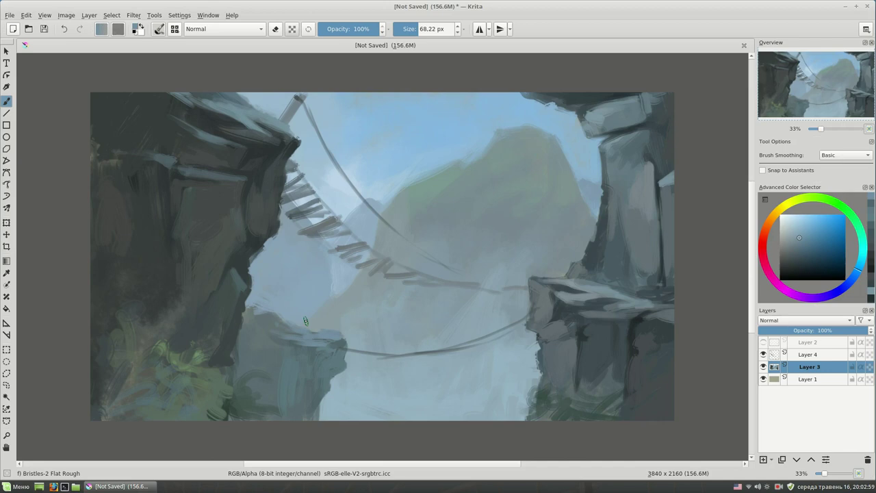
# Add light strokes near the cliff base and lower mist, with darker dabs on the ledge edge
pyautogui.keyDown('ctrl'); pyautogui.click(305, 320); pyautogui.keyUp('ctrl')
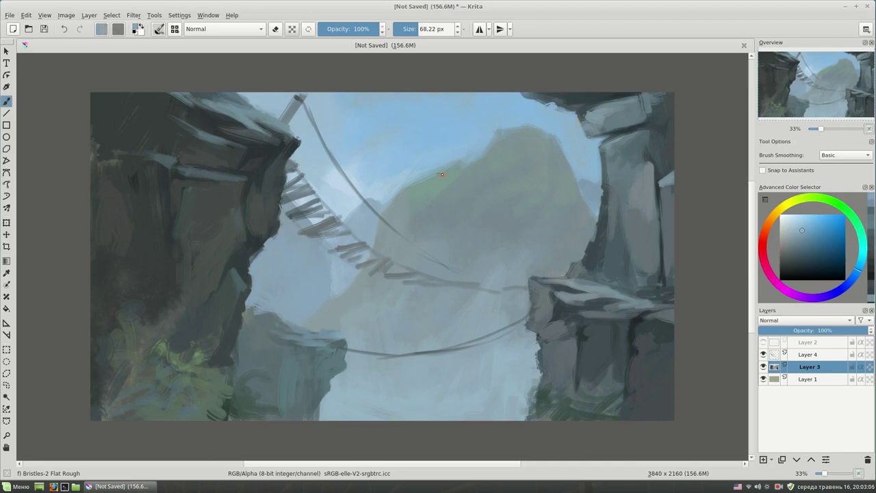
pyautogui.keyDown('ctrl'); pyautogui.click(327, 367); pyautogui.keyUp('ctrl')
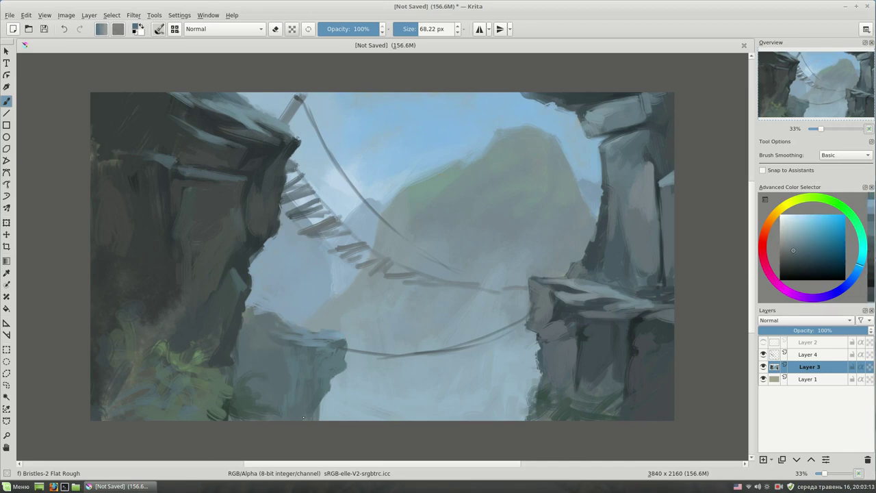
pyautogui.keyDown('ctrl'); pyautogui.click(308, 406); pyautogui.keyUp('ctrl')
pyautogui.moveTo(311, 414)
pyautogui.mouseDown()
pyautogui.moveTo(315, 373)
pyautogui.moveTo(268, 363)
pyautogui.moveTo(271, 404)
pyautogui.mouseUp()
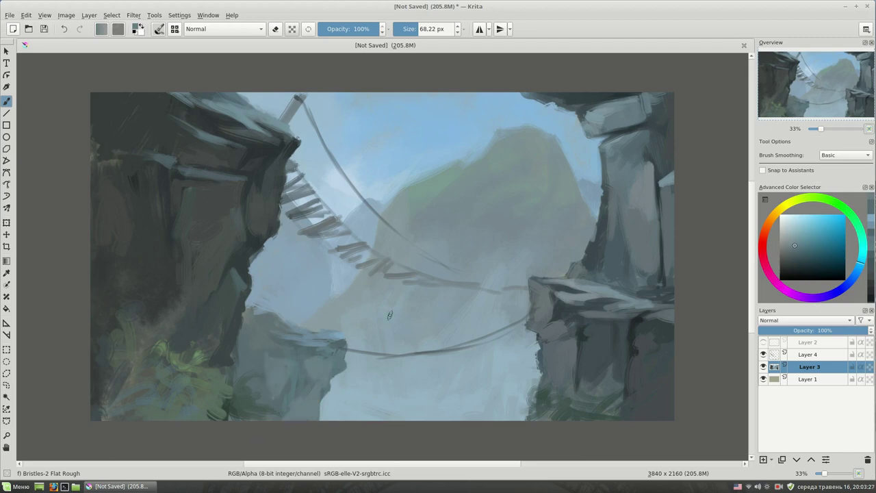
pyautogui.keyDown('ctrl'); pyautogui.click(334, 325); pyautogui.keyUp('ctrl')
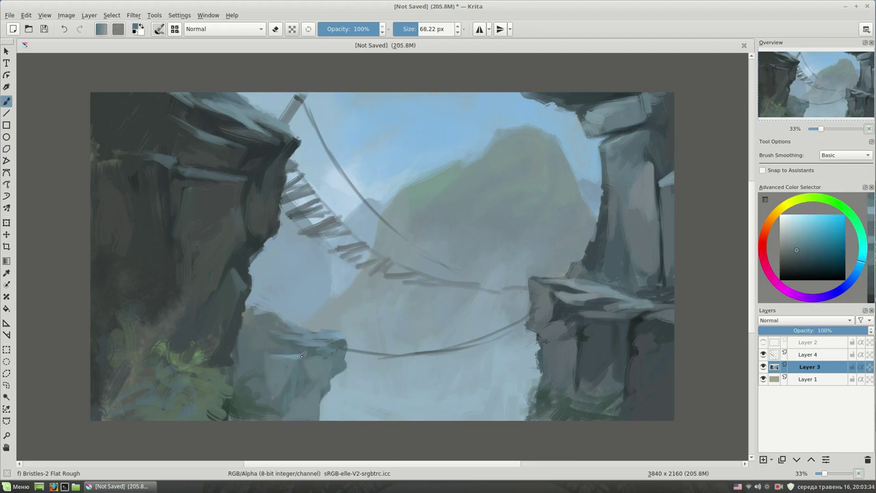
pyautogui.keyDown('ctrl'); pyautogui.click(283, 350); pyautogui.keyUp('ctrl')
pyautogui.moveTo(301, 355); pyautogui.dragTo(333, 353)
pyautogui.keyDown('ctrl'); pyautogui.click(250, 309); pyautogui.keyUp('ctrl')
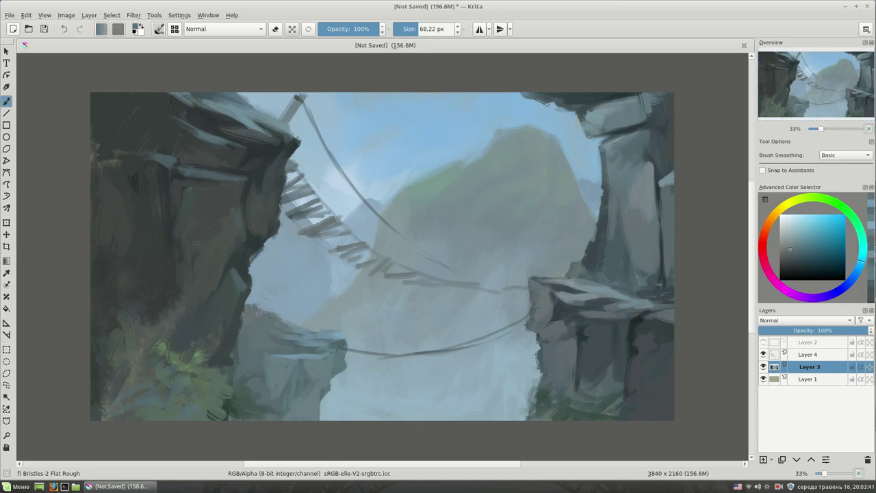
pyautogui.moveTo(254, 298); pyautogui.dragTo(255, 293)
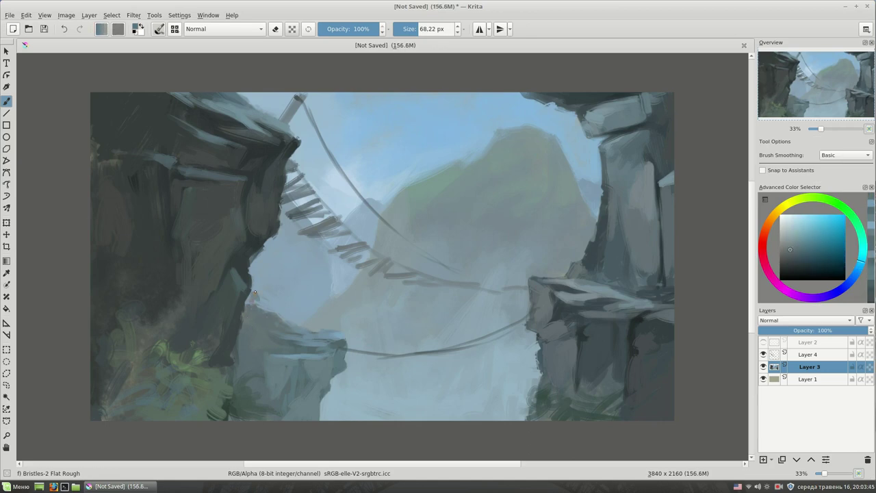
# Paint light misty blue strokes below the bridge, adjusting brush size
pyautogui.keyDown('ctrl'); pyautogui.click(302, 332); pyautogui.keyUp('ctrl')
pyautogui.press('[')
pyautogui.keyDown('ctrl'); pyautogui.click(249, 297); pyautogui.keyUp('ctrl')
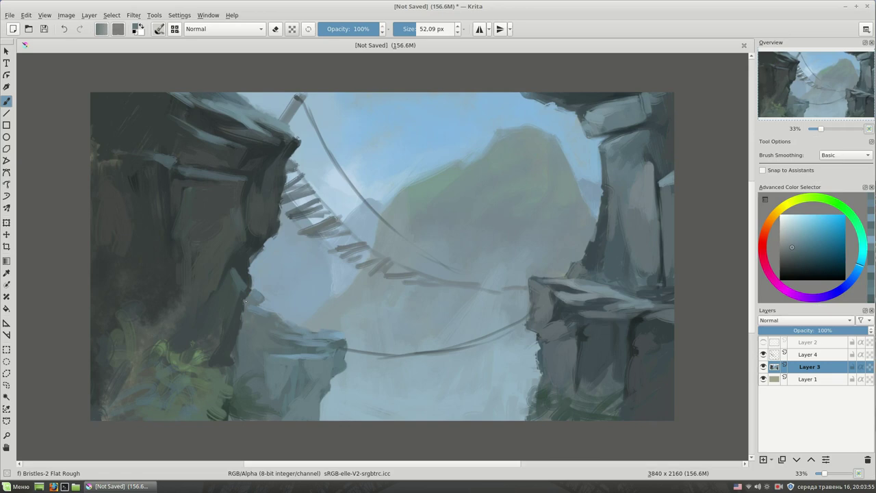
pyautogui.keyDown('ctrl'); pyautogui.click(349, 347); pyautogui.keyUp('ctrl')
pyautogui.press(']')
pyautogui.moveTo(349, 390)
pyautogui.mouseDown()
pyautogui.moveTo(322, 400)
pyautogui.moveTo(317, 414)
pyautogui.mouseUp()
pyautogui.keyDown('ctrl'); pyautogui.click(345, 373); pyautogui.keyUp('ctrl')
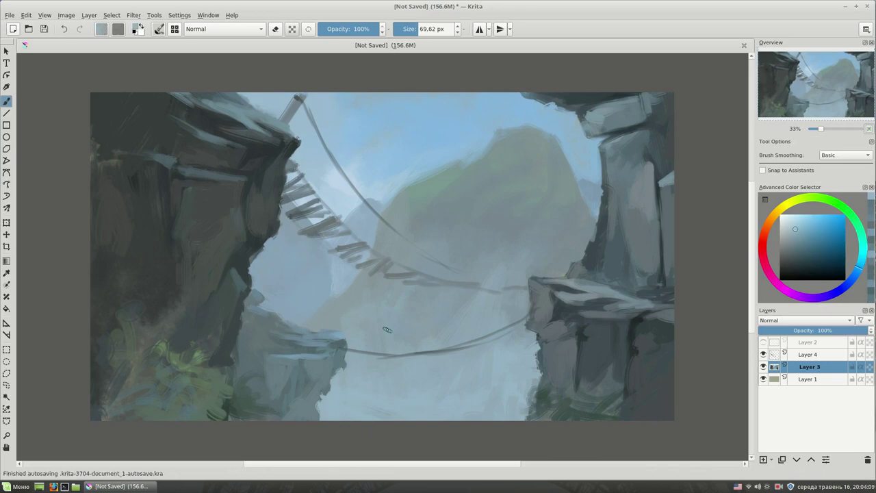
# Paint light blue strokes and dabs along the left cliff top
pyautogui.keyDown('ctrl'); pyautogui.click(355, 113); pyautogui.keyUp('ctrl')
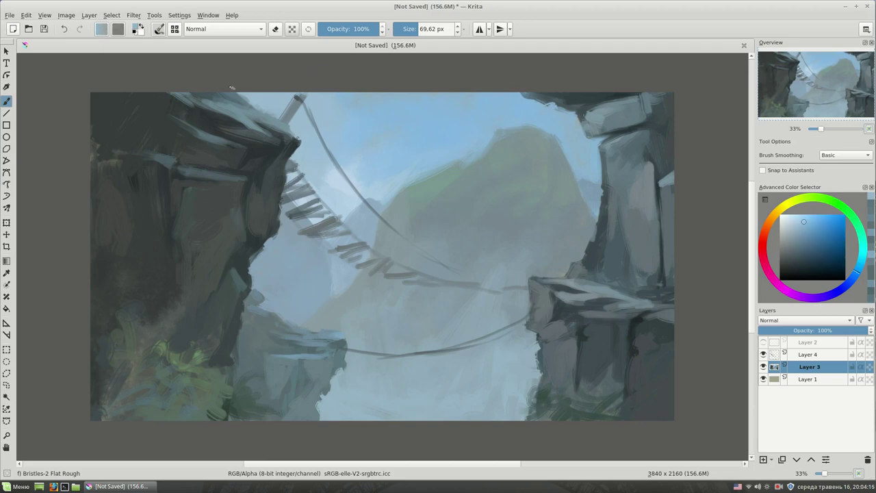
pyautogui.moveTo(294, 141)
pyautogui.mouseDown()
pyautogui.moveTo(276, 118)
pyautogui.moveTo(250, 122)
pyautogui.mouseUp()
pyautogui.click(799, 234)
pyautogui.press('[')
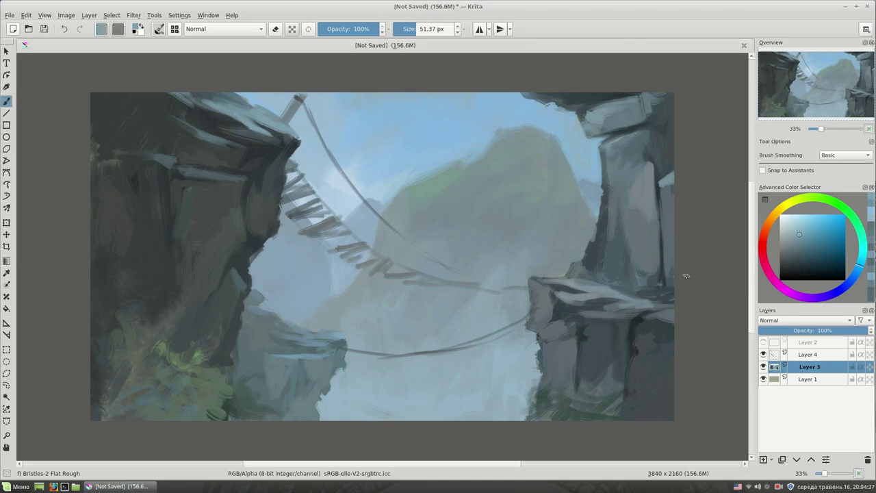
# Sample darker teal and grey-blue tones for the left cliff and fine-tune brush size
pyautogui.keyDown('ctrl'); pyautogui.click(633, 153); pyautogui.keyUp('ctrl')
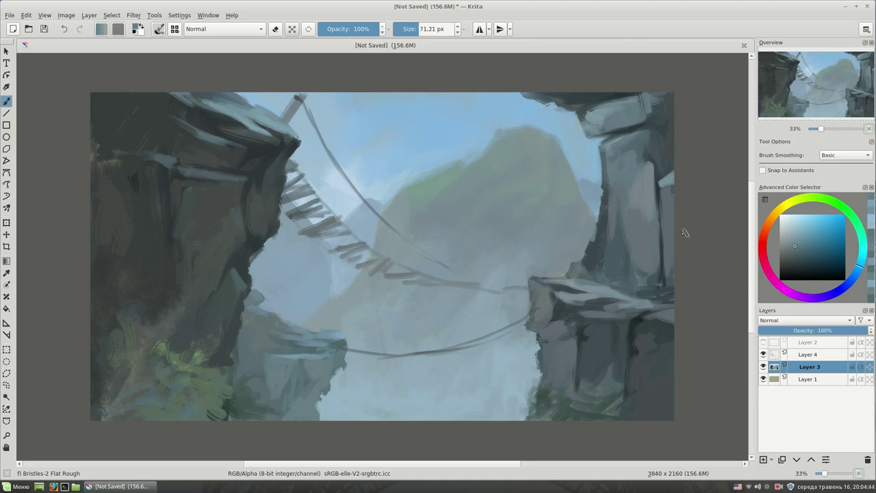
pyautogui.keyDown('ctrl'); pyautogui.click(202, 206); pyautogui.keyUp('ctrl')
pyautogui.press('[')
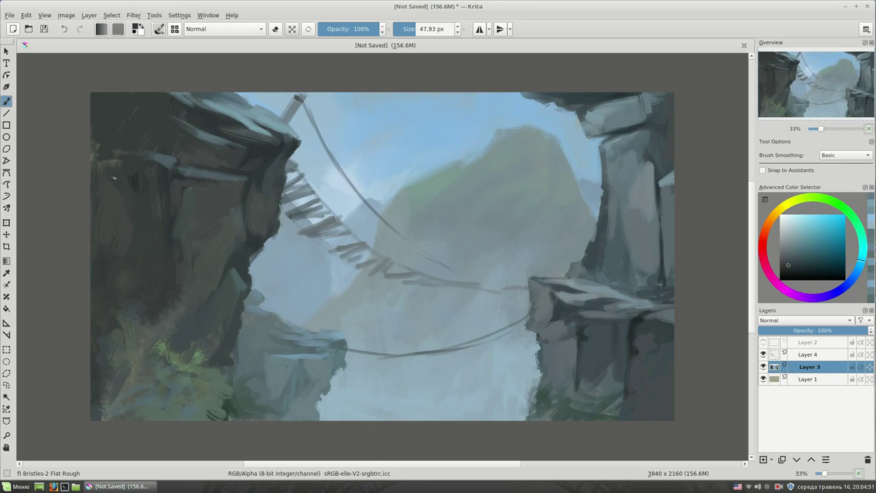
pyautogui.keyDown('ctrl'); pyautogui.click(137, 191); pyautogui.keyUp('ctrl')
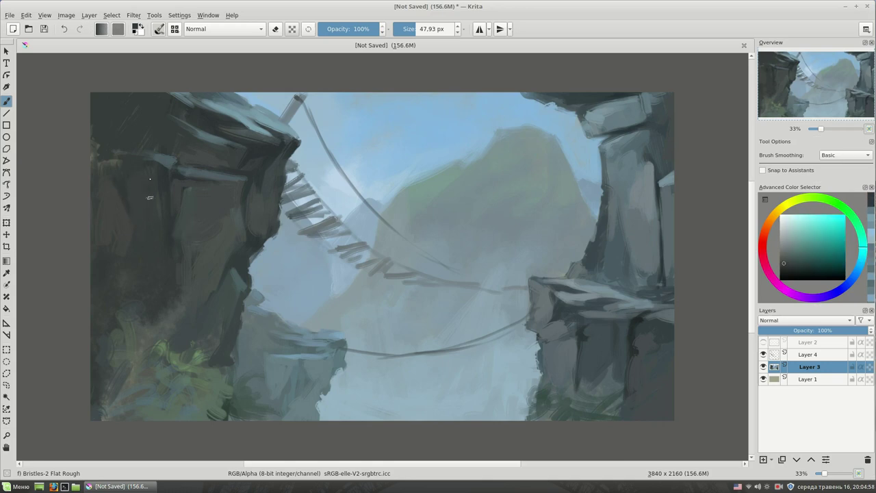
pyautogui.keyDown('ctrl'); pyautogui.click(213, 185); pyautogui.keyUp('ctrl')
pyautogui.press(']')
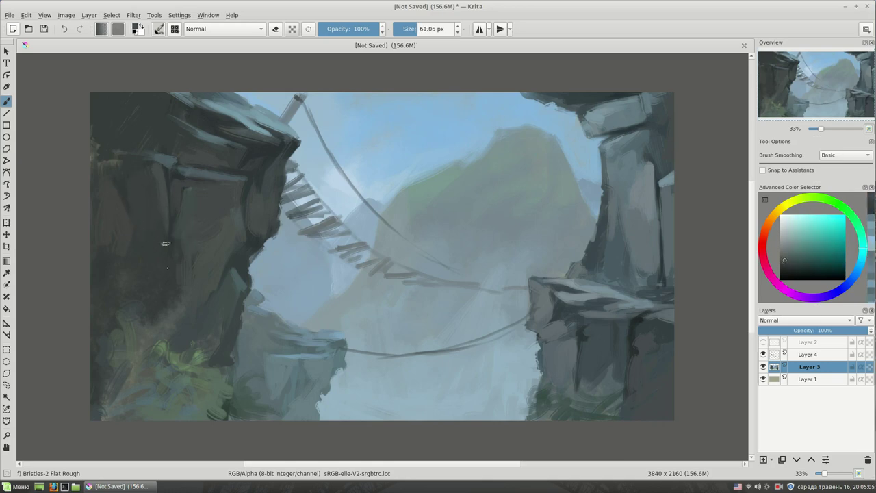
# Paint dark blue strokes down the left cliff and along its lower edge
pyautogui.keyDown('ctrl'); pyautogui.click(145, 187); pyautogui.keyUp('ctrl')
pyautogui.moveTo(134, 222); pyautogui.dragTo(112, 311)
pyautogui.keyDown('ctrl'); pyautogui.click(125, 304); pyautogui.keyUp('ctrl')
pyautogui.press(']')
pyautogui.keyDown('ctrl'); pyautogui.click(157, 171); pyautogui.keyUp('ctrl')
pyautogui.press('[')
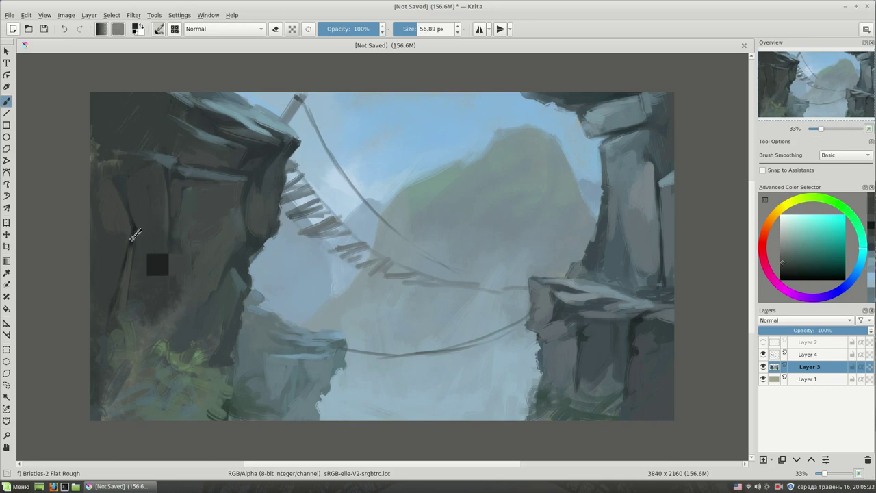
pyautogui.keyDown('ctrl'); pyautogui.click(173, 216); pyautogui.keyUp('ctrl')
pyautogui.moveTo(209, 301); pyautogui.dragTo(179, 341)
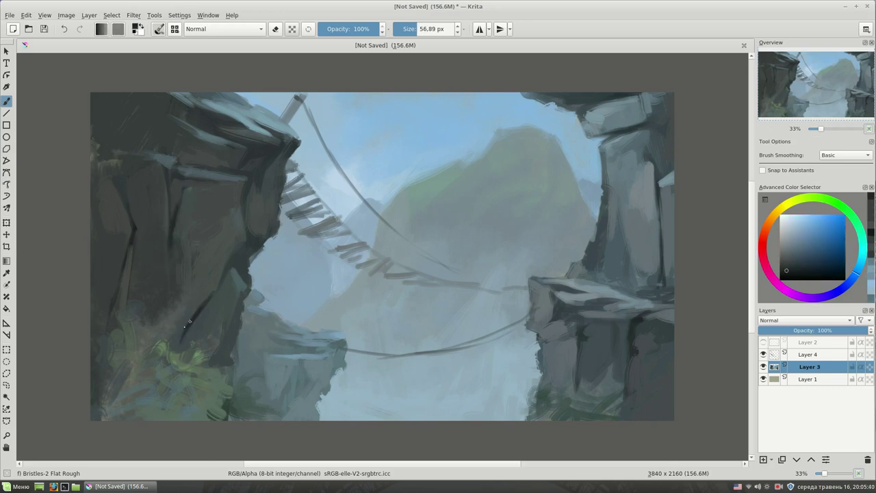
# Sample a lighter cyan-grey rock tone and paint a light vertical stroke on the dark left cliff
pyautogui.keyDown('ctrl'); pyautogui.click(199, 307); pyautogui.keyUp('ctrl')
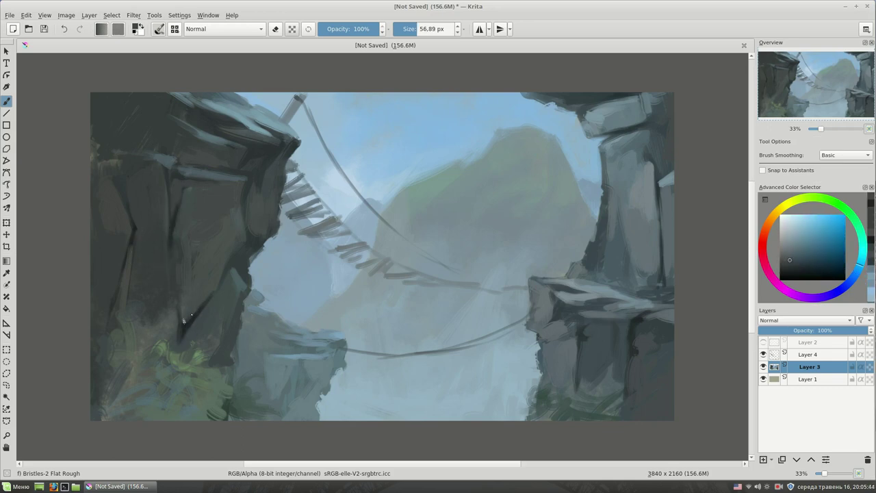
pyautogui.press(']')
pyautogui.keyDown('ctrl'); pyautogui.click(222, 328); pyautogui.keyUp('ctrl')
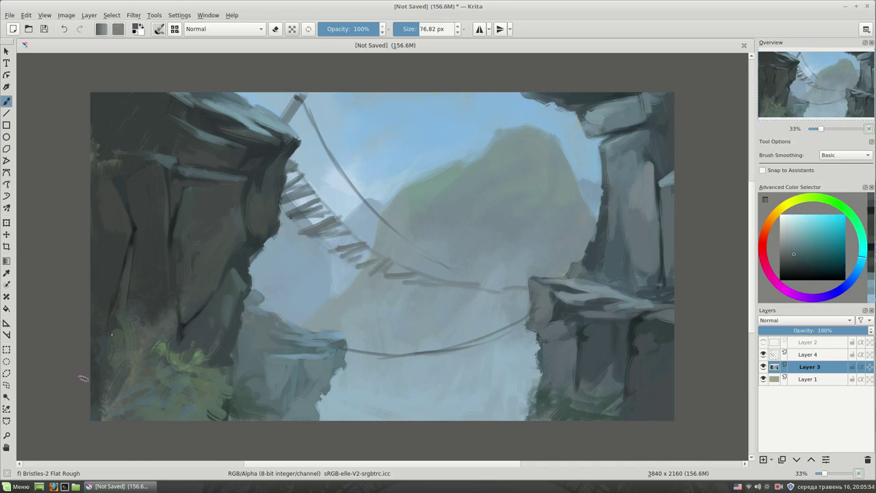
pyautogui.keyDown('ctrl'); pyautogui.click(239, 197); pyautogui.keyUp('ctrl')
pyautogui.keyDown('ctrl'); pyautogui.click(223, 206); pyautogui.keyUp('ctrl')
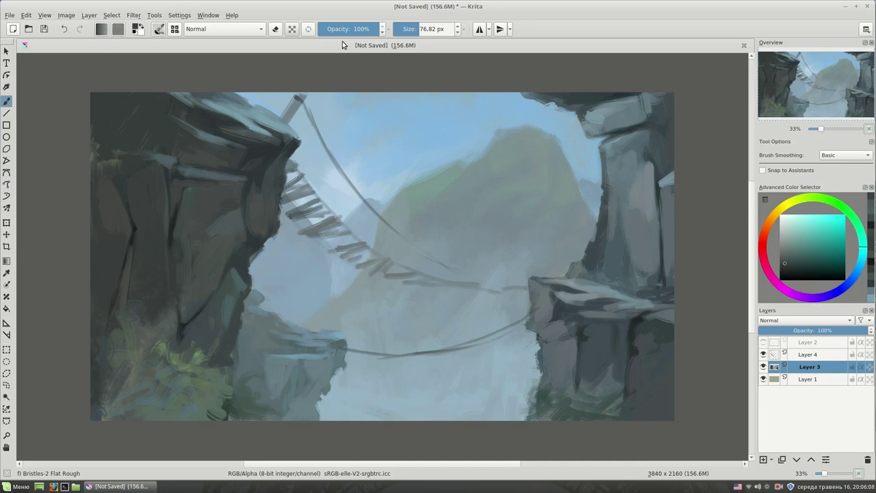
pyautogui.press('[')
pyautogui.keyDown('ctrl'); pyautogui.click(232, 249); pyautogui.keyUp('ctrl')
pyautogui.keyDown('ctrl'); pyautogui.click(237, 221); pyautogui.keyUp('ctrl')
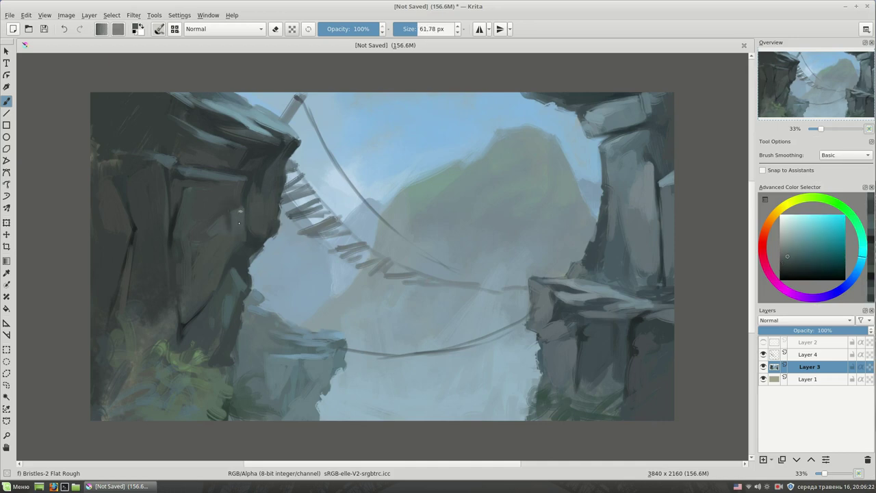
pyautogui.keyDown('ctrl'); pyautogui.click(240, 252); pyautogui.keyUp('ctrl')
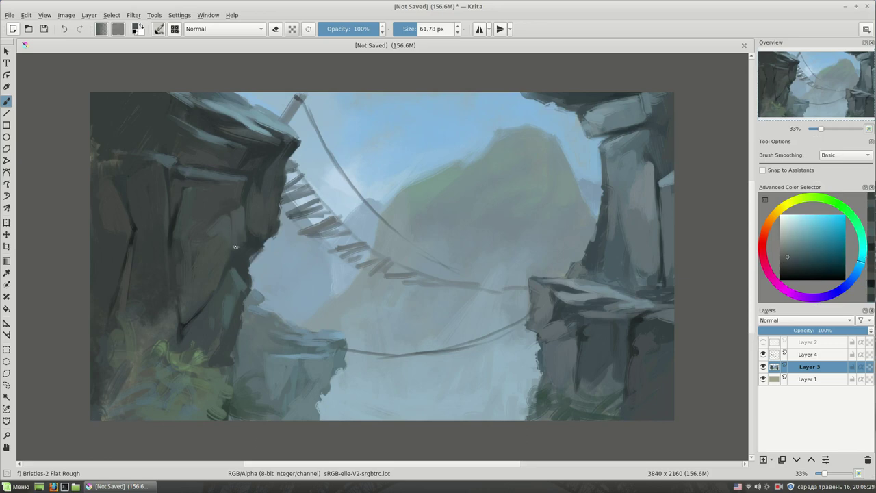
pyautogui.moveTo(132, 225); pyautogui.dragTo(137, 208)
# With a smaller brush, add light strokes across the upper left cliff and its edge
pyautogui.keyDown('ctrl'); pyautogui.click(176, 315); pyautogui.keyUp('ctrl')
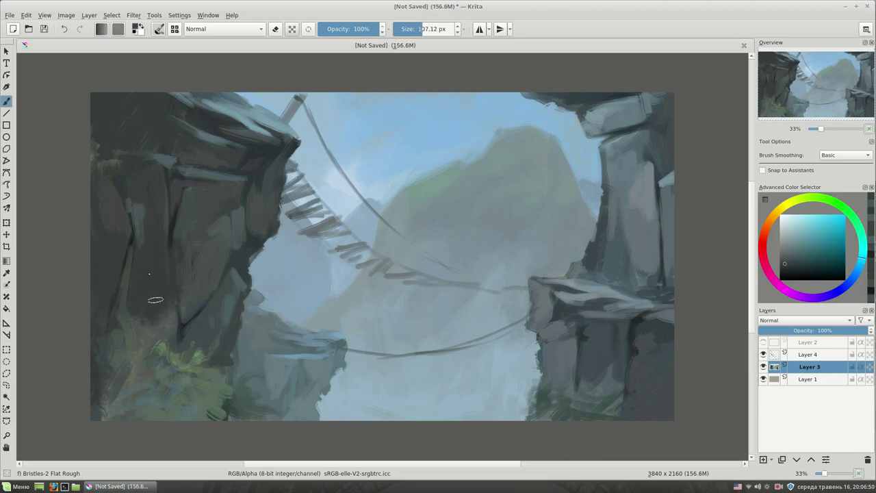
pyautogui.keyDown('ctrl'); pyautogui.click(162, 296); pyautogui.keyUp('ctrl')
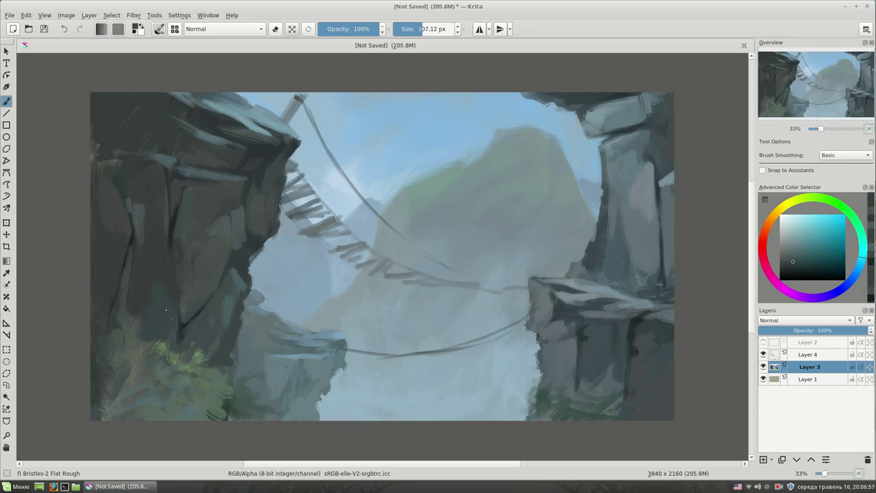
pyautogui.press('[')
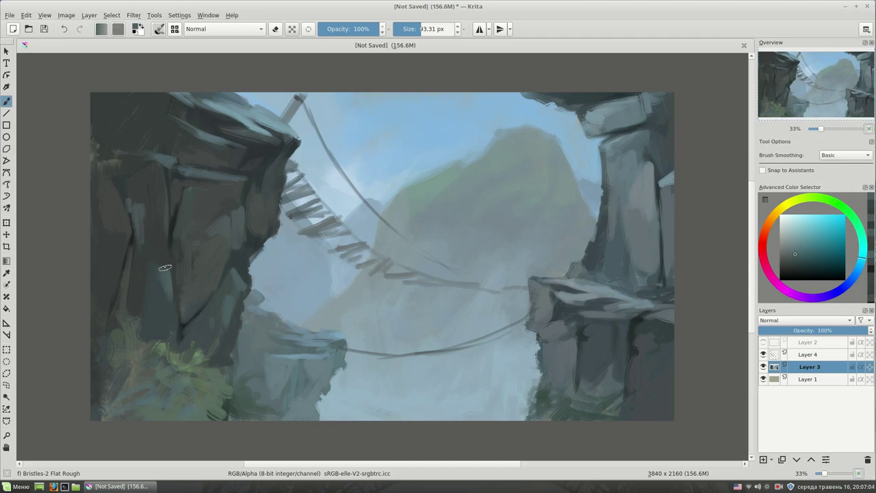
pyautogui.press('[')
pyautogui.keyDown('ctrl'); pyautogui.click(156, 260); pyautogui.keyUp('ctrl')
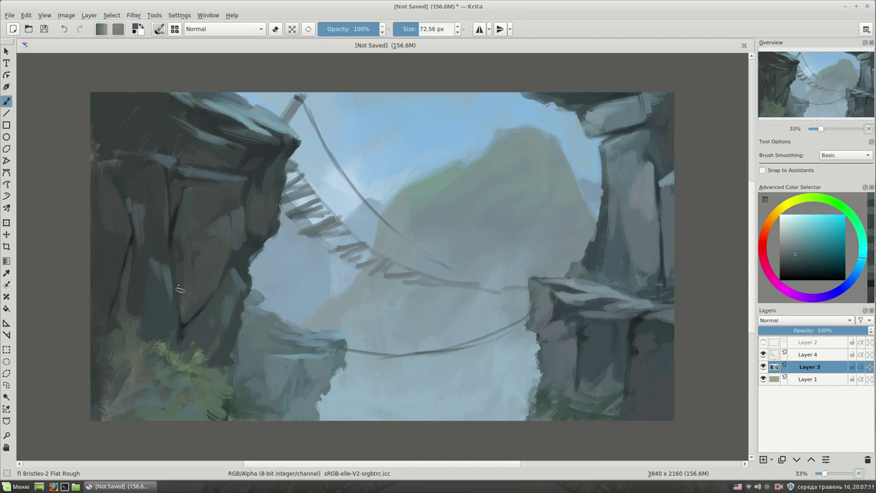
pyautogui.keyDown('ctrl'); pyautogui.click(191, 140); pyautogui.keyUp('ctrl')
pyautogui.moveTo(100, 147); pyautogui.dragTo(171, 161)
pyautogui.keyDown('ctrl'); pyautogui.click(145, 157); pyautogui.keyUp('ctrl')
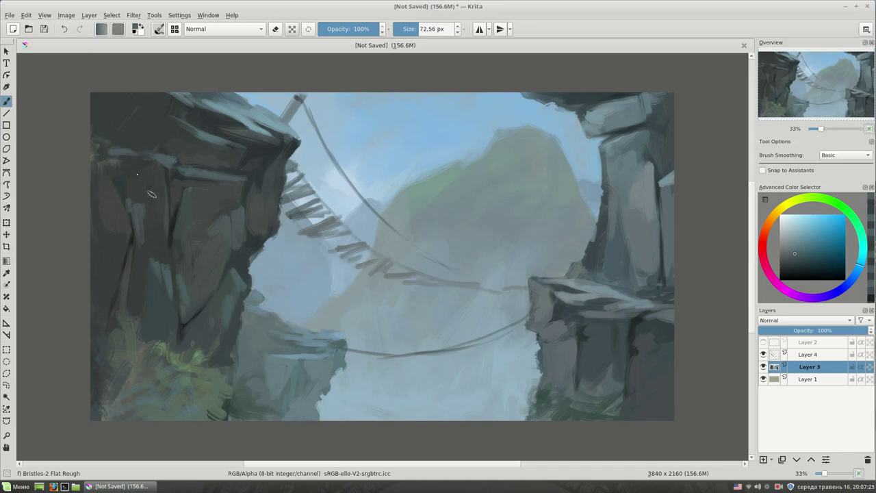
pyautogui.keyDown('ctrl'); pyautogui.click(156, 184); pyautogui.keyUp('ctrl')
pyautogui.moveTo(95, 143); pyautogui.dragTo(102, 171)
# Try several new rock shades and pan the canvas over to the right
pyautogui.keyDown('ctrl'); pyautogui.click(476, 252); pyautogui.keyUp('ctrl')
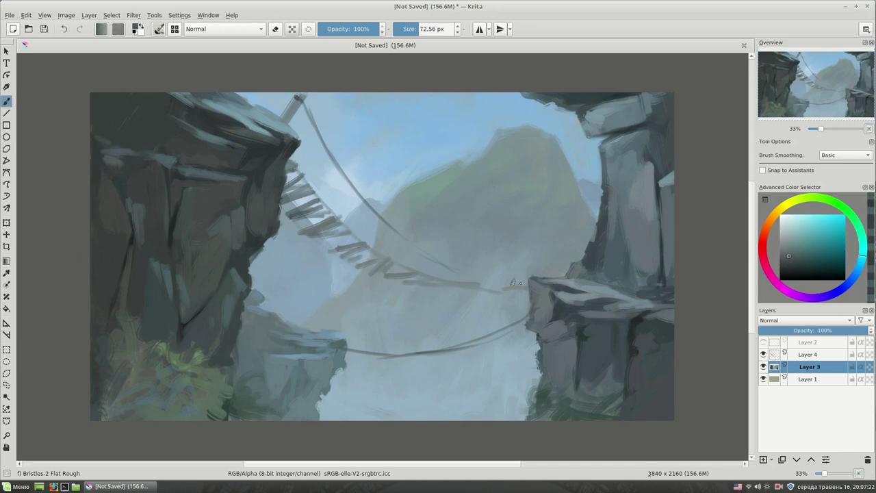
pyautogui.keyDown('ctrl'); pyautogui.click(211, 120); pyautogui.keyUp('ctrl')
pyautogui.keyDown('ctrl'); pyautogui.click(146, 114); pyautogui.keyUp('ctrl')
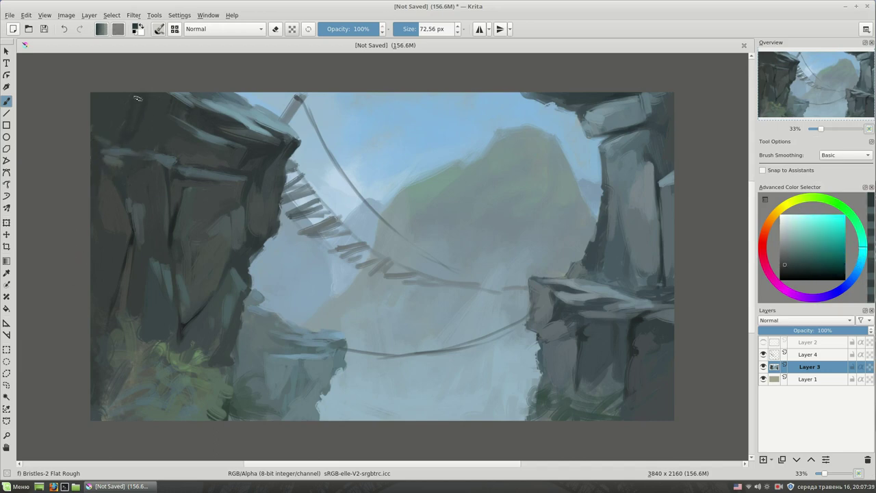
pyautogui.moveTo(288, 288); pyautogui.dragTo(304, 276)
pyautogui.keyDown('ctrl'); pyautogui.click(244, 308); pyautogui.keyUp('ctrl')
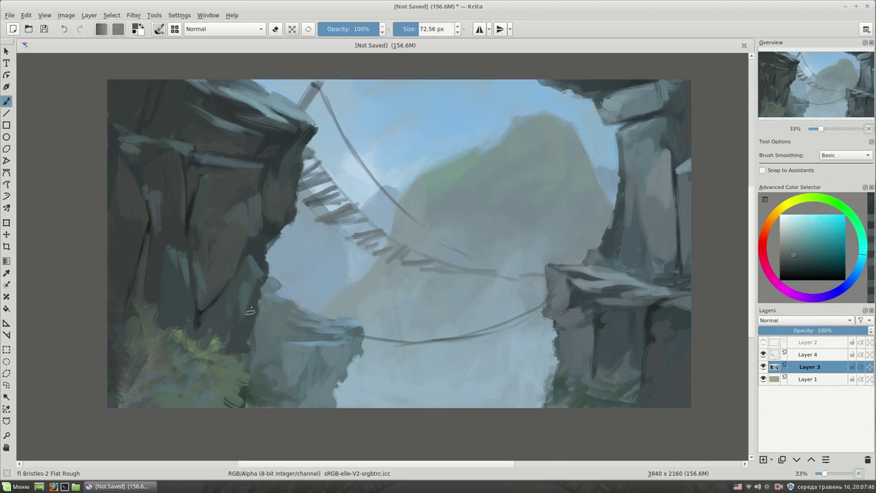
# Band the upper-left cliff top with pale blue-grey highlights, then select Layer 4
pyautogui.moveTo(247, 351); pyautogui.dragTo(259, 346)
pyautogui.keyDown('ctrl'); pyautogui.click(298, 291); pyautogui.keyUp('ctrl')
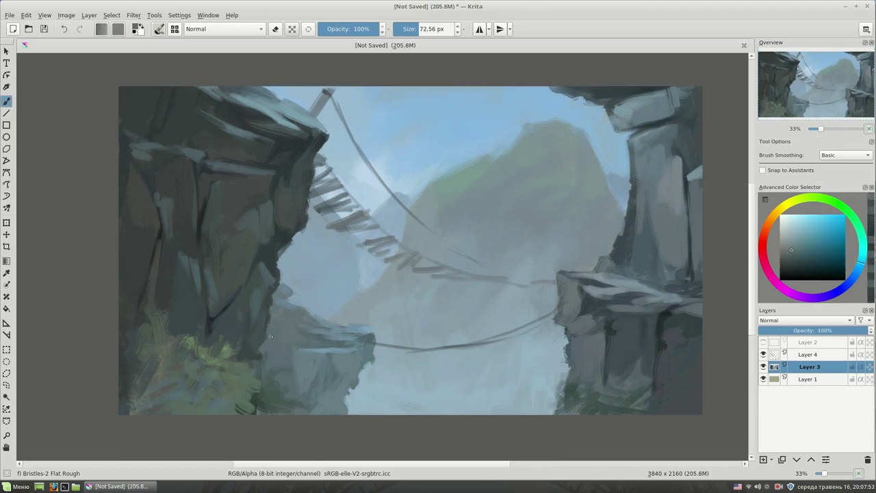
pyautogui.moveTo(368, 197); pyautogui.dragTo(364, 199)
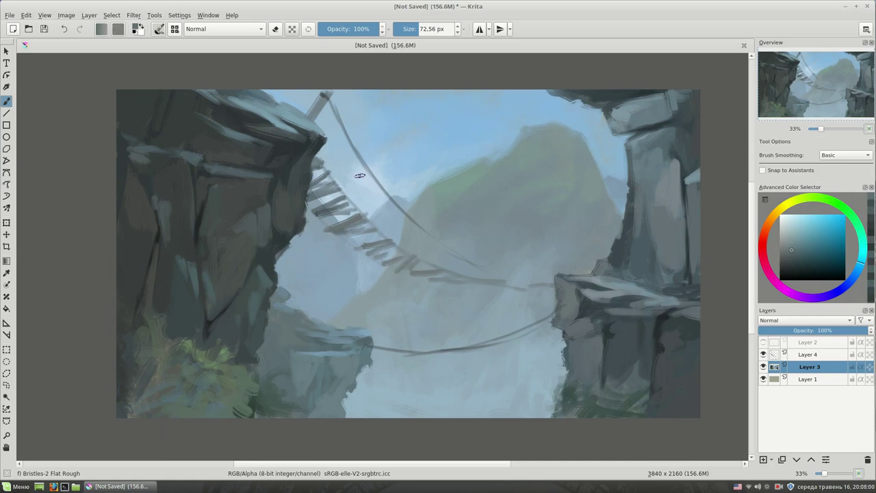
pyautogui.press('[')
pyautogui.press('[')
pyautogui.press('[')
pyautogui.keyDown('ctrl'); pyautogui.click(278, 123); pyautogui.keyUp('ctrl')
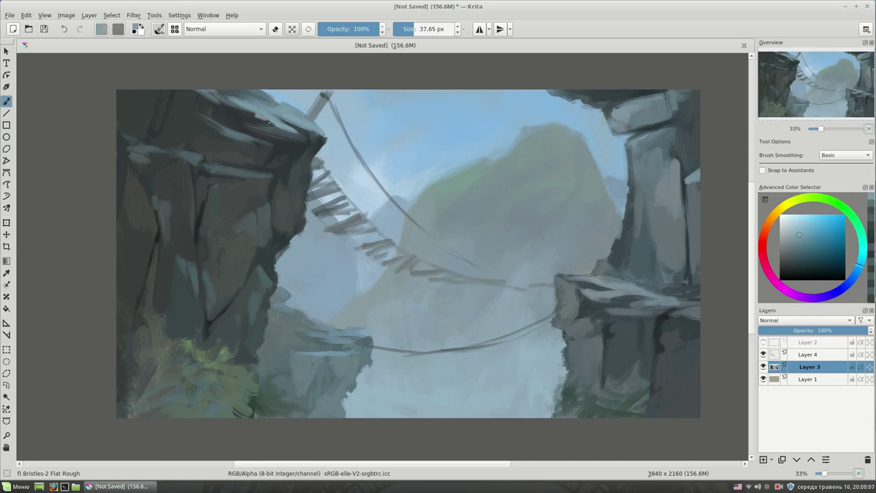
pyautogui.moveTo(261, 142); pyautogui.dragTo(270, 144)
pyautogui.keyDown('ctrl'); pyautogui.click(247, 142); pyautogui.keyUp('ctrl')
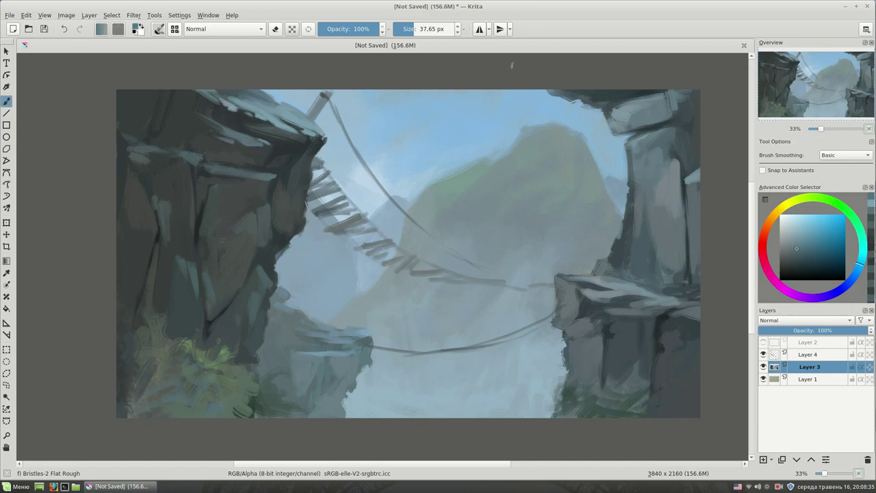
pyautogui.moveTo(129, 151); pyautogui.dragTo(190, 163)
pyautogui.click(811, 355)
# Erase the old bridge planks with Eraser Small and repaint them with Bristles-2 Flat Rough
pyautogui.rightClick(398, 161)
pyautogui.click(356, 117)
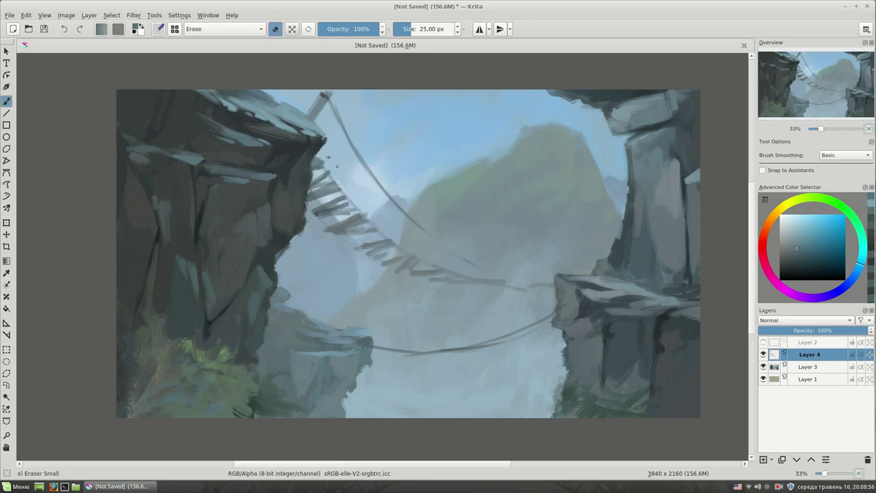
pyautogui.moveTo(320, 175)
pyautogui.mouseDown()
pyautogui.moveTo(366, 237)
pyautogui.moveTo(457, 280)
pyautogui.mouseUp()
pyautogui.rightClick(444, 168)
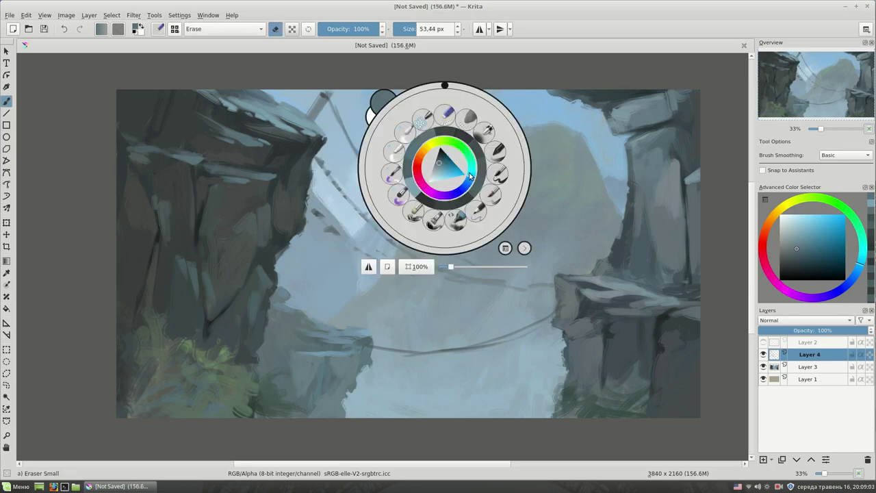
pyautogui.click(433, 221)
pyautogui.moveTo(308, 186); pyautogui.dragTo(455, 277)
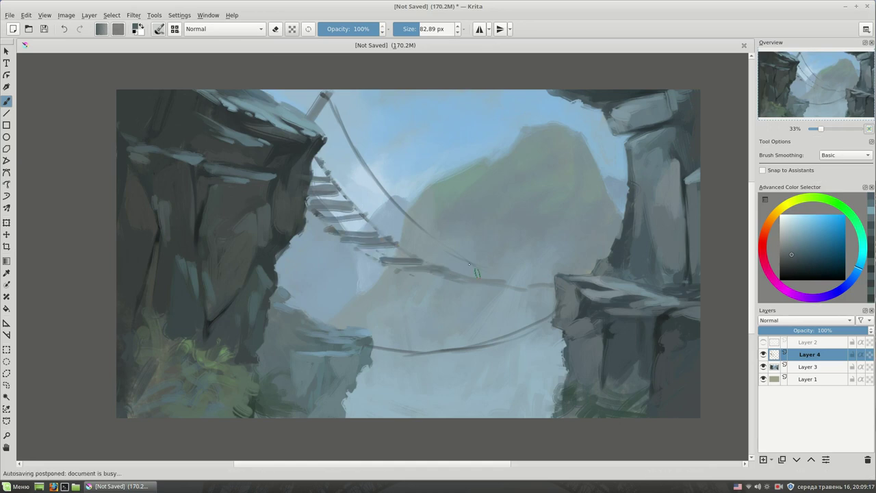
# Erase the rope end and part of the lower rope, then paint a new lower rope from the right cliff
pyautogui.rightClick(376, 152)
pyautogui.click(376, 96)
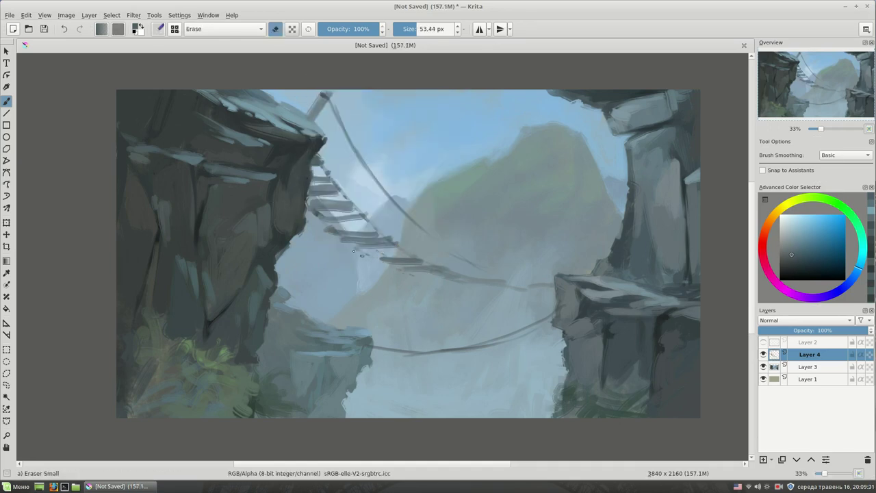
pyautogui.moveTo(557, 306); pyautogui.dragTo(561, 318)
pyautogui.moveTo(476, 359); pyautogui.dragTo(432, 352)
pyautogui.rightClick(520, 219)
pyautogui.click(479, 256)
pyautogui.moveTo(548, 286); pyautogui.dragTo(412, 333)
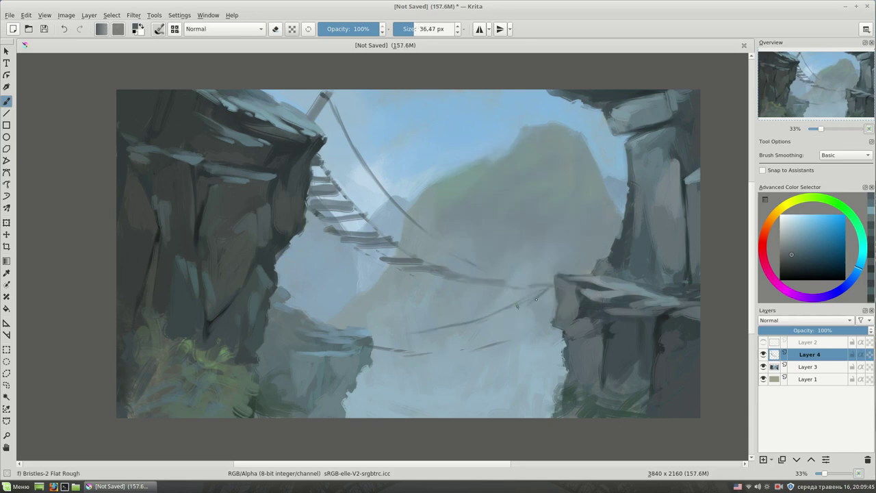
pyautogui.moveTo(552, 288); pyautogui.dragTo(518, 304)
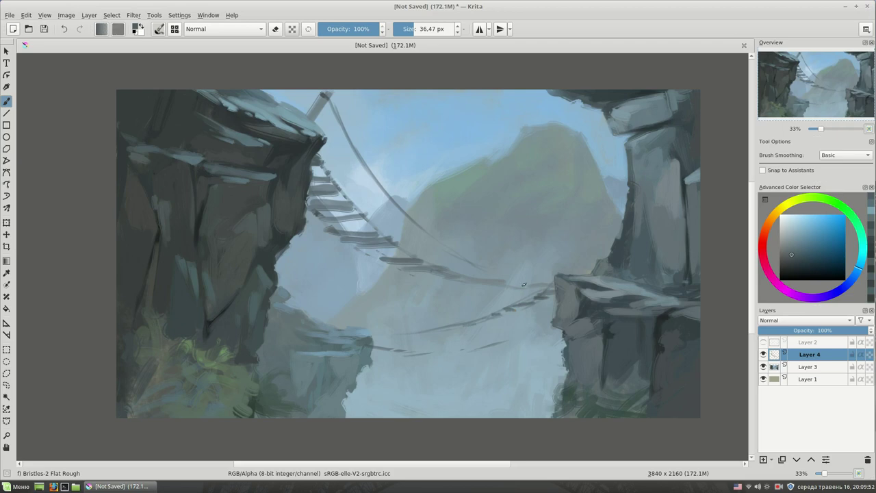
# Erase more of the lower rope, then return to Layer 3 with the flat brush and a lighter grey-blue
pyautogui.rightClick(524, 284)
pyautogui.click(503, 305)
pyautogui.moveTo(370, 348); pyautogui.dragTo(431, 354)
pyautogui.rightClick(493, 193)
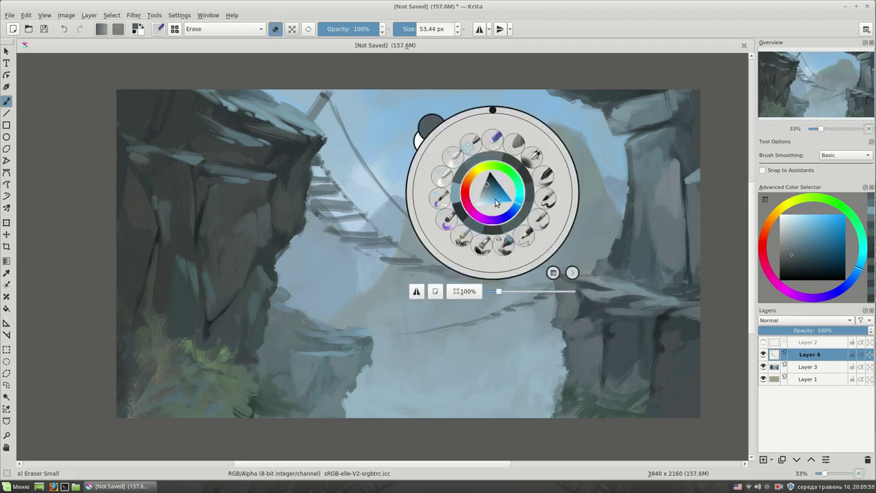
pyautogui.click(472, 137)
pyautogui.press('pagedown')
pyautogui.moveTo(504, 185)
pyautogui.mouseDown()
pyautogui.moveTo(472, 182)
pyautogui.moveTo(500, 184)
pyautogui.mouseUp()
pyautogui.keyDown('ctrl'); pyautogui.click(460, 181); pyautogui.keyUp('ctrl')
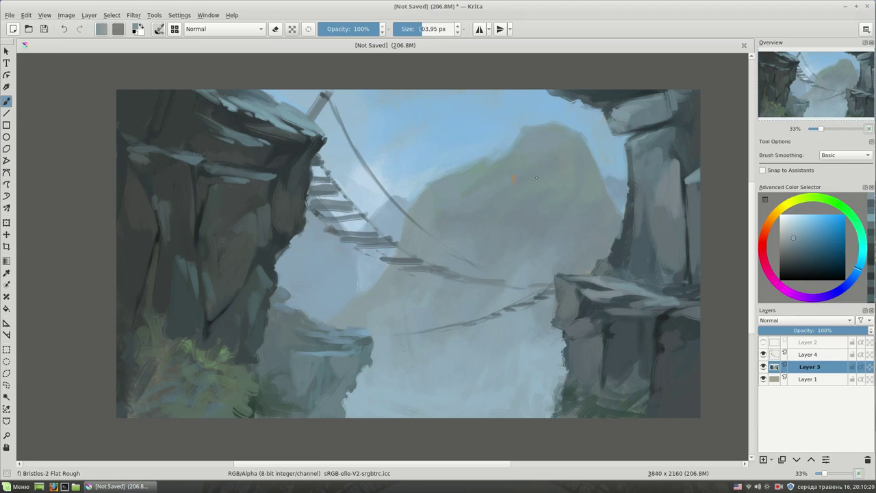
# Sample the light sky blue and greyer mist blues from the painting, and halve the brush size
pyautogui.keyDown('ctrl'); pyautogui.click(513, 134); pyautogui.keyUp('ctrl')
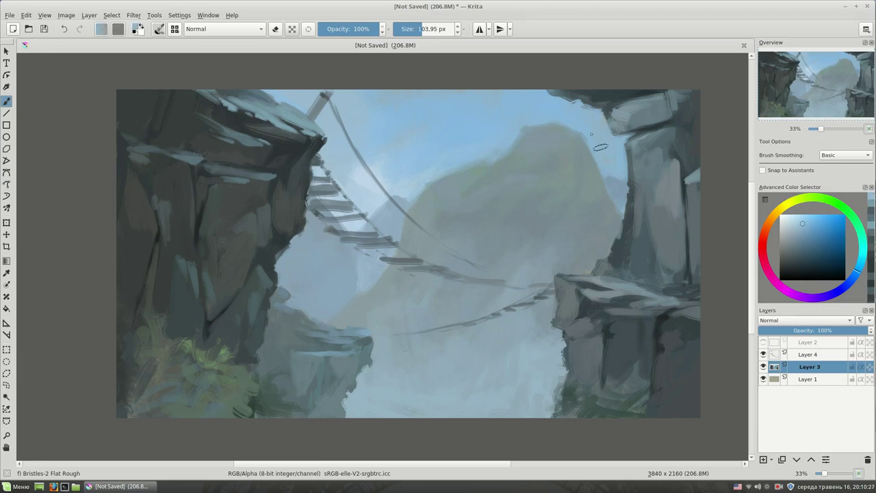
pyautogui.keyDown('ctrl'); pyautogui.click(448, 298); pyautogui.keyUp('ctrl')
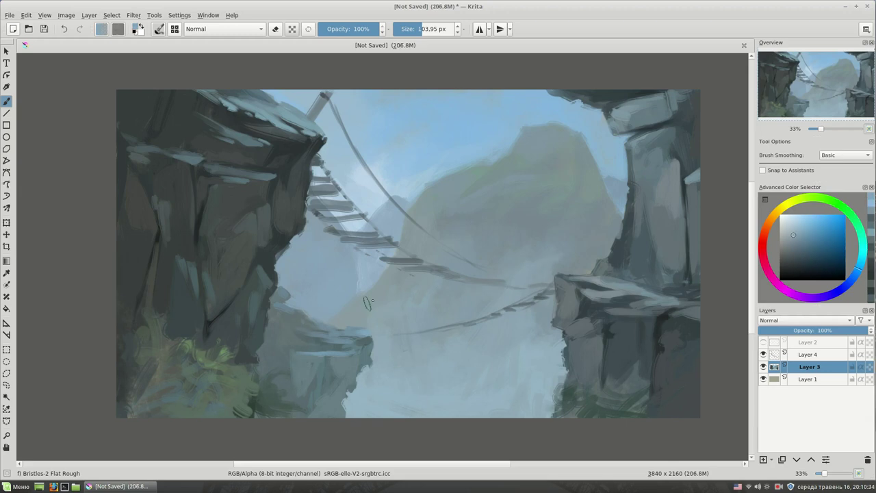
pyautogui.keyDown('ctrl'); pyautogui.click(551, 352); pyautogui.keyUp('ctrl')
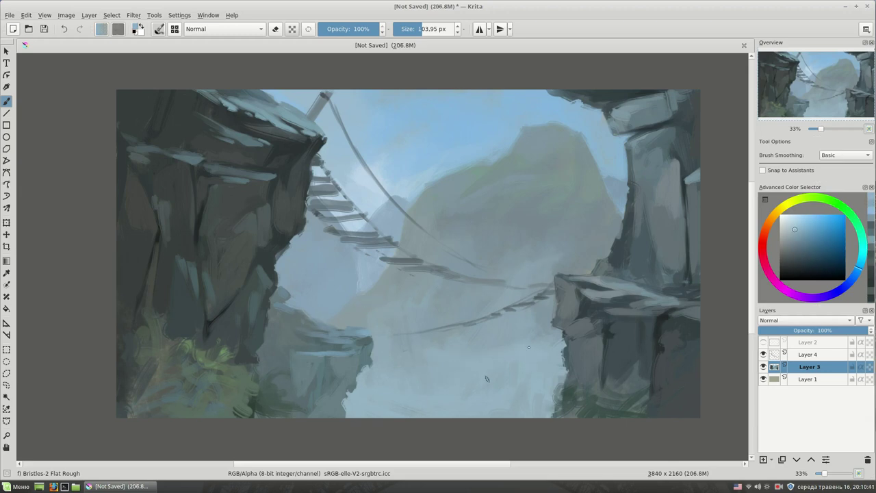
pyautogui.keyDown('ctrl'); pyautogui.click(503, 341); pyautogui.keyUp('ctrl')
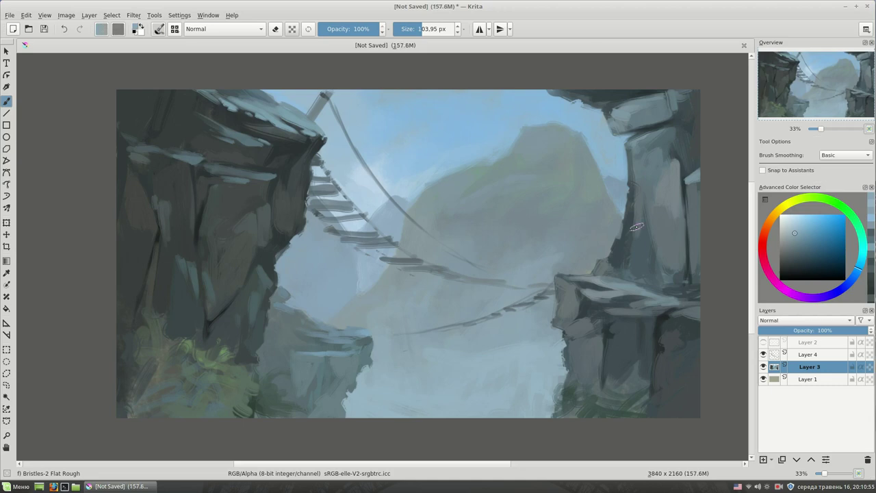
pyautogui.press('[')
# Try olive and blue-grey shades, painting blue-grey and darker strokes at the lower-left foliage's edge
pyautogui.keyDown('ctrl'); pyautogui.click(239, 362); pyautogui.keyUp('ctrl')
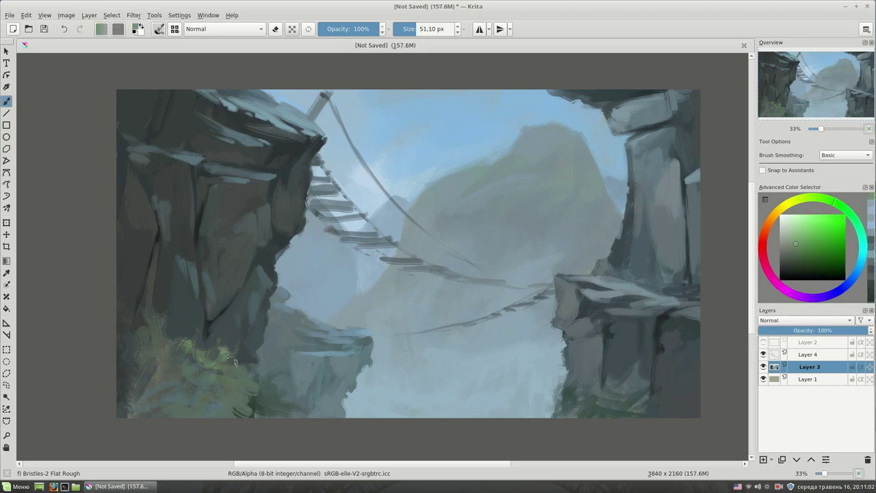
pyautogui.press(']')
pyautogui.keyDown('ctrl'); pyautogui.click(267, 370); pyautogui.keyUp('ctrl')
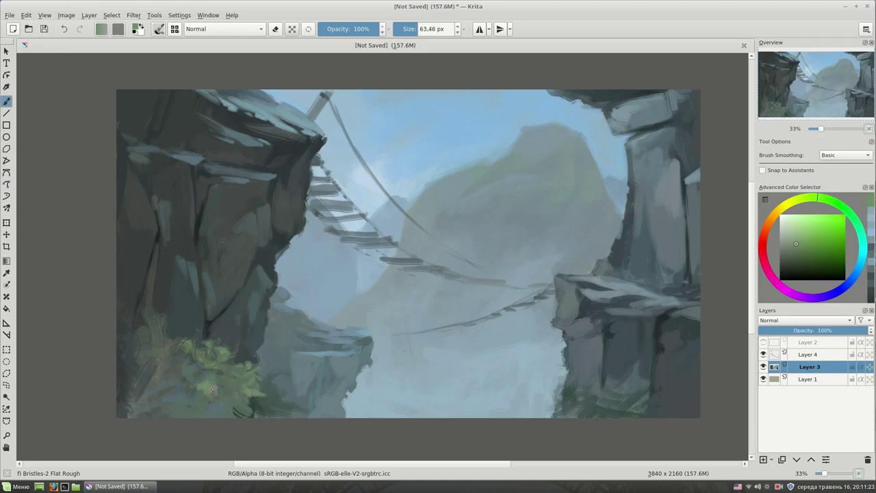
pyautogui.keyDown('ctrl'); pyautogui.click(266, 390); pyautogui.keyUp('ctrl')
pyautogui.keyDown('ctrl'); pyautogui.click(217, 401); pyautogui.keyUp('ctrl')
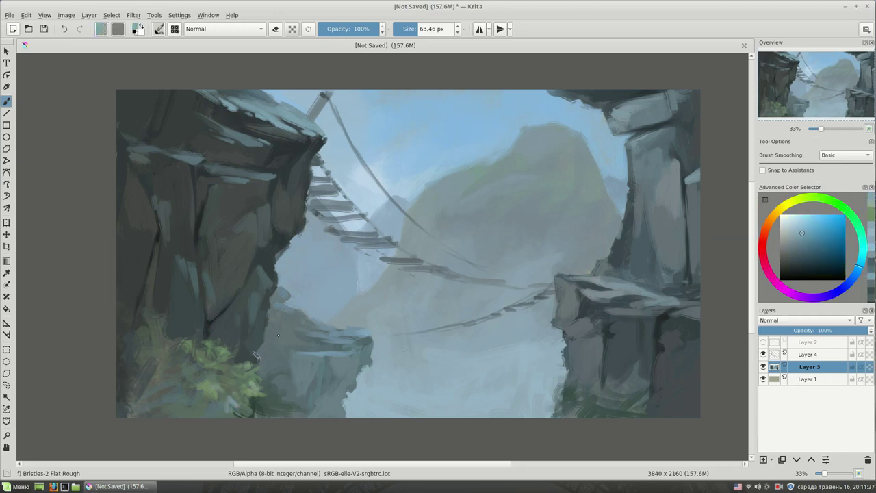
pyautogui.click(806, 203)
pyautogui.keyDown('ctrl'); pyautogui.click(243, 358); pyautogui.keyUp('ctrl')
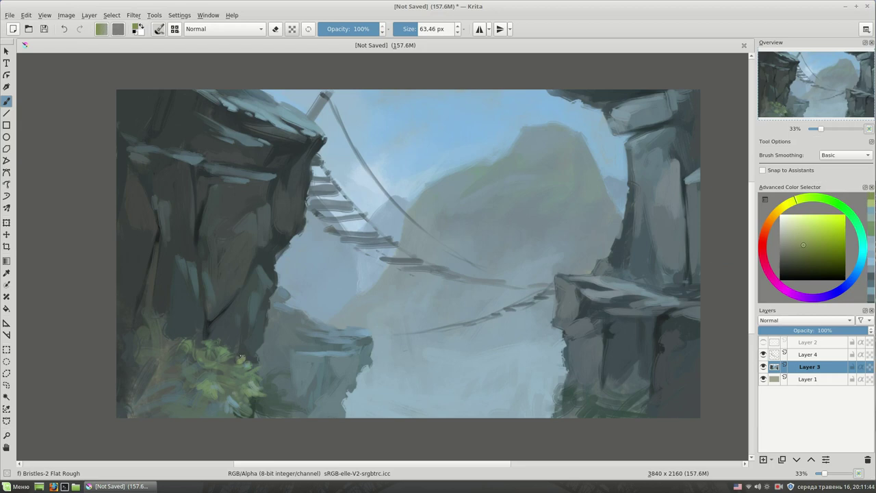
pyautogui.keyDown('ctrl'); pyautogui.click(281, 357); pyautogui.keyUp('ctrl')
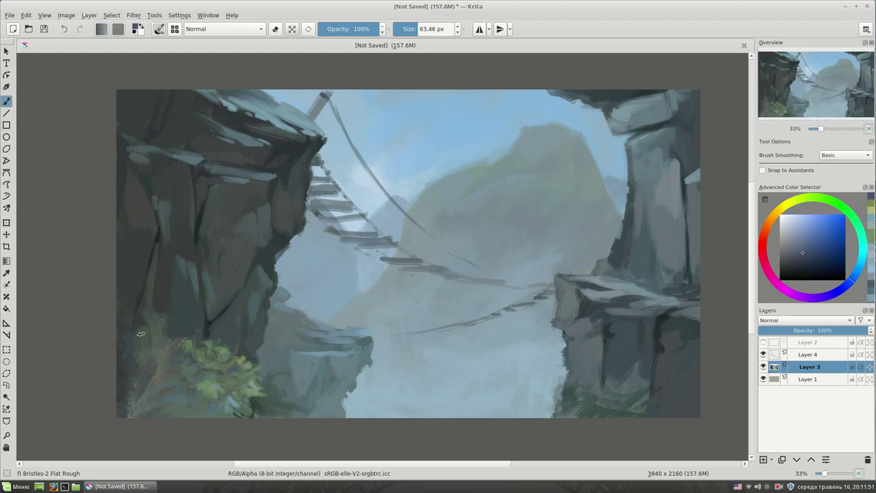
pyautogui.moveTo(203, 402); pyautogui.dragTo(227, 396)
pyautogui.keyDown('ctrl'); pyautogui.click(250, 396); pyautogui.keyUp('ctrl')
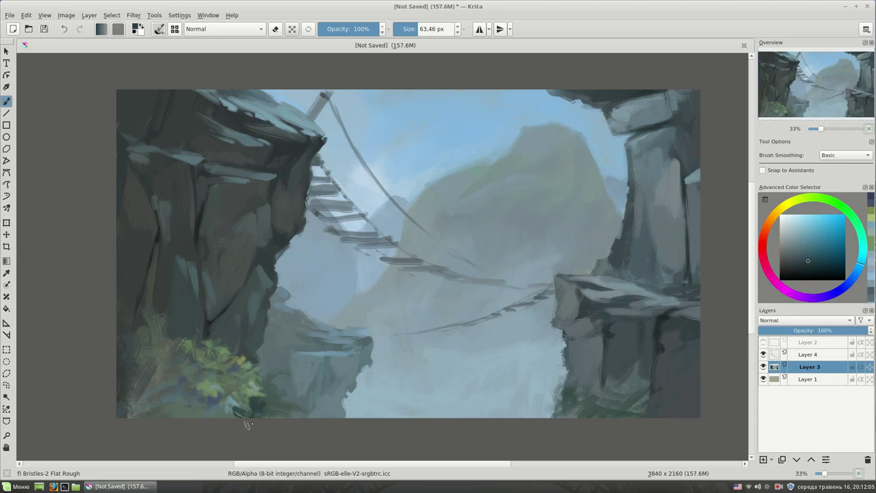
pyautogui.moveTo(159, 384); pyautogui.dragTo(136, 370)
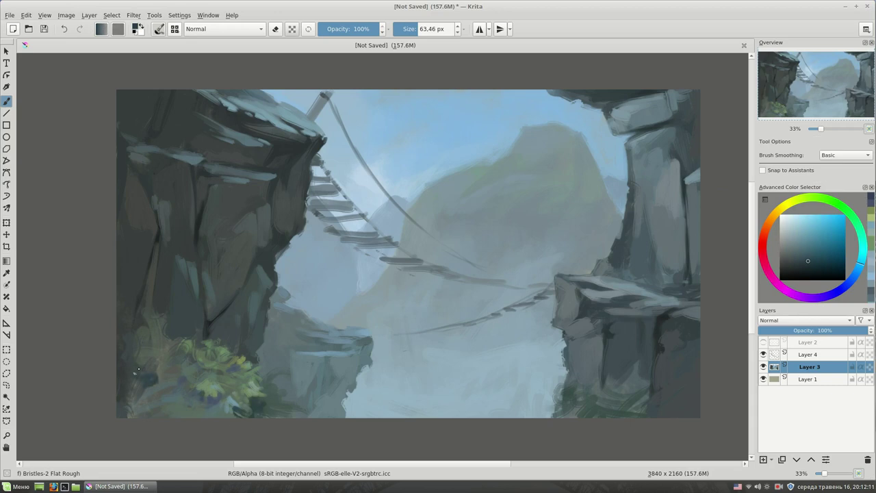
# Paint dark teal-green strokes and small leaf dabs into the lower-left foliage
pyautogui.keyDown('ctrl'); pyautogui.click(192, 368); pyautogui.keyUp('ctrl')
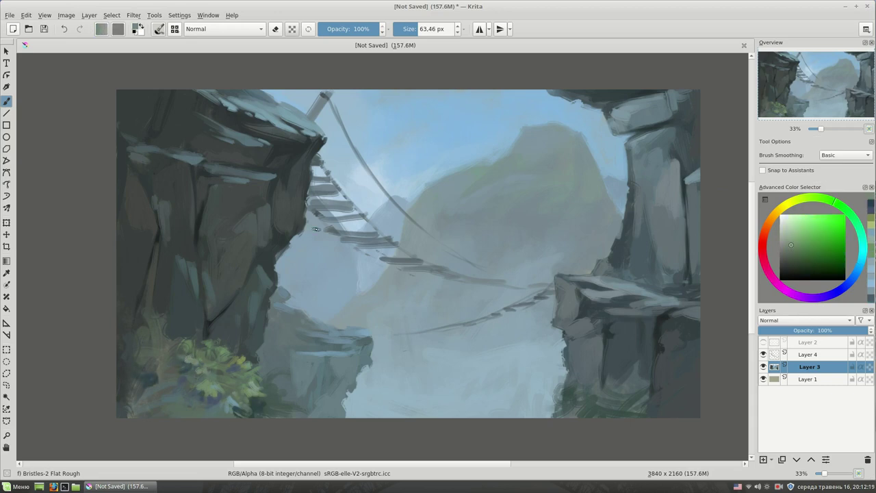
pyautogui.keyDown('ctrl'); pyautogui.click(213, 375); pyautogui.keyUp('ctrl')
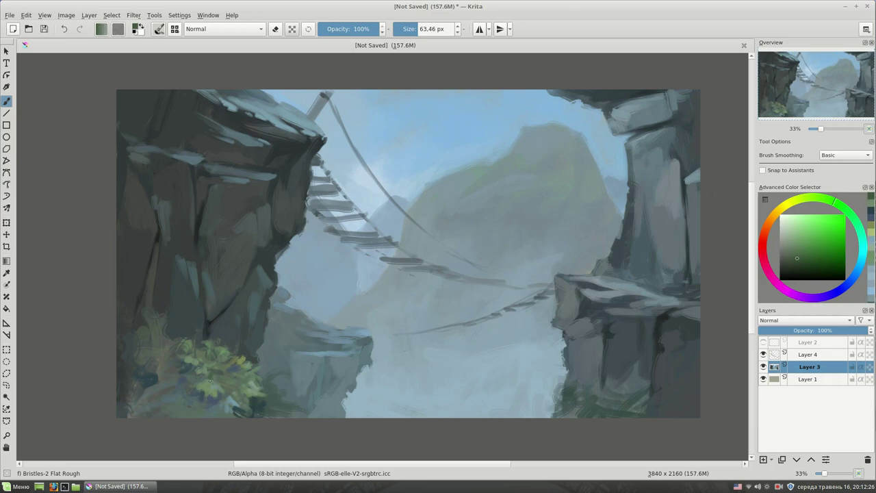
pyautogui.moveTo(166, 399); pyautogui.dragTo(157, 352)
pyautogui.keyDown('ctrl'); pyautogui.click(180, 321); pyautogui.keyUp('ctrl')
pyautogui.moveTo(137, 312)
pyautogui.mouseDown()
pyautogui.moveTo(160, 363)
pyautogui.moveTo(154, 347)
pyautogui.moveTo(178, 360)
pyautogui.mouseUp()
pyautogui.keyDown('ctrl'); pyautogui.click(152, 293); pyautogui.keyUp('ctrl')
pyautogui.keyDown('ctrl'); pyautogui.click(179, 336); pyautogui.keyUp('ctrl')
pyautogui.keyDown('ctrl'); pyautogui.click(164, 296); pyautogui.keyUp('ctrl')
pyautogui.moveTo(169, 301); pyautogui.dragTo(176, 342)
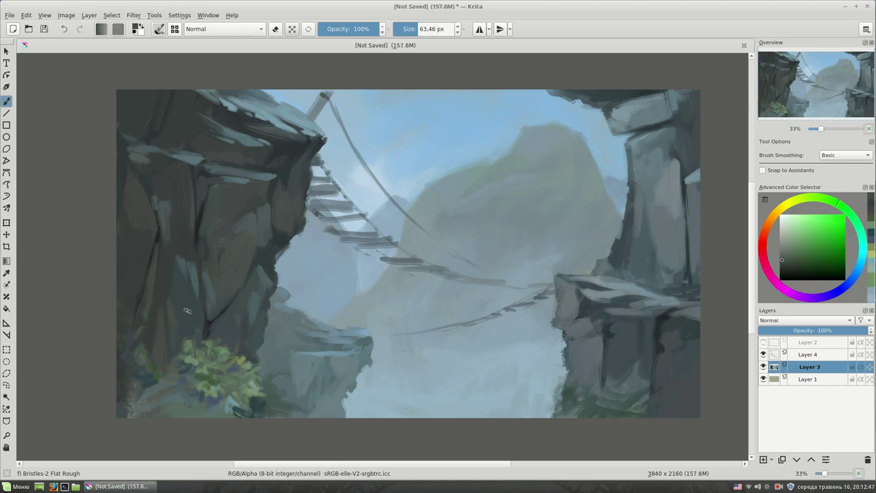
# Dab darker greens at the cliff edge and the lower-left bush, adjusting shade with K and L
pyautogui.keyDown('ctrl'); pyautogui.click(212, 392); pyautogui.keyUp('ctrl')
pyautogui.keyDown('ctrl'); pyautogui.click(250, 352); pyautogui.keyUp('ctrl')
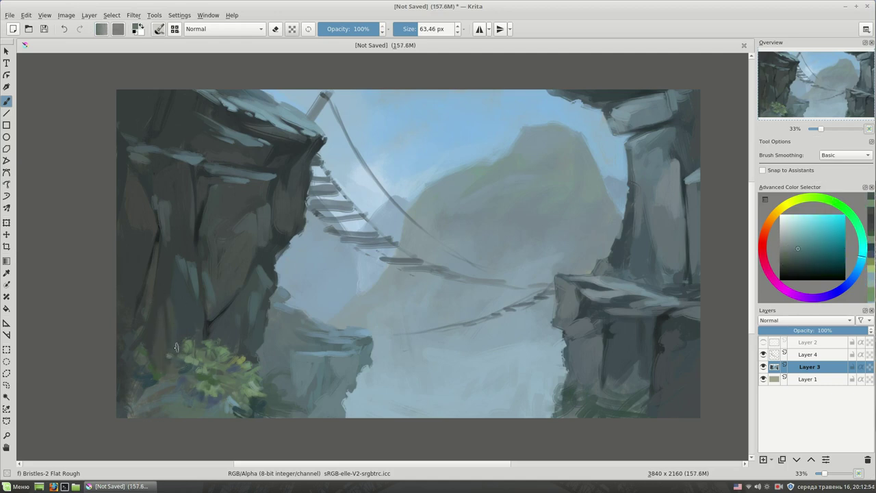
pyautogui.keyDown('ctrl'); pyautogui.click(237, 356); pyautogui.keyUp('ctrl')
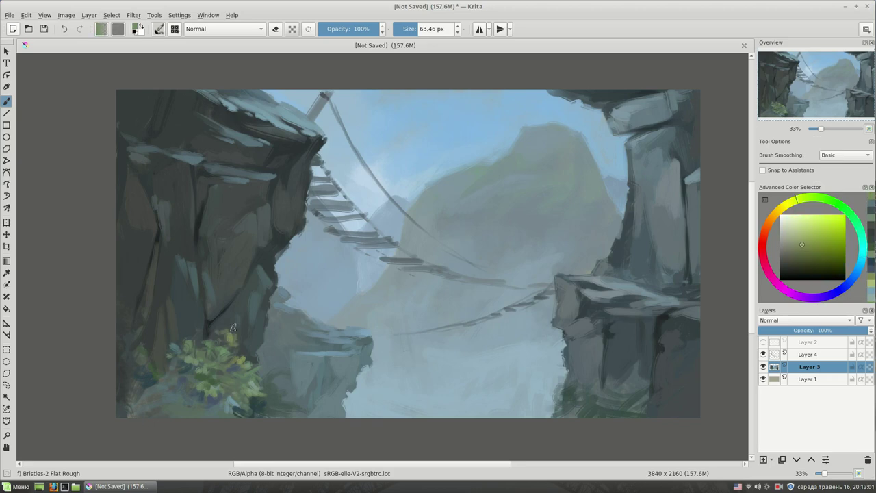
pyautogui.click(812, 199)
pyautogui.click(813, 257)
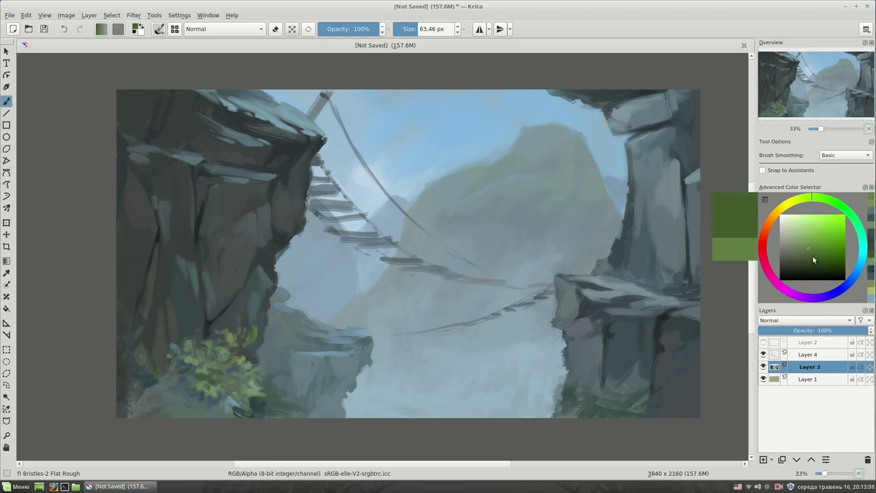
pyautogui.moveTo(262, 323); pyautogui.dragTo(258, 315)
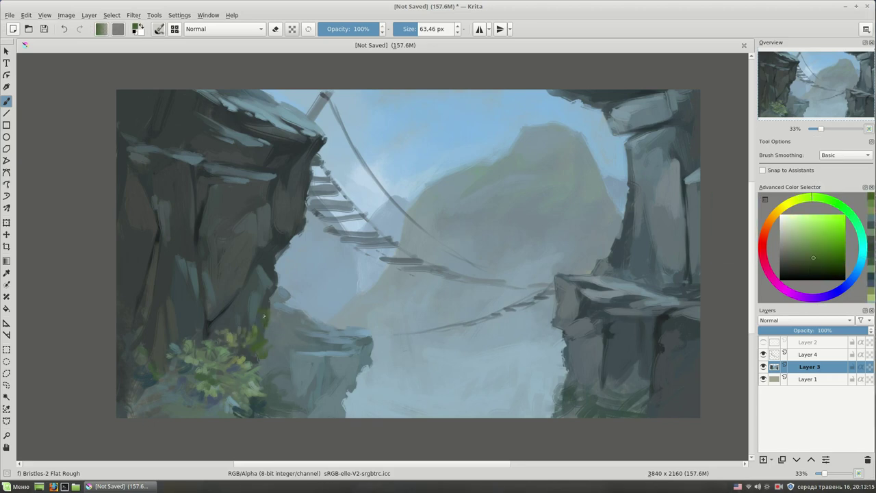
pyautogui.press('k')
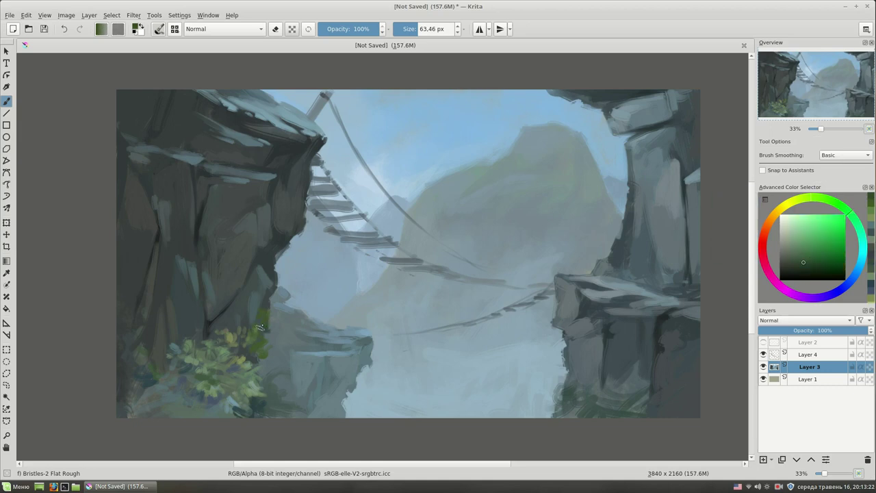
pyautogui.press('l')
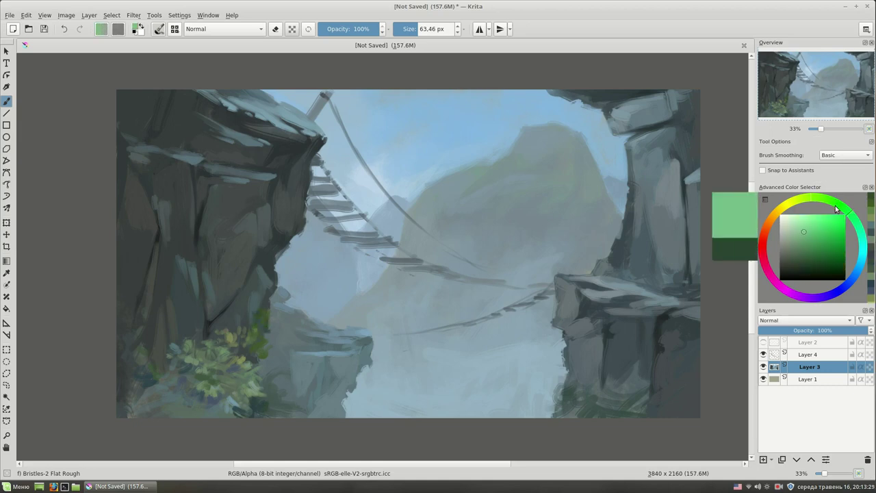
pyautogui.press('k')
pyautogui.moveTo(265, 409); pyautogui.dragTo(260, 399)
# Enlarge the brush to about 83 px and paint dark and lighter green strokes at the bottom-left
pyautogui.press('l')
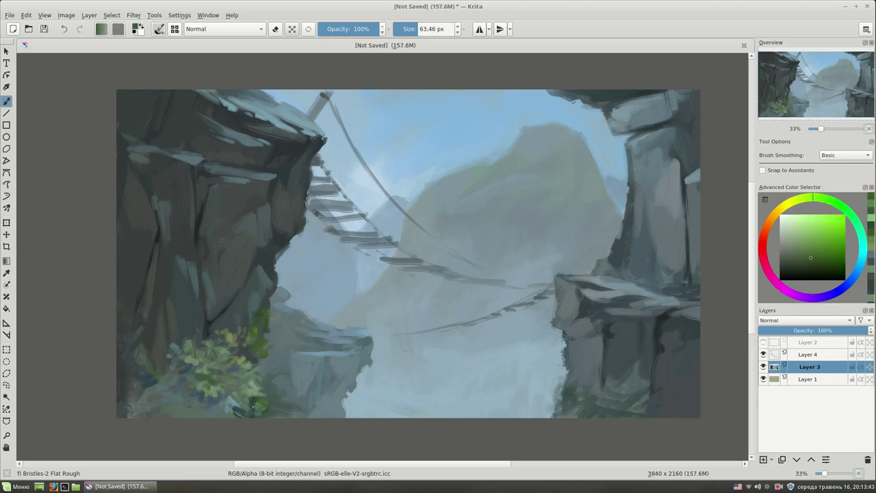
pyautogui.press('l')
pyautogui.press('l')
pyautogui.press(']')
pyautogui.keyDown('ctrl'); pyautogui.click(227, 406); pyautogui.keyUp('ctrl')
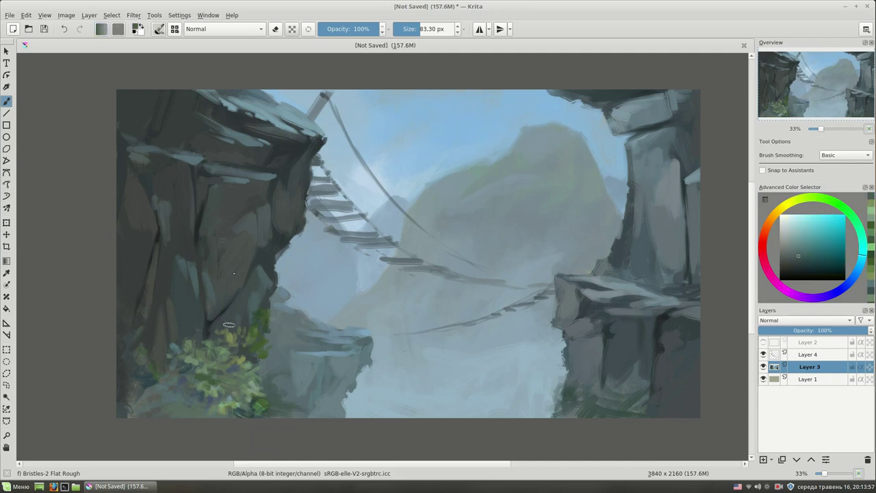
pyautogui.click(843, 216)
pyautogui.moveTo(179, 410); pyautogui.dragTo(140, 409)
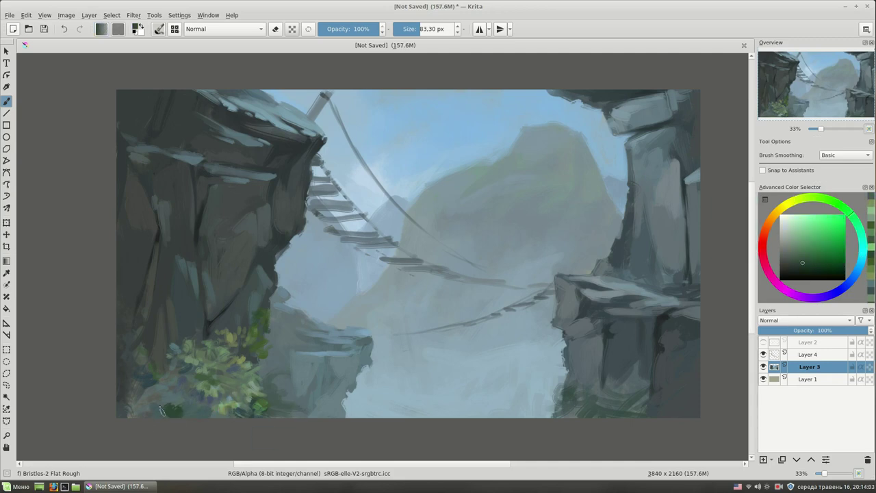
pyautogui.keyDown('ctrl'); pyautogui.click(199, 334); pyautogui.keyUp('ctrl')
pyautogui.moveTo(183, 340); pyautogui.dragTo(186, 316)
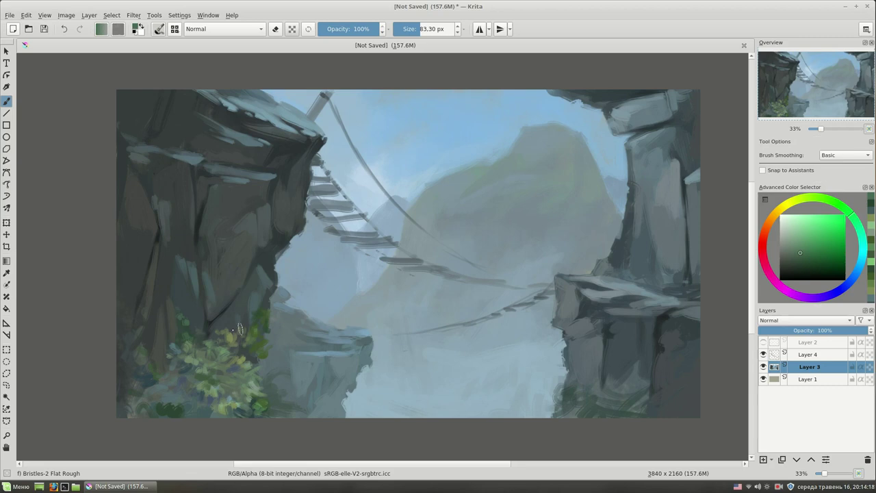
# Lay light greyish-green strokes over the lower-left foliage and start yellow-green foliage at the right rocks' base
pyautogui.keyDown('ctrl'); pyautogui.click(171, 397); pyautogui.keyUp('ctrl')
pyautogui.moveTo(182, 404); pyautogui.dragTo(130, 378)
pyautogui.moveTo(195, 411); pyautogui.dragTo(120, 406)
pyautogui.click(780, 204)
pyautogui.moveTo(154, 378)
pyautogui.mouseDown()
pyautogui.moveTo(160, 358)
pyautogui.moveTo(140, 355)
pyautogui.moveTo(127, 372)
pyautogui.mouseUp()
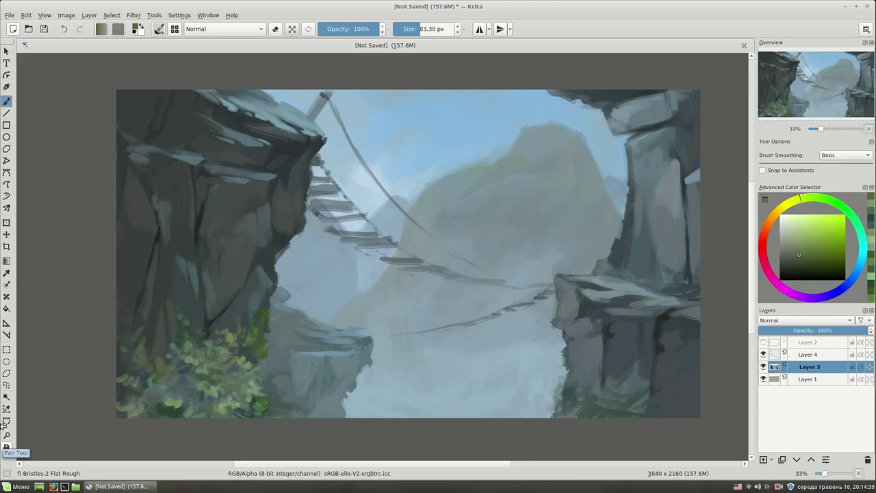
pyautogui.moveTo(551, 400)
pyautogui.mouseDown()
pyautogui.moveTo(539, 413)
pyautogui.moveTo(565, 393)
pyautogui.moveTo(571, 405)
pyautogui.moveTo(614, 382)
pyautogui.mouseUp()
pyautogui.keyDown('ctrl'); pyautogui.click(556, 389); pyautogui.keyUp('ctrl')
# Shade the right rock face with sampled blue-grey strokes, shrinking the brush to about 59 px
pyautogui.click(855, 274)
pyautogui.click(797, 256)
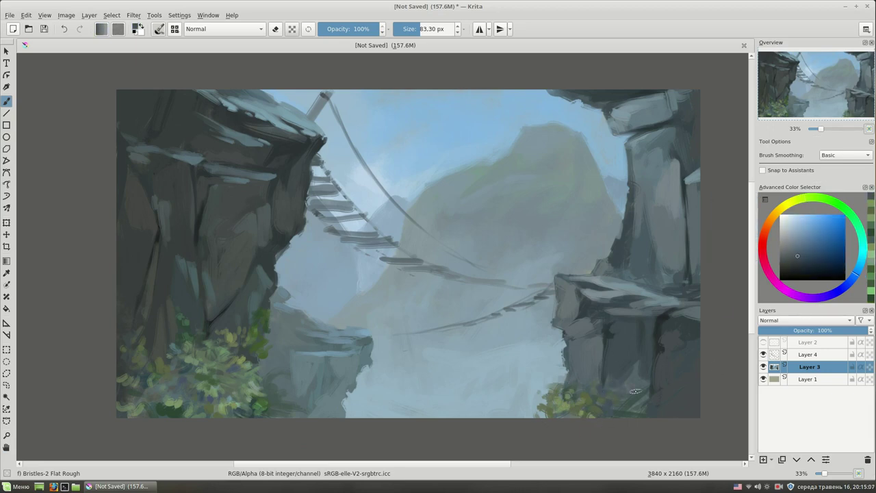
pyautogui.keyDown('ctrl'); pyautogui.click(637, 356); pyautogui.keyUp('ctrl')
pyautogui.moveTo(633, 361); pyautogui.dragTo(623, 390)
pyautogui.keyDown('ctrl'); pyautogui.click(657, 339); pyautogui.keyUp('ctrl')
pyautogui.moveTo(646, 343)
pyautogui.mouseDown()
pyautogui.moveTo(633, 388)
pyautogui.moveTo(609, 361)
pyautogui.moveTo(614, 327)
pyautogui.mouseUp()
pyautogui.press('[')
pyautogui.keyDown('ctrl'); pyautogui.click(657, 373); pyautogui.keyUp('ctrl')
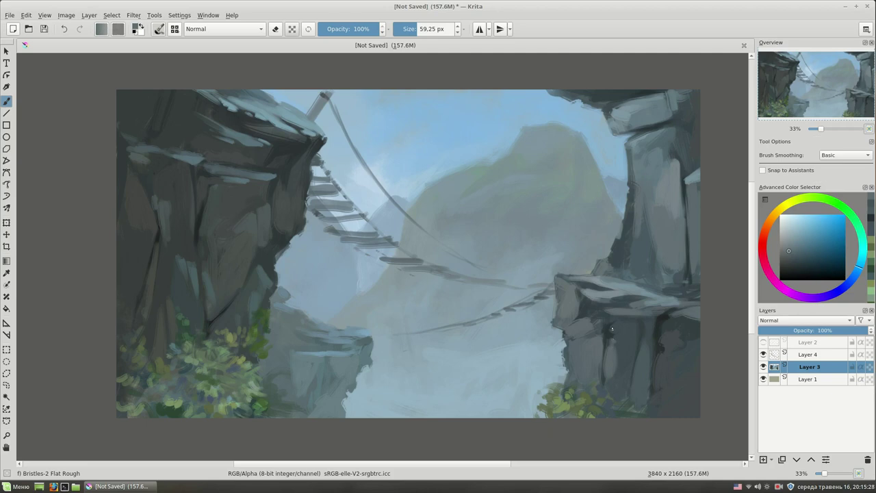
pyautogui.moveTo(700, 322); pyautogui.dragTo(701, 310)
pyautogui.keyDown('ctrl'); pyautogui.click(670, 374); pyautogui.keyUp('ctrl')
pyautogui.moveTo(616, 344); pyautogui.dragTo(619, 378)
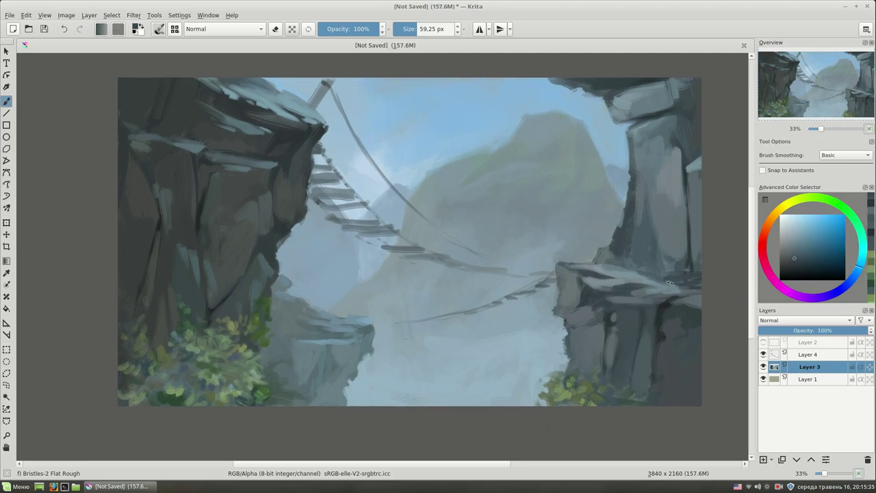
# Pick yellow-greens, set the brush to about 61 px, and add a small green stroke at the left cliff's edge
pyautogui.keyDown('ctrl'); pyautogui.click(605, 396); pyautogui.keyUp('ctrl')
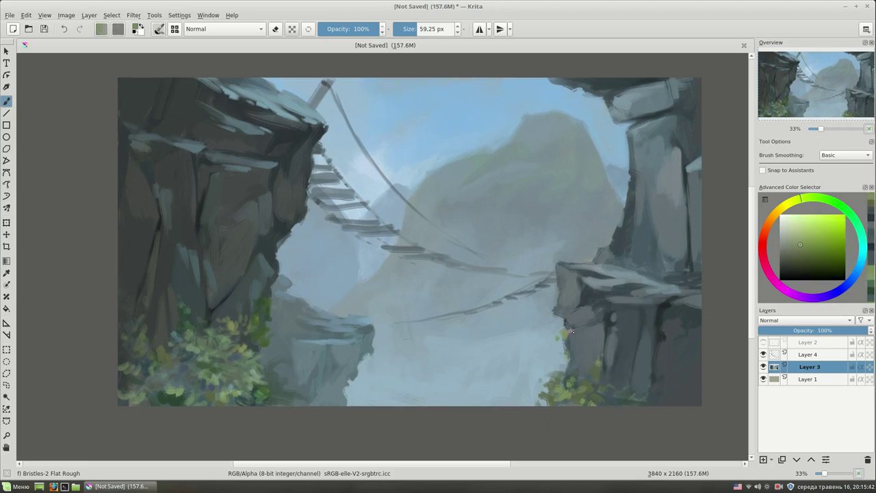
pyautogui.click(818, 198)
pyautogui.click(803, 237)
pyautogui.press('[')
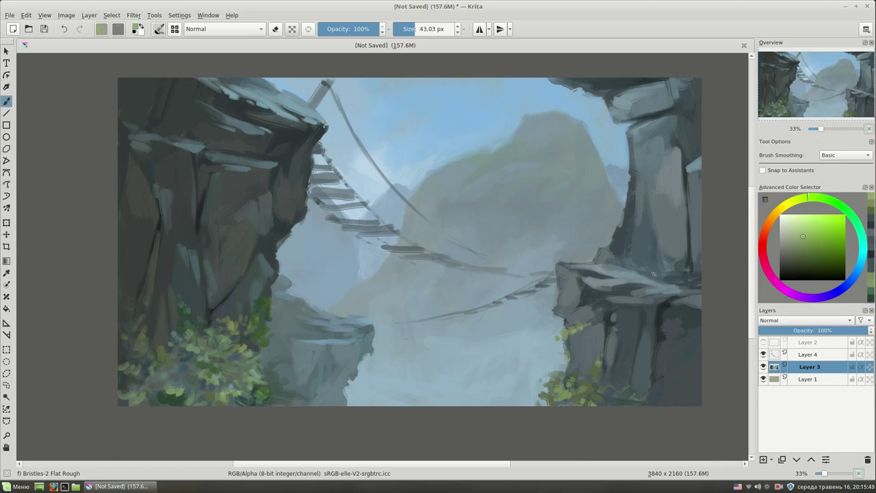
pyautogui.click(815, 250)
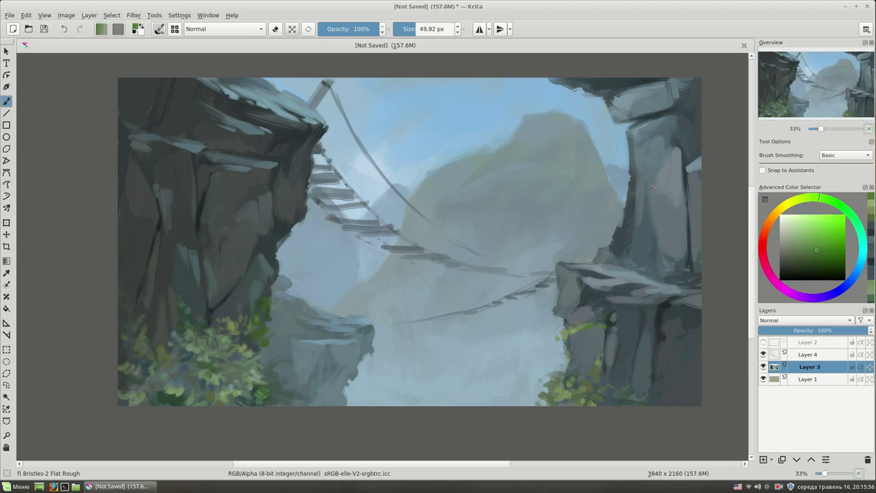
pyautogui.click(830, 201)
pyautogui.press(']')
pyautogui.moveTo(264, 247); pyautogui.dragTo(272, 261)
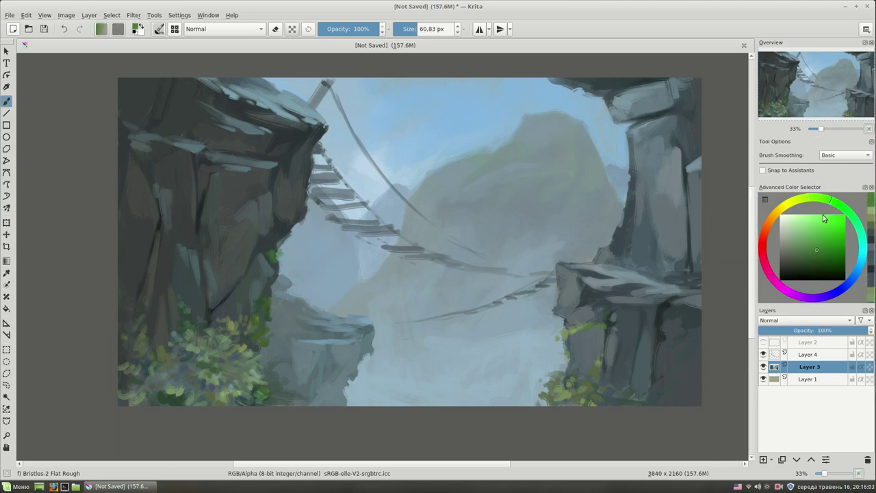
# Dab teal-green foliage on the left cliff edge with a brush of about 42 px
pyautogui.click(864, 236)
pyautogui.click(813, 255)
pyautogui.press('[')
pyautogui.press('[')
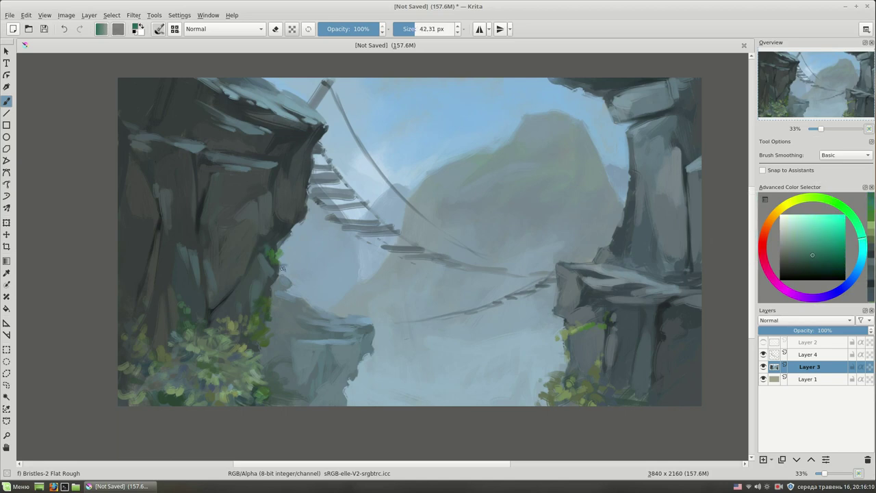
pyautogui.moveTo(260, 240); pyautogui.dragTo(262, 251)
# Paint dark green strokes into the lower-left foliage with a brush of about 60 px
pyautogui.click(802, 199)
pyautogui.click(807, 236)
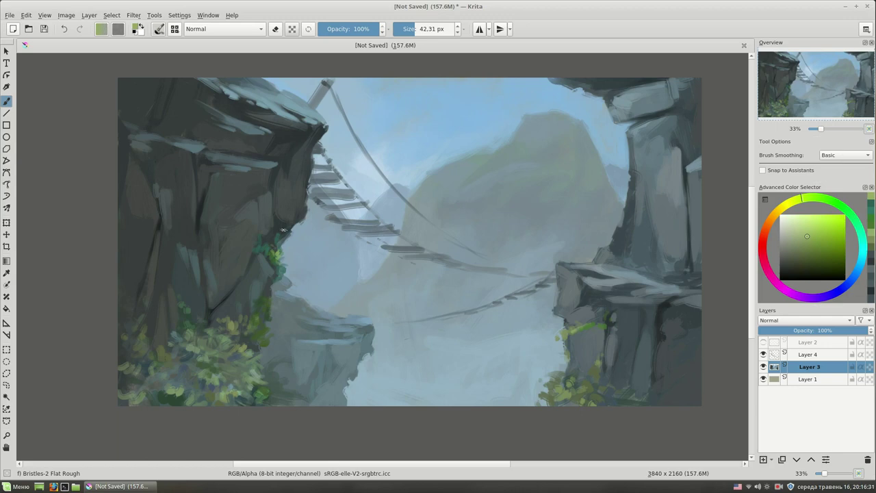
pyautogui.press(']')
pyautogui.press(']')
pyautogui.keyDown('ctrl'); pyautogui.click(214, 389); pyautogui.keyUp('ctrl')
pyautogui.moveTo(178, 368)
pyautogui.mouseDown()
pyautogui.moveTo(188, 383)
pyautogui.moveTo(223, 384)
pyautogui.moveTo(141, 388)
pyautogui.moveTo(168, 393)
pyautogui.moveTo(148, 397)
pyautogui.moveTo(159, 391)
pyautogui.mouseUp()
pyautogui.keyDown('ctrl'); pyautogui.click(154, 376); pyautogui.keyUp('ctrl')
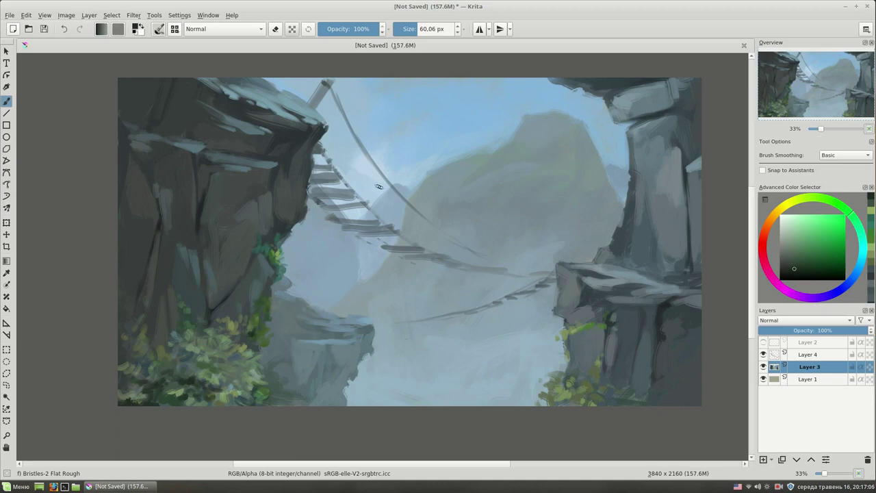
# Add lighter muted green strokes to the lower-left foliage and along the left cliff edge
pyautogui.keyDown('ctrl'); pyautogui.click(165, 348); pyautogui.keyUp('ctrl')
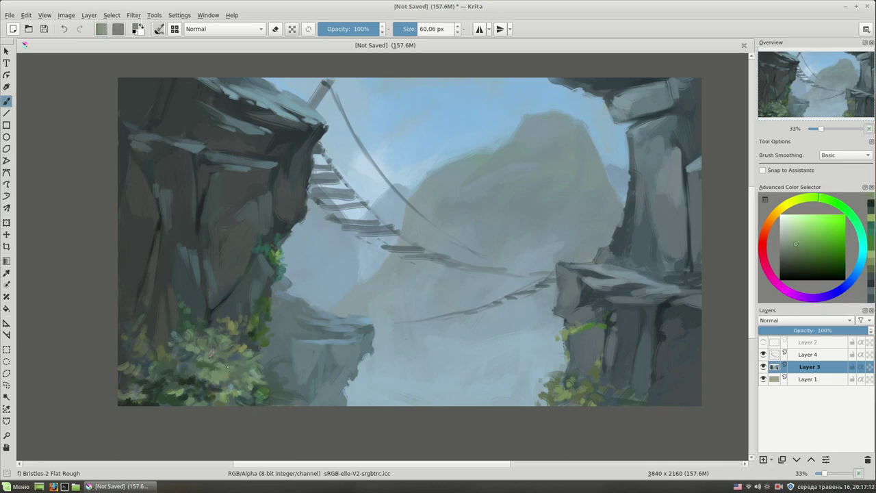
pyautogui.moveTo(219, 360)
pyautogui.mouseDown()
pyautogui.moveTo(198, 349)
pyautogui.moveTo(239, 345)
pyautogui.mouseUp()
pyautogui.moveTo(196, 391)
pyautogui.mouseDown()
pyautogui.moveTo(166, 384)
pyautogui.moveTo(200, 385)
pyautogui.mouseUp()
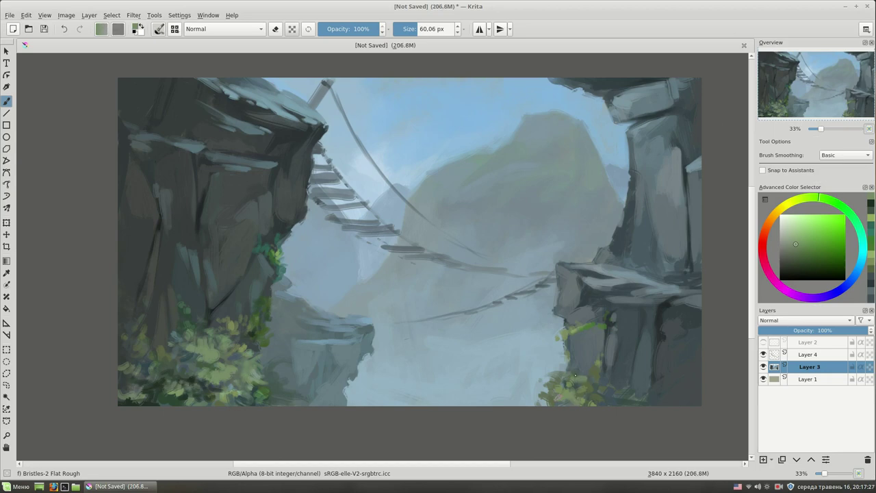
pyautogui.moveTo(269, 245); pyautogui.dragTo(282, 264)
pyautogui.keyDown('ctrl'); pyautogui.click(287, 280); pyautogui.keyUp('ctrl')
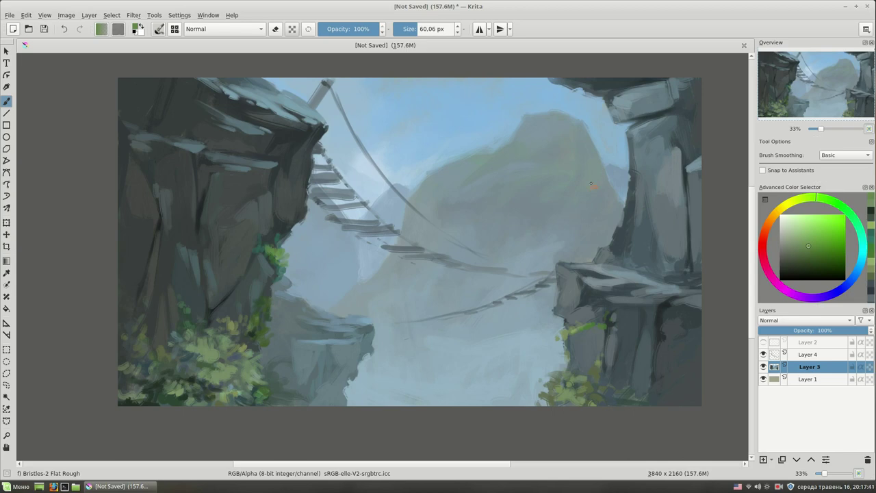
pyautogui.click(782, 350)
pyautogui.keyDown('ctrl'); pyautogui.click(409, 152); pyautogui.keyUp('ctrl')
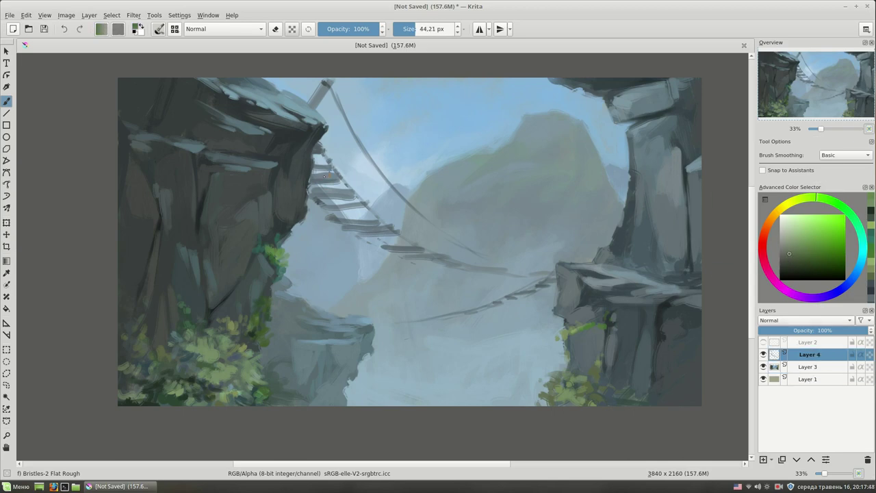
# Paint a darker blue stroke along an upper bridge plank with a brush of about 54 px
pyautogui.press('k')
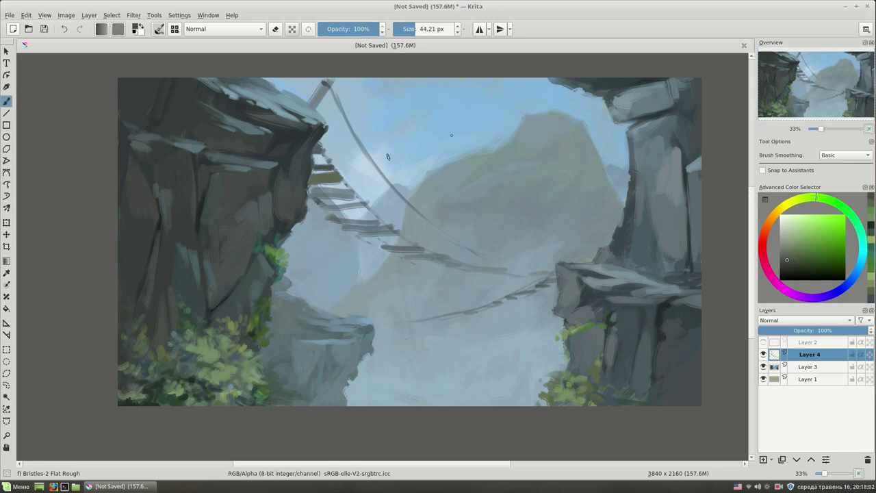
pyautogui.keyDown('ctrl'); pyautogui.click(387, 154); pyautogui.keyUp('ctrl')
pyautogui.keyDown('ctrl'); pyautogui.click(367, 172); pyautogui.keyUp('ctrl')
pyautogui.press(']')
pyautogui.moveTo(356, 194)
pyautogui.mouseDown()
pyautogui.moveTo(317, 192)
pyautogui.moveTo(368, 205)
pyautogui.mouseUp()
# Load a tan-orange plank colour, zoom the bridge to 50%, and shrink the brush to about 22 px
pyautogui.keyDown('ctrl'); pyautogui.click(429, 146); pyautogui.keyUp('ctrl')
pyautogui.press('[')
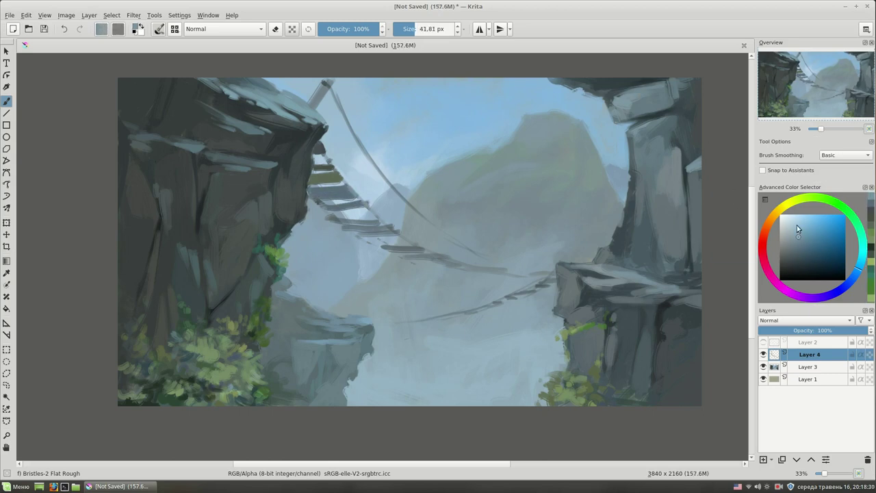
pyautogui.keyDown('ctrl'); pyautogui.click(327, 172); pyautogui.keyUp('ctrl')
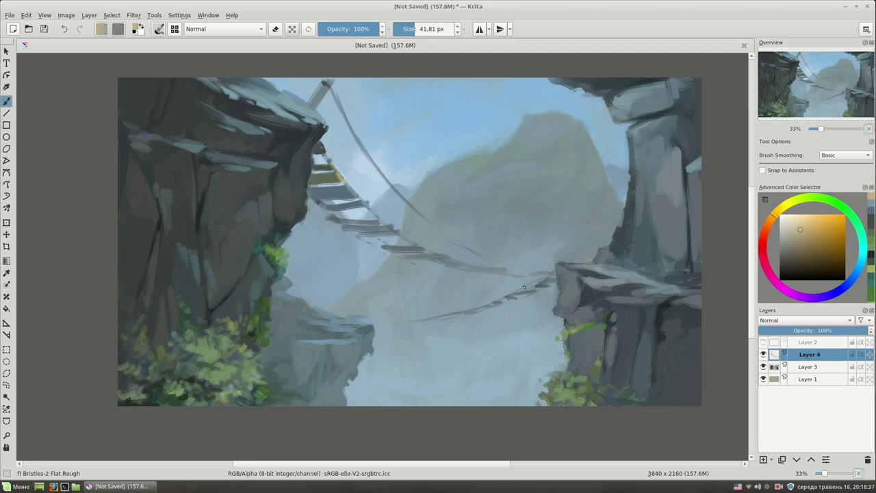
pyautogui.press('+')
pyautogui.press('[')
pyautogui.press('[')
# Sample dark grey-green and blue-grey tones from the painting
pyautogui.press('e')
pyautogui.keyDown('ctrl'); pyautogui.click(363, 244); pyautogui.keyUp('ctrl')
pyautogui.press('e')
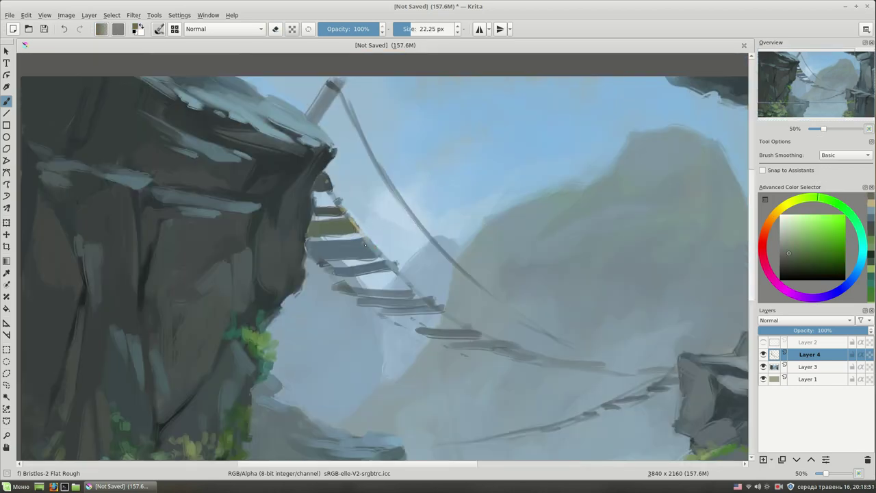
pyautogui.click(851, 267)
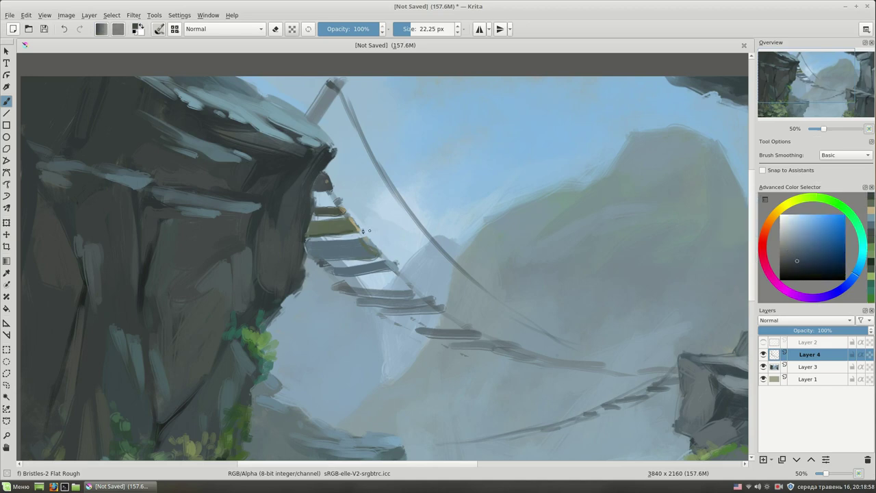
pyautogui.keyDown('ctrl'); pyautogui.click(424, 257); pyautogui.keyUp('ctrl')
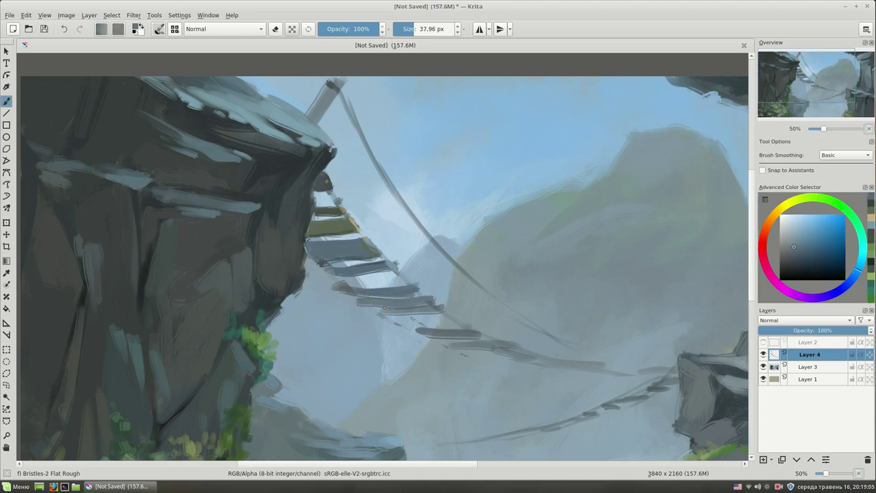
# Erase the stray stroke under the bridge
pyautogui.press(']')
pyautogui.press(']')
pyautogui.press('e')
pyautogui.press('[')
pyautogui.press('[')
pyautogui.press('[')
pyautogui.press('e')
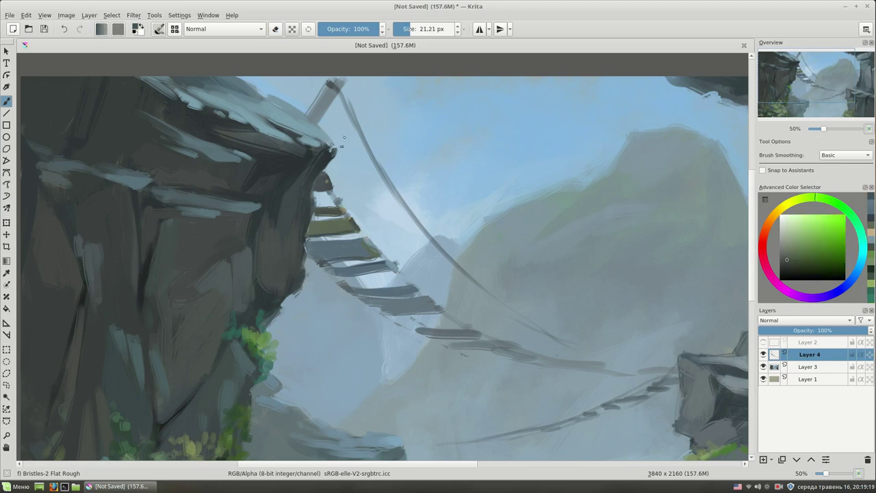
pyautogui.keyDown('ctrl'); pyautogui.click(450, 329); pyautogui.keyUp('ctrl')
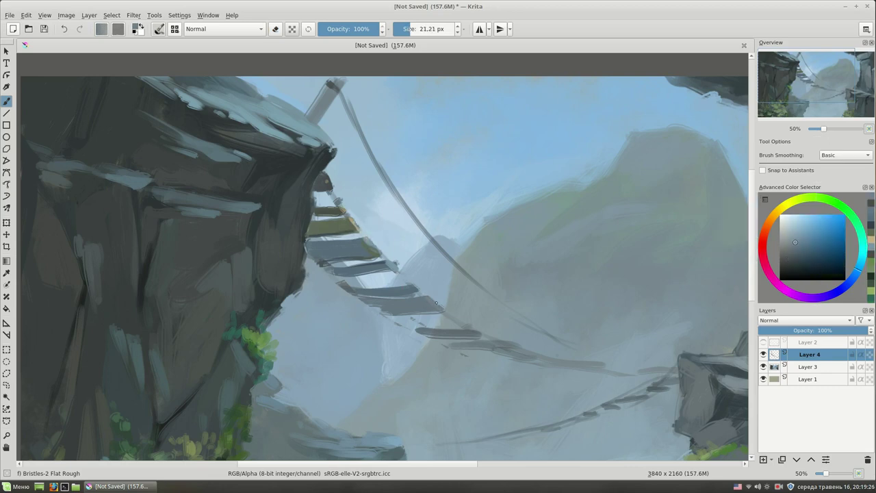
pyautogui.press('e')
pyautogui.moveTo(339, 284); pyautogui.dragTo(401, 321)
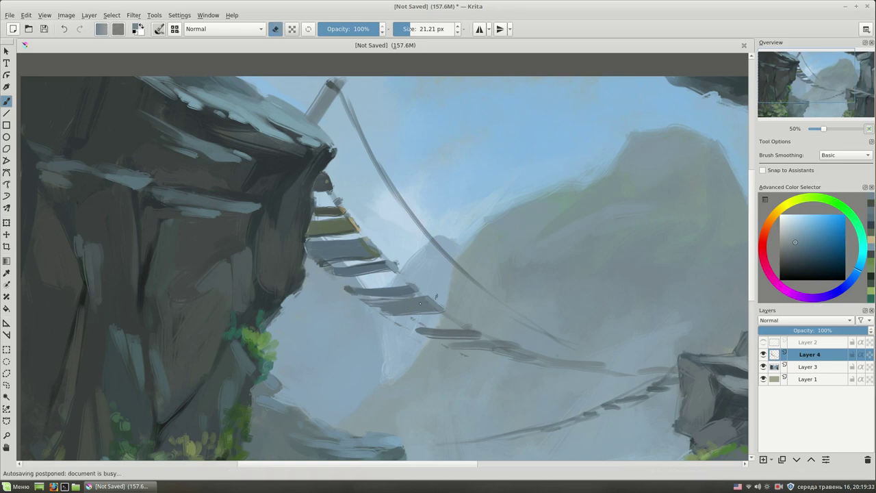
pyautogui.press('e')
# Erase part of the upper rope line along the bridge
pyautogui.moveTo(442, 240); pyautogui.dragTo(431, 234)
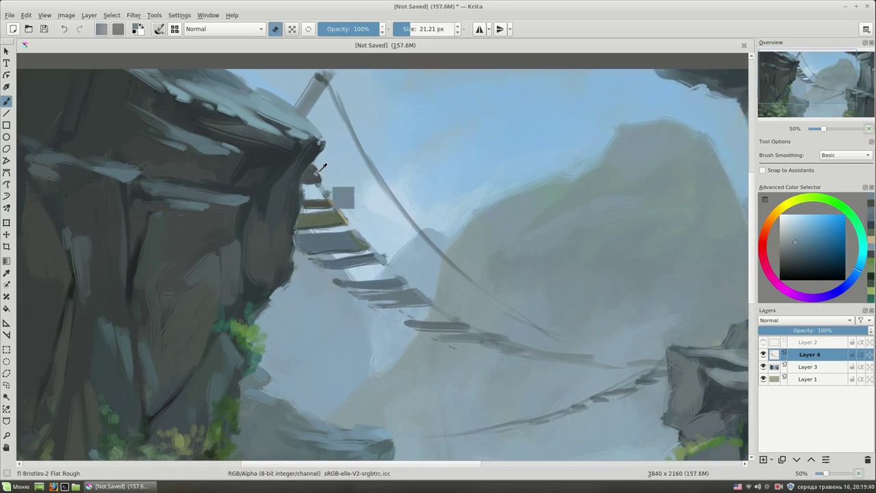
pyautogui.keyDown('ctrl'); pyautogui.click(338, 210); pyautogui.keyUp('ctrl')
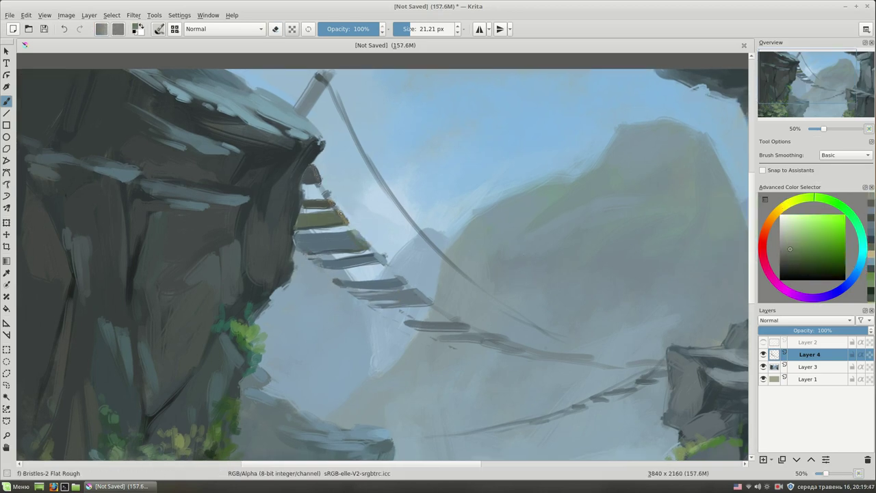
pyautogui.press('e')
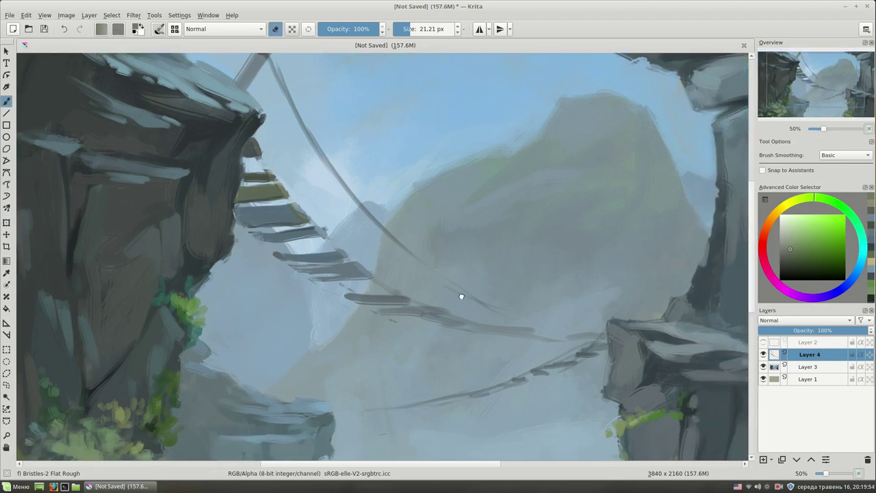
pyautogui.moveTo(374, 170); pyautogui.dragTo(381, 203)
pyautogui.press(']')
pyautogui.press(']')
pyautogui.press(']')
pyautogui.press('e')
pyautogui.keyDown('ctrl'); pyautogui.click(482, 146); pyautogui.keyUp('ctrl')
pyautogui.keyDown('ctrl'); pyautogui.click(605, 177); pyautogui.keyUp('ctrl')
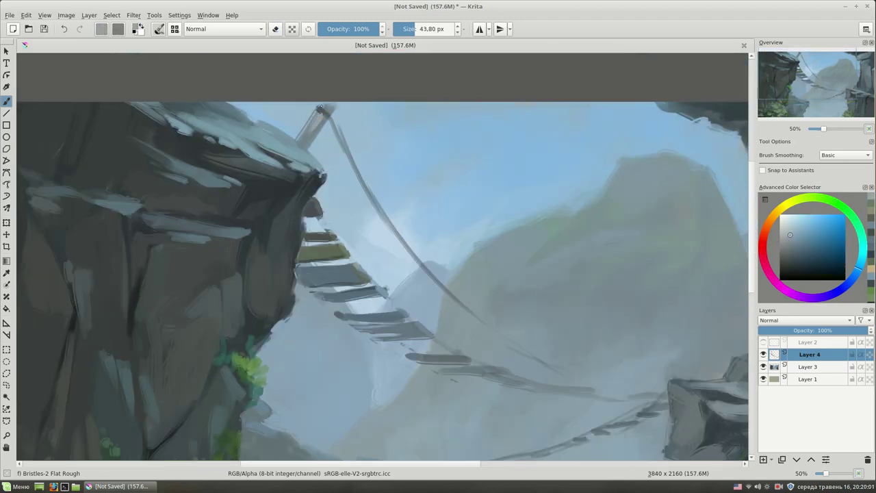
pyautogui.press('[')
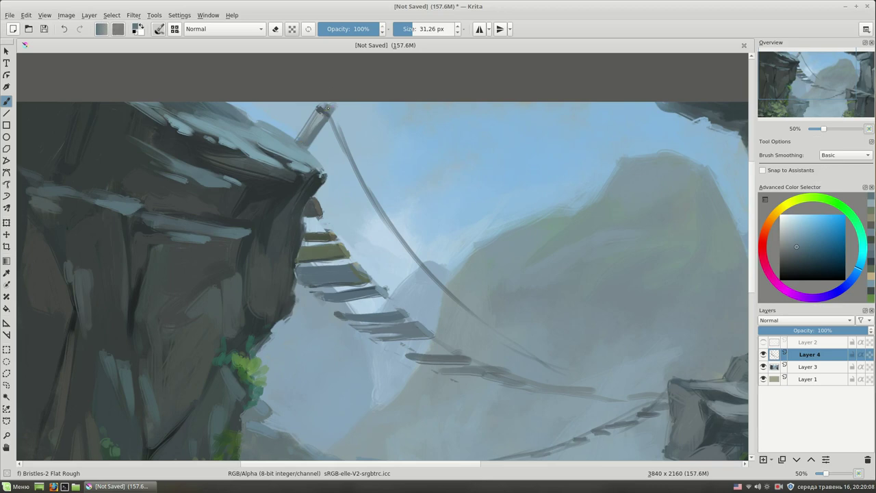
pyautogui.press('e')
pyautogui.moveTo(450, 64); pyautogui.dragTo(403, 37)
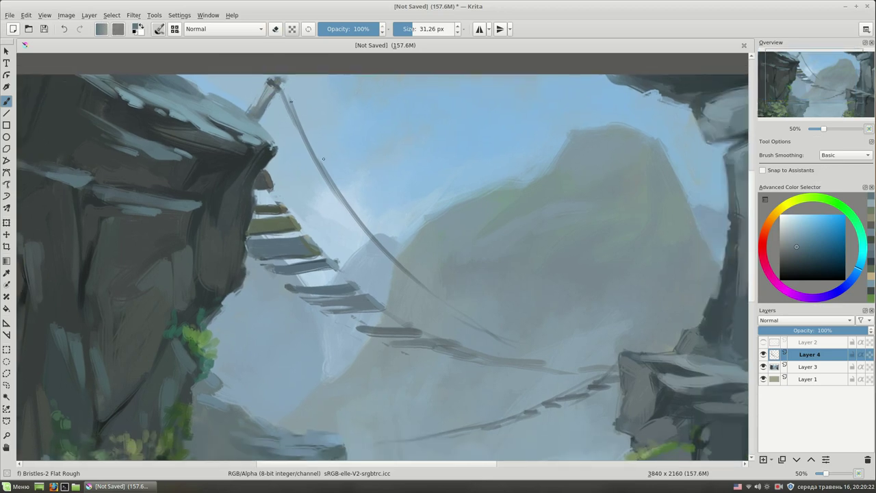
pyautogui.moveTo(335, 188); pyautogui.dragTo(411, 275)
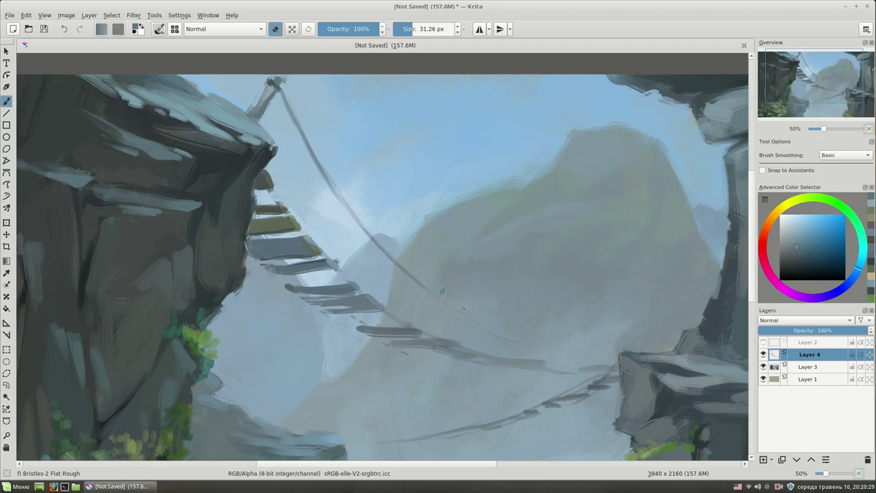
# Stroke the bridge rope dark, lighten the planks, and darken a middle plank
pyautogui.moveTo(476, 258); pyautogui.dragTo(465, 236)
pyautogui.press('e')
pyautogui.moveTo(472, 277); pyautogui.dragTo(482, 229)
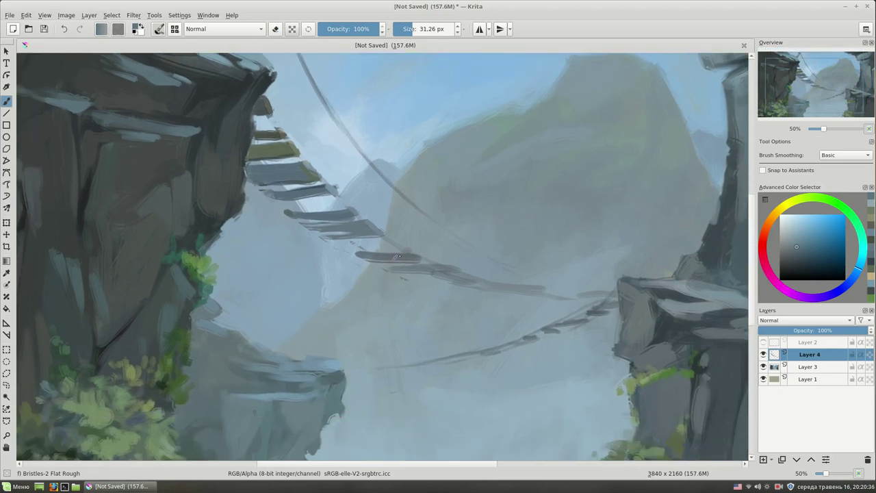
pyautogui.moveTo(418, 270); pyautogui.dragTo(607, 295)
pyautogui.keyDown('ctrl'); pyautogui.click(503, 286); pyautogui.keyUp('ctrl')
pyautogui.press('e')
pyautogui.moveTo(369, 250); pyautogui.dragTo(573, 289)
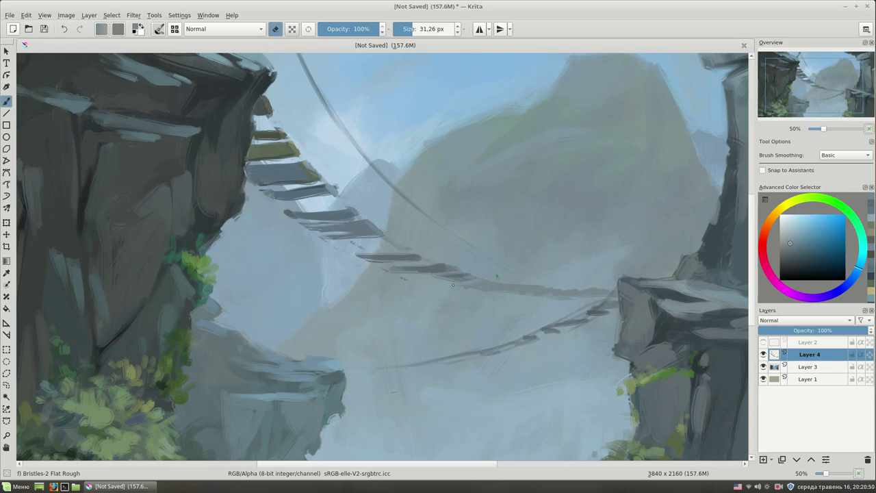
pyautogui.press('e')
pyautogui.keyDown('ctrl'); pyautogui.click(389, 240); pyautogui.keyUp('ctrl')
pyautogui.moveTo(389, 241); pyautogui.dragTo(337, 244)
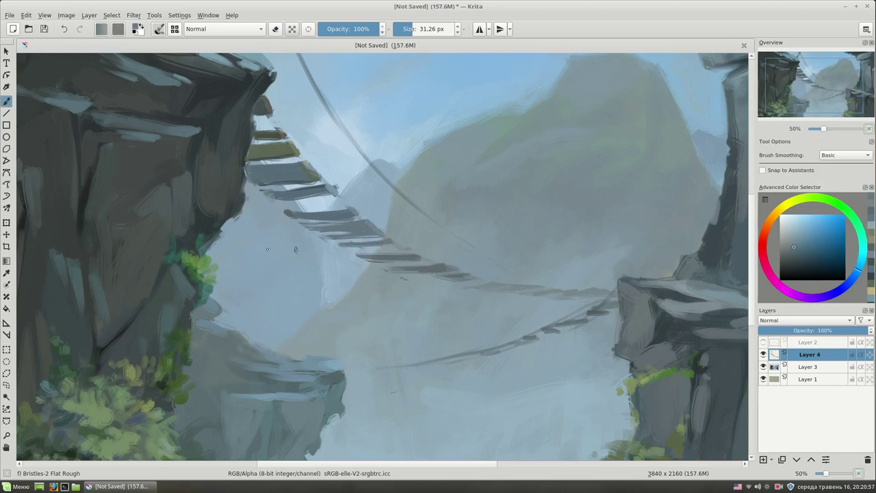
# Darken the planks toward the right end and stroke the rope near the right cliff
pyautogui.press('-')
pyautogui.press('-')
pyautogui.press('-')
pyautogui.press('+')
pyautogui.press('+')
pyautogui.press('+')
pyautogui.keyDown('ctrl'); pyautogui.click(472, 291); pyautogui.keyUp('ctrl')
pyautogui.moveTo(487, 281); pyautogui.dragTo(450, 287)
pyautogui.moveTo(506, 289); pyautogui.dragTo(556, 289)
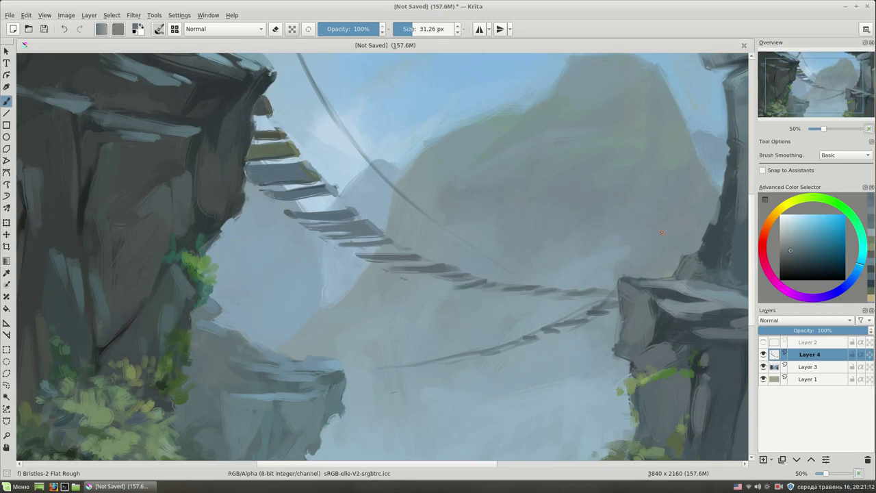
pyautogui.press('-')
pyautogui.press('-')
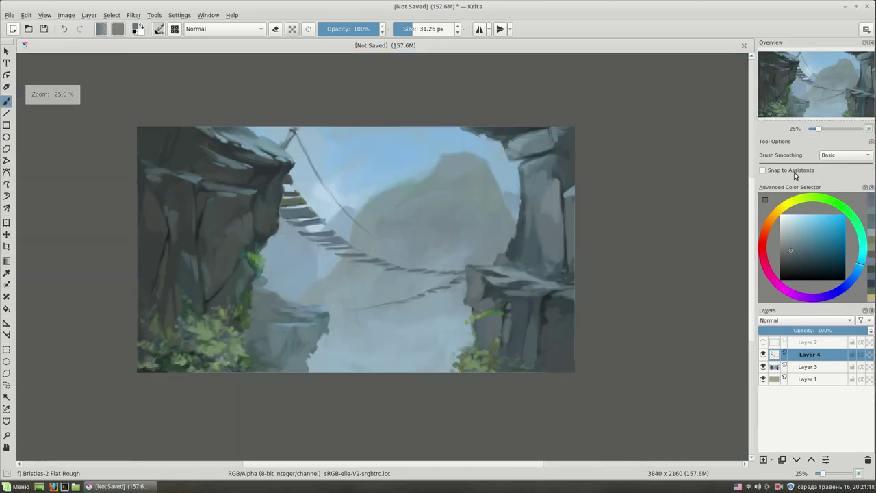
pyautogui.press('+')
pyautogui.press('+')
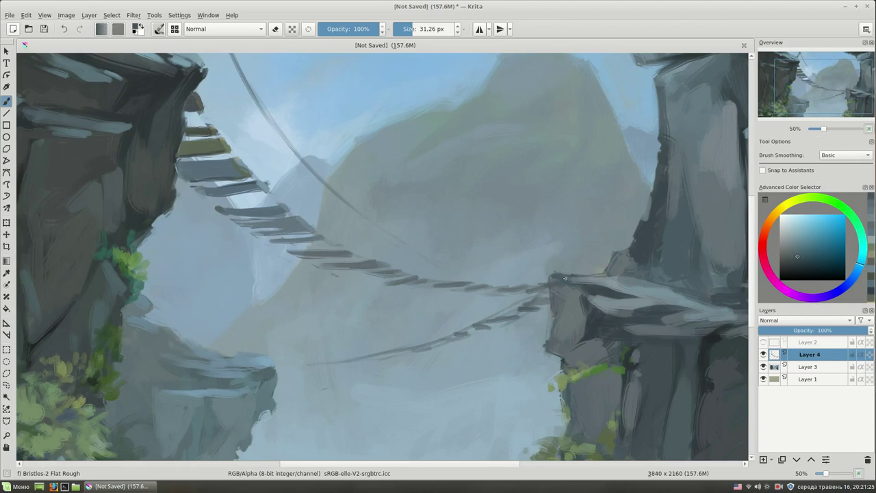
pyautogui.moveTo(529, 286)
pyautogui.mouseDown()
pyautogui.moveTo(571, 286)
pyautogui.moveTo(633, 314)
pyautogui.moveTo(584, 297)
pyautogui.mouseUp()
pyautogui.press('[')
pyautogui.moveTo(438, 301); pyautogui.dragTo(545, 317)
# Paint a handrail rope from the left cliff edge, plus a railing post down to the planks
pyautogui.press('e')
pyautogui.press('e')
pyautogui.moveTo(486, 288); pyautogui.dragTo(562, 362)
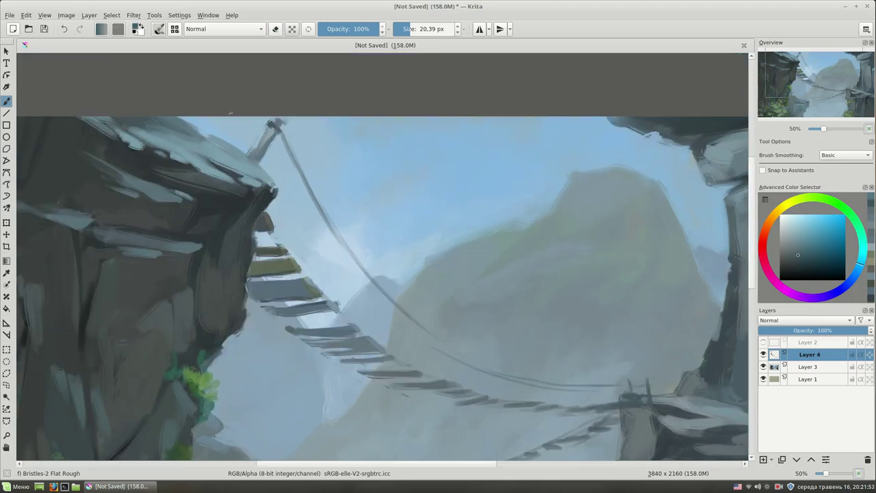
pyautogui.moveTo(274, 204); pyautogui.dragTo(333, 276)
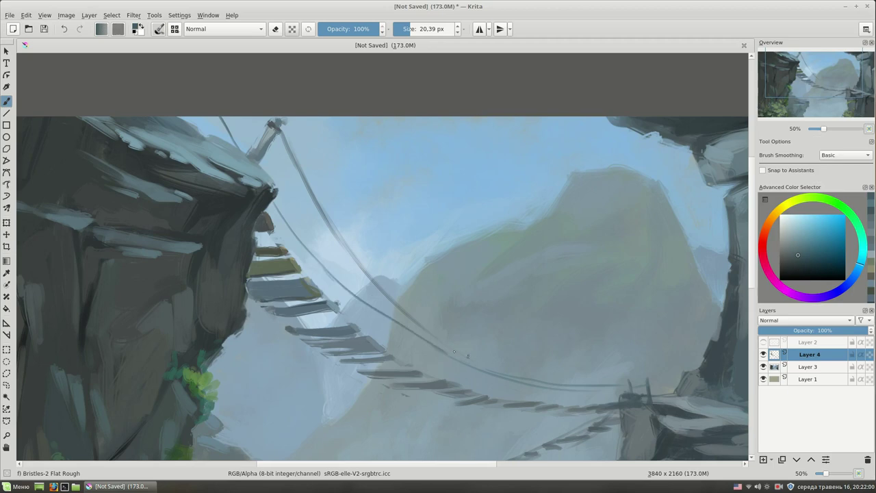
pyautogui.moveTo(294, 159); pyautogui.dragTo(389, 299)
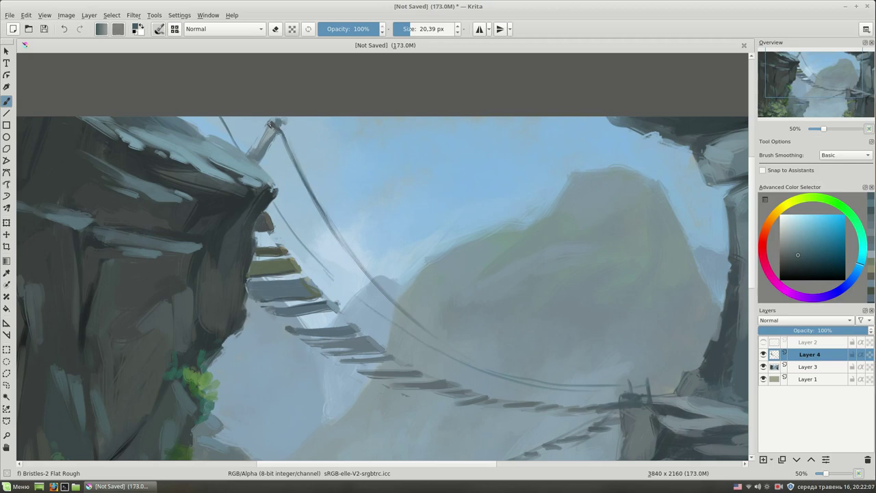
pyautogui.moveTo(270, 123); pyautogui.dragTo(240, 144)
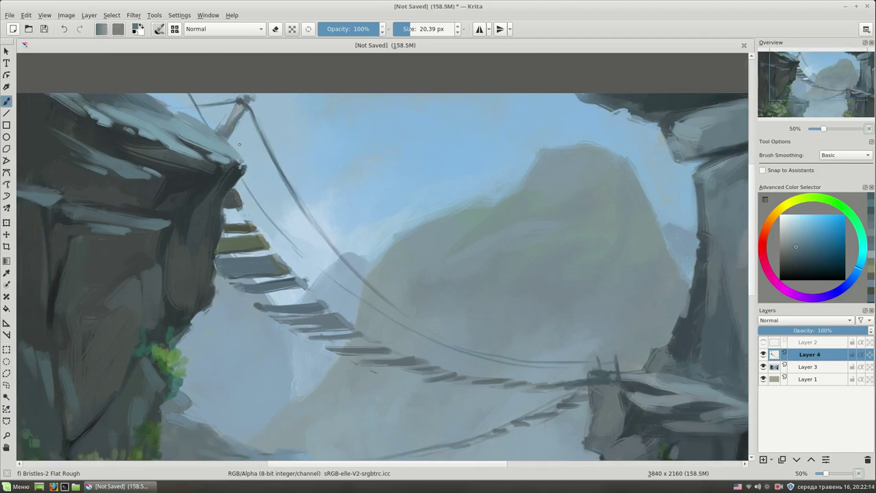
pyautogui.keyDown('ctrl'); pyautogui.click(239, 143); pyautogui.keyUp('ctrl')
pyautogui.moveTo(313, 216); pyautogui.dragTo(291, 262)
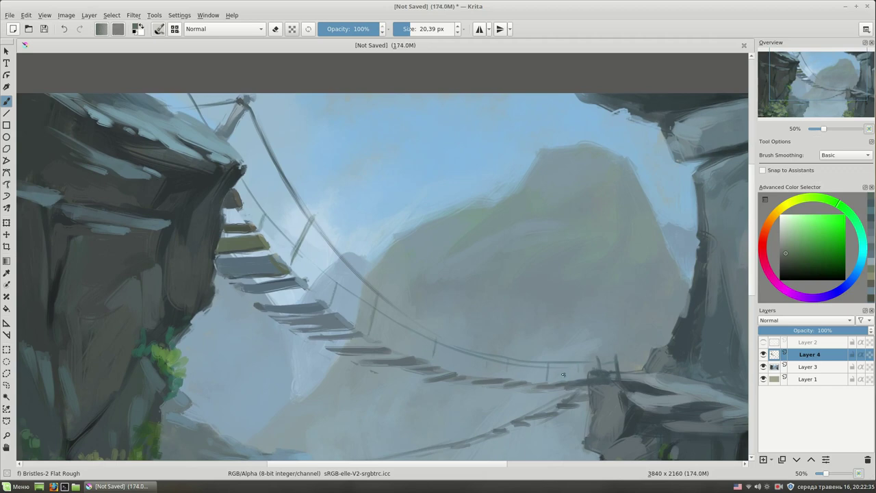
pyautogui.scroll(-3, 563, 374)
pyautogui.scroll(3, 533, 313)
# Erase the old line under the bridge and redraw the lower rope longer, adding a small post
pyautogui.keyDown('ctrl'); pyautogui.click(533, 313); pyautogui.keyUp('ctrl')
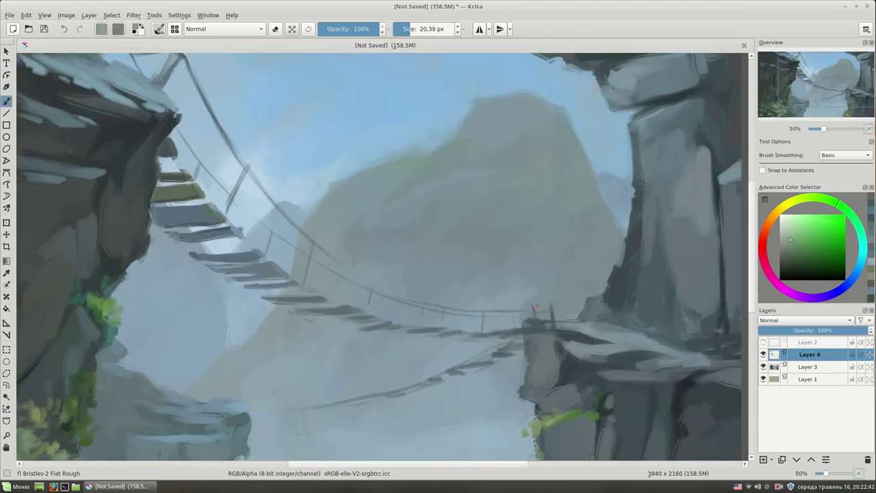
pyautogui.keyDown('ctrl'); pyautogui.click(551, 310); pyautogui.keyUp('ctrl')
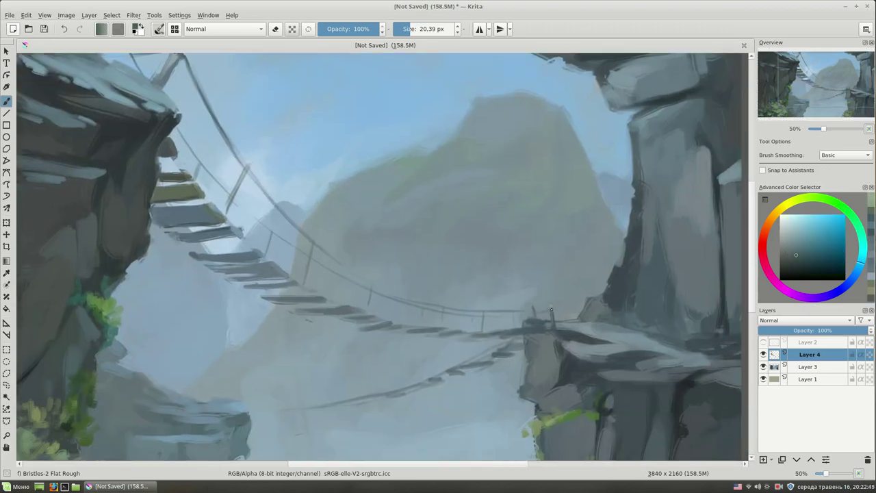
pyautogui.moveTo(551, 309); pyautogui.dragTo(564, 225)
pyautogui.press('e')
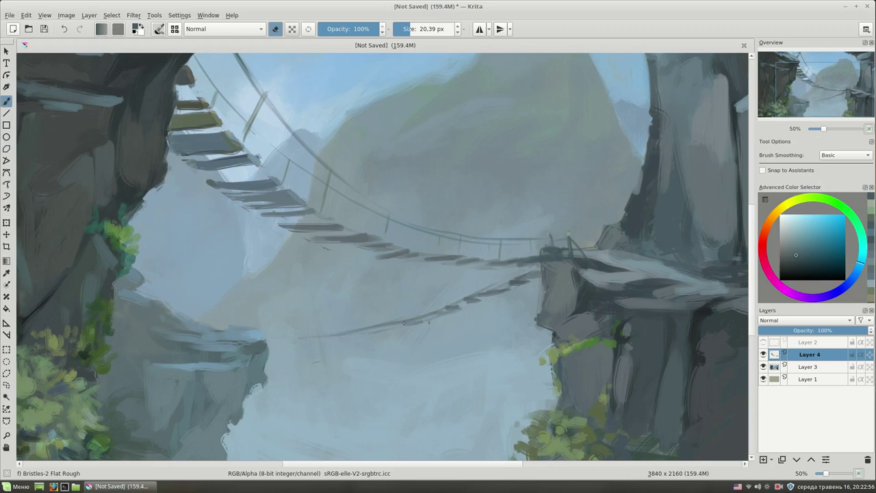
pyautogui.moveTo(351, 328); pyautogui.dragTo(423, 319)
pyautogui.press('e')
pyautogui.keyDown('ctrl'); pyautogui.click(543, 306); pyautogui.keyUp('ctrl')
pyautogui.moveTo(261, 336); pyautogui.dragTo(376, 326)
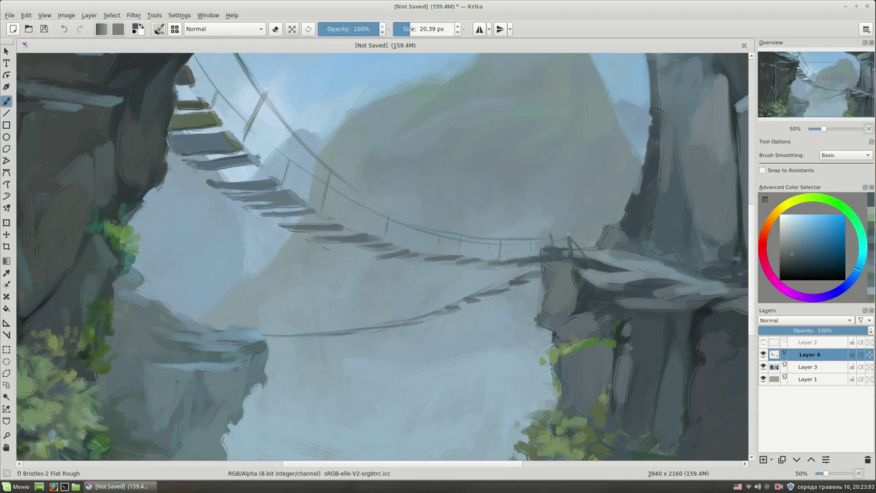
pyautogui.moveTo(272, 330); pyautogui.dragTo(419, 310)
pyautogui.moveTo(511, 269); pyautogui.dragTo(510, 281)
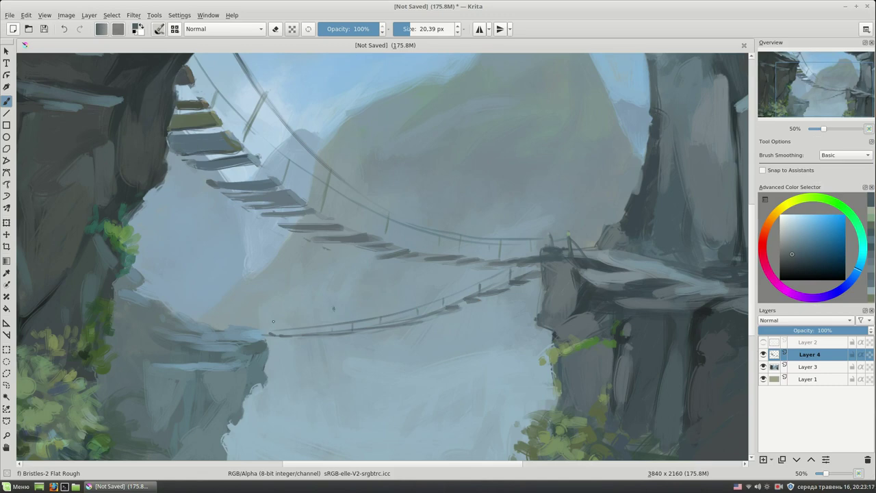
pyautogui.press('-')
pyautogui.press('-')
pyautogui.press('+')
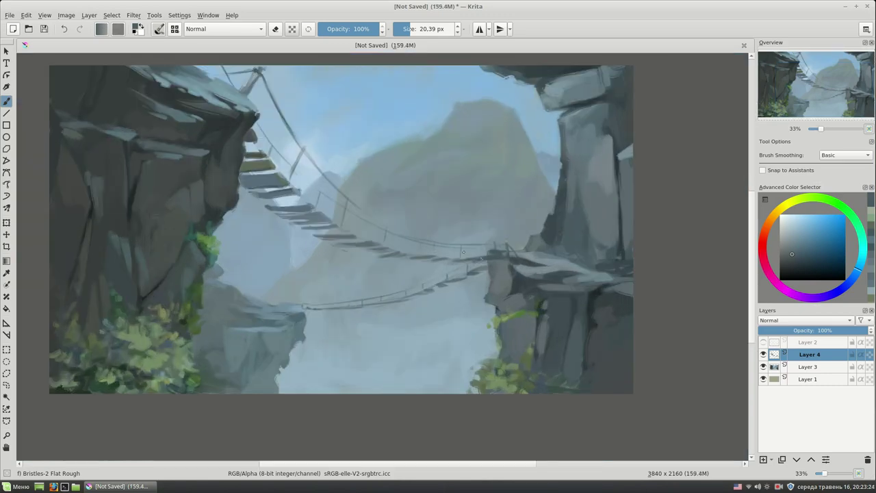
# Try the soft airbrush preset briefly, then return to the Bristles-2 Flat Rough brush
pyautogui.press('+')
pyautogui.press('/')
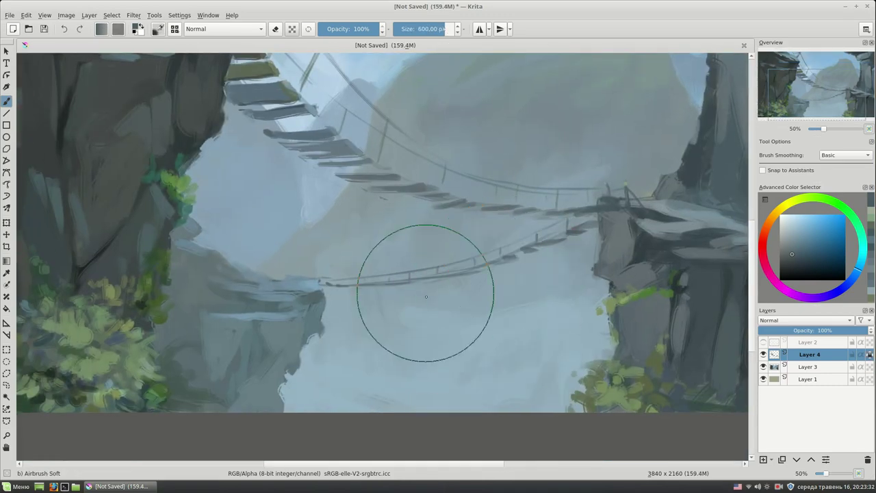
pyautogui.click(790, 239)
pyautogui.click(798, 241)
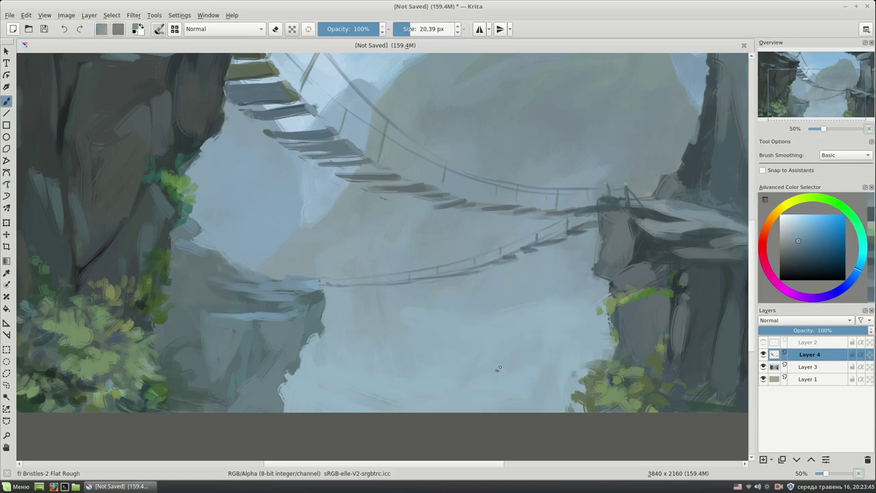
pyautogui.press('/')
pyautogui.press('-')
pyautogui.press('+')
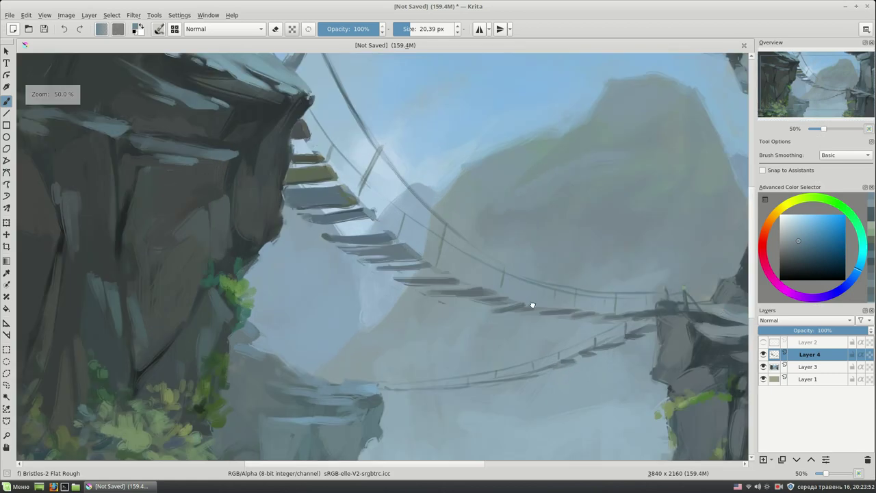
pyautogui.press('e')
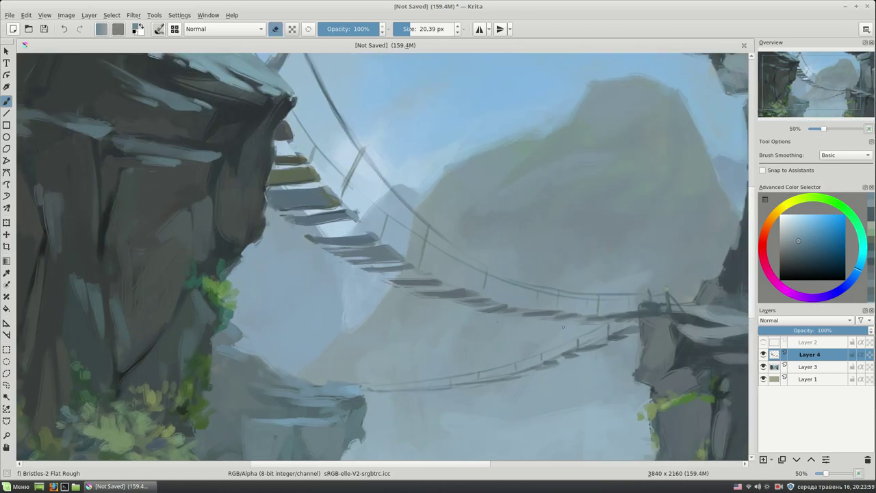
pyautogui.press('e')
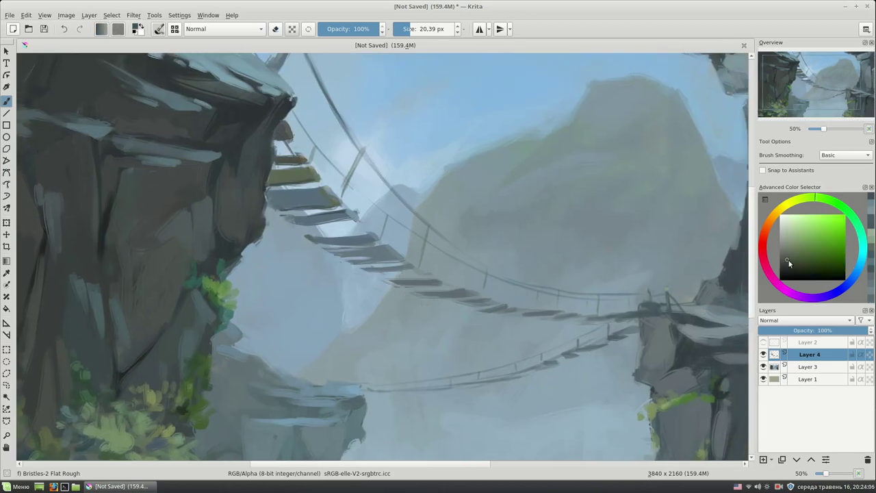
# Darken the bridge planks with three dark strokes
pyautogui.click(789, 267)
pyautogui.moveTo(368, 234); pyautogui.dragTo(408, 267)
pyautogui.moveTo(267, 193); pyautogui.dragTo(404, 284)
pyautogui.moveTo(468, 317)
pyautogui.mouseDown()
pyautogui.moveTo(410, 303)
pyautogui.moveTo(440, 294)
pyautogui.mouseUp()
pyautogui.keyDown('ctrl'); pyautogui.click(419, 288); pyautogui.keyUp('ctrl')
pyautogui.scroll(-3, 705, 207)
pyautogui.scroll(1, 665, 307)
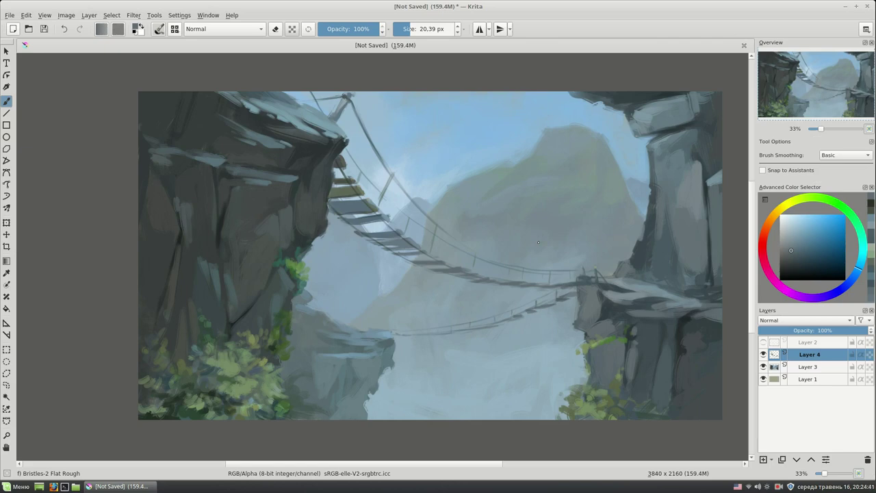
pyautogui.click(807, 366)
pyautogui.scroll(1, 176, 101)
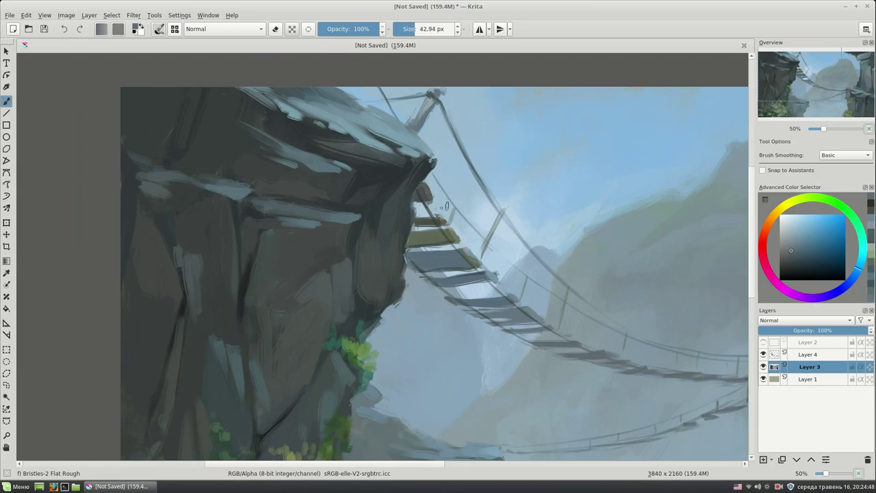
# Add a new Layer 5 and paint a dark stroke along the left cliff edge
pyautogui.keyDown('ctrl'); pyautogui.click(413, 195); pyautogui.keyUp('ctrl')
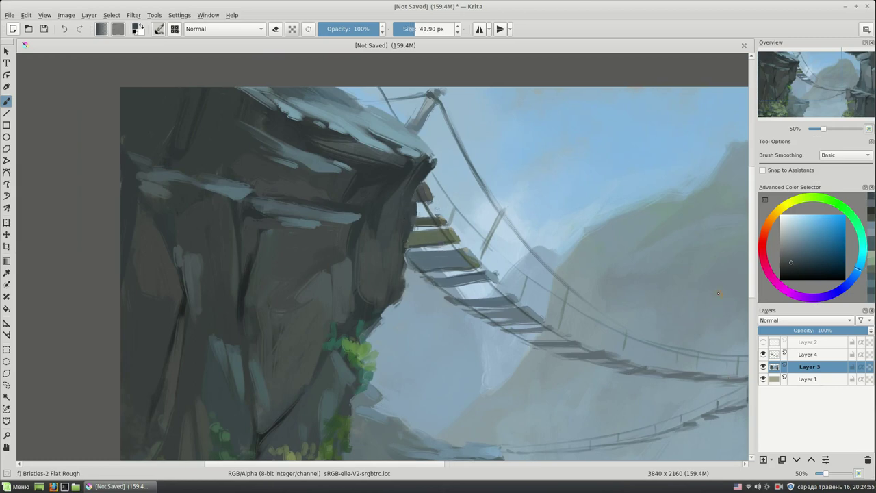
pyautogui.press('Insert')
pyautogui.keyDown('ctrl'); pyautogui.click(418, 183); pyautogui.keyUp('ctrl')
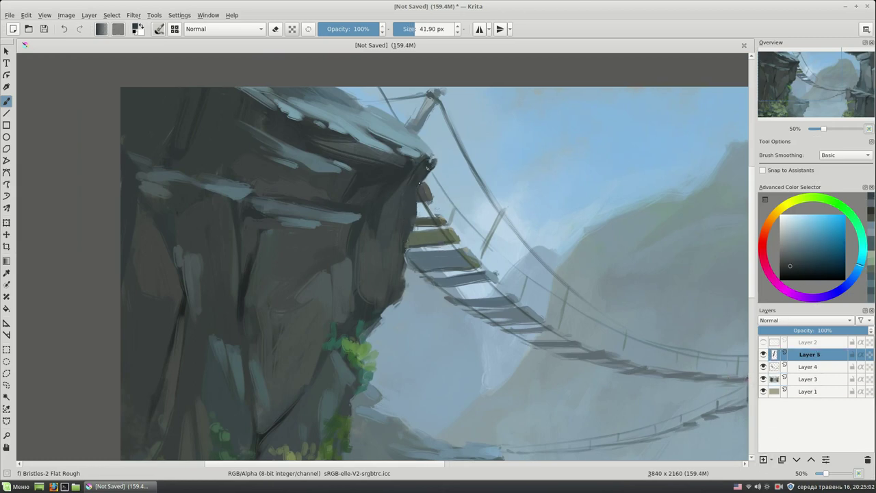
pyautogui.moveTo(416, 204); pyautogui.dragTo(403, 257)
pyautogui.keyDown('ctrl'); pyautogui.click(419, 183); pyautogui.keyUp('ctrl')
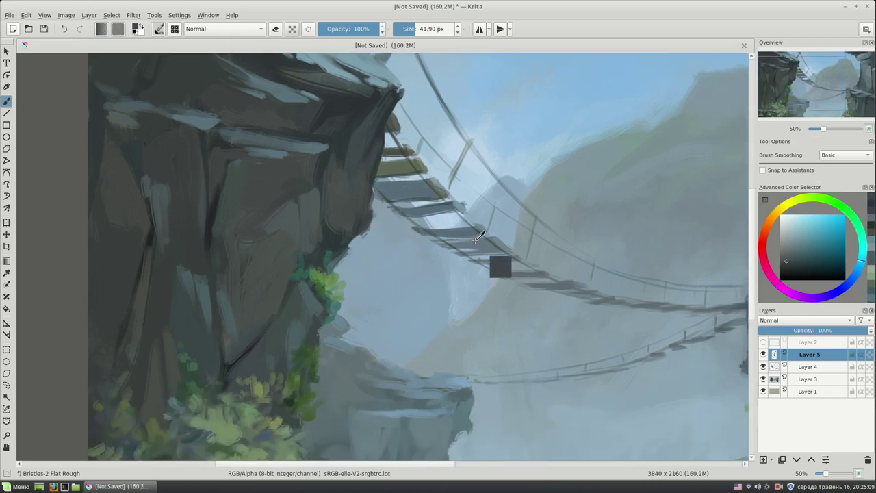
pyautogui.scroll(-1, 474, 241)
# Sample blue-grey tones from the cliff, then try a lighter stroke and undo it
pyautogui.keyDown('ctrl'); pyautogui.click(373, 232); pyautogui.keyUp('ctrl')
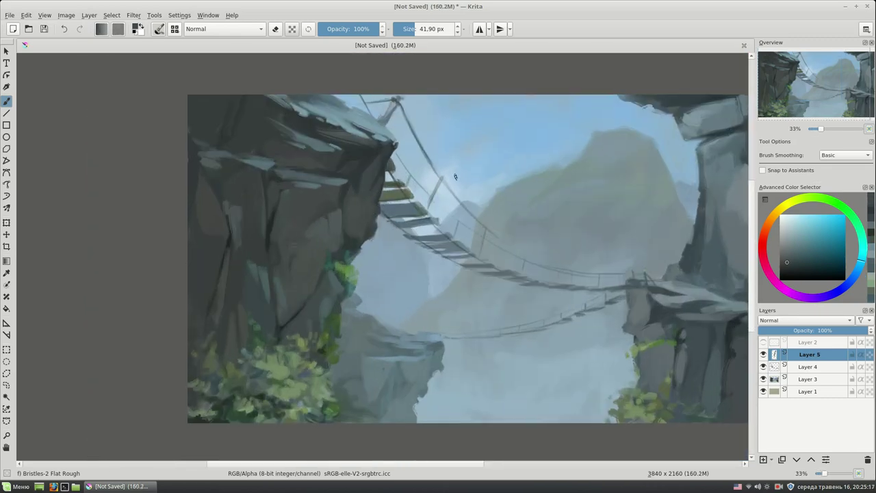
pyautogui.scroll(-2, 503, 233)
pyautogui.hscroll(3, 503, 232)
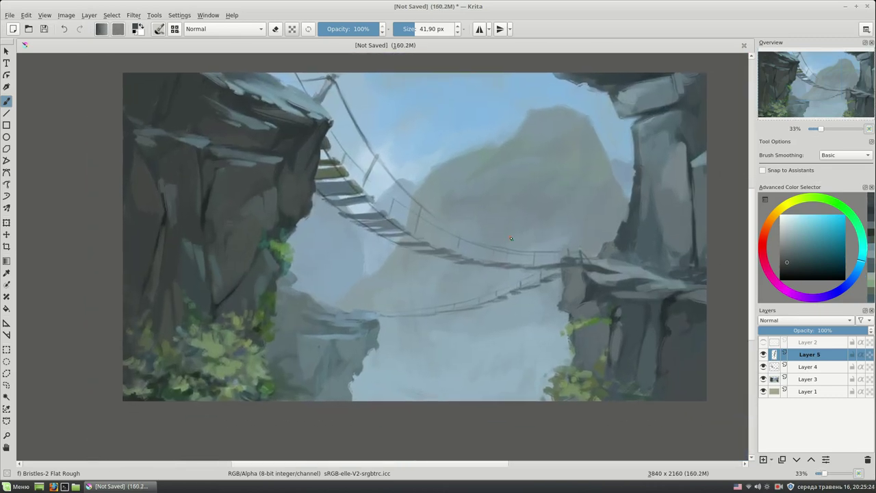
pyautogui.scroll(1, 510, 238)
pyautogui.scroll(2, 408, 268)
pyautogui.hscroll(-2, 408, 268)
pyautogui.keyDown('ctrl'); pyautogui.click(404, 316); pyautogui.keyUp('ctrl')
pyautogui.scroll(-1, 385, 215)
pyautogui.keyDown('ctrl'); pyautogui.click(382, 205); pyautogui.keyUp('ctrl')
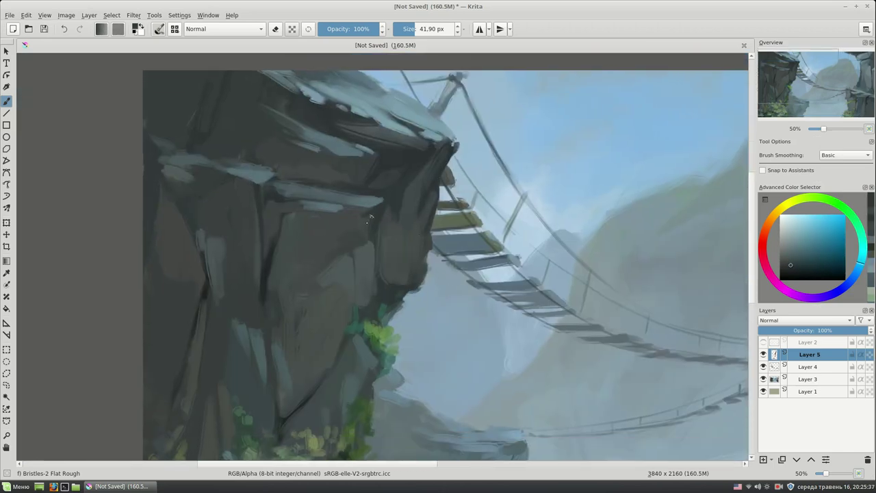
pyautogui.keyDown('ctrl'); pyautogui.click(393, 216); pyautogui.keyUp('ctrl')
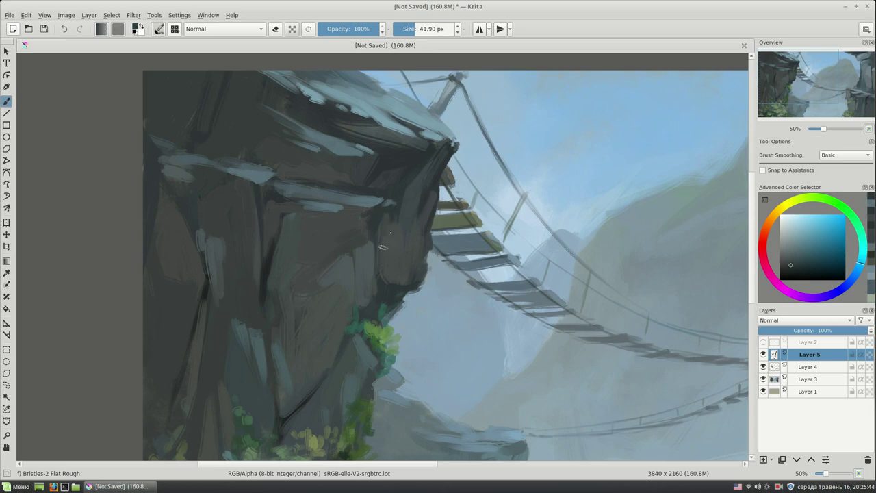
pyautogui.keyDown('ctrl'); pyautogui.click(392, 231); pyautogui.keyUp('ctrl')
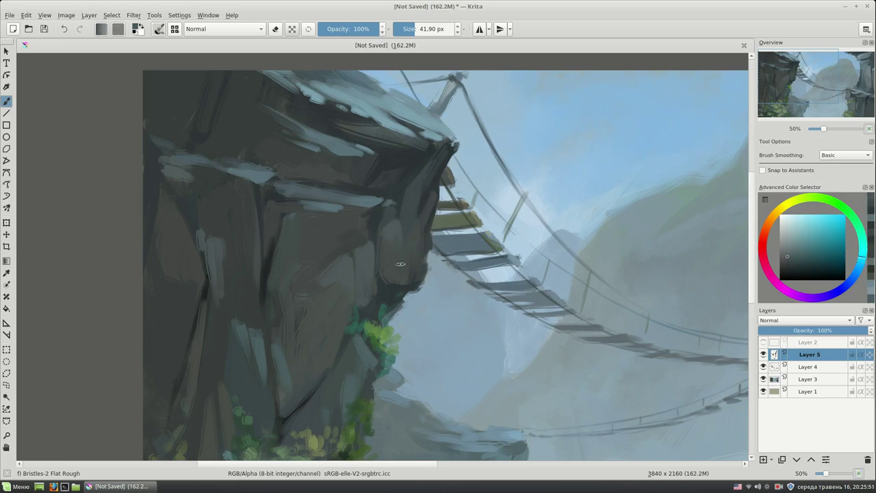
pyautogui.hotkey('ctrl', 'z')
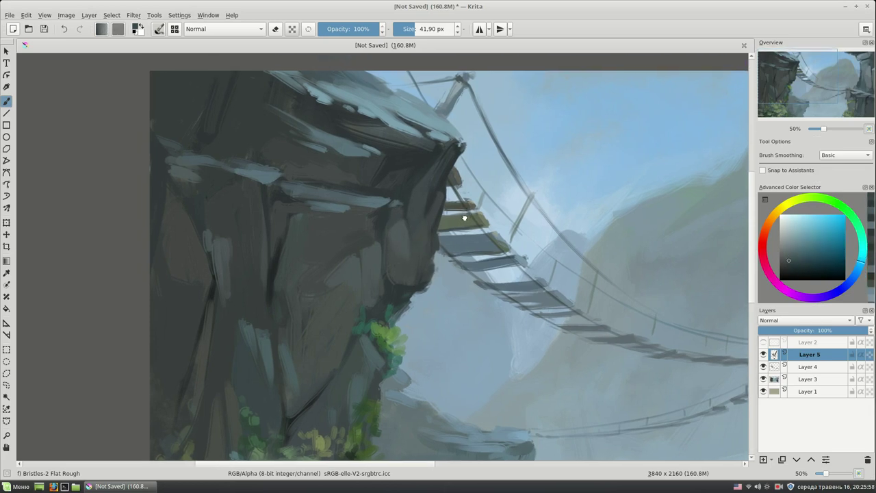
# Paint light blue highlights near the cliff top and finer detail on the cliff face
pyautogui.keyDown('ctrl'); pyautogui.click(431, 143); pyautogui.keyUp('ctrl')
pyautogui.moveTo(384, 130); pyautogui.dragTo(445, 154)
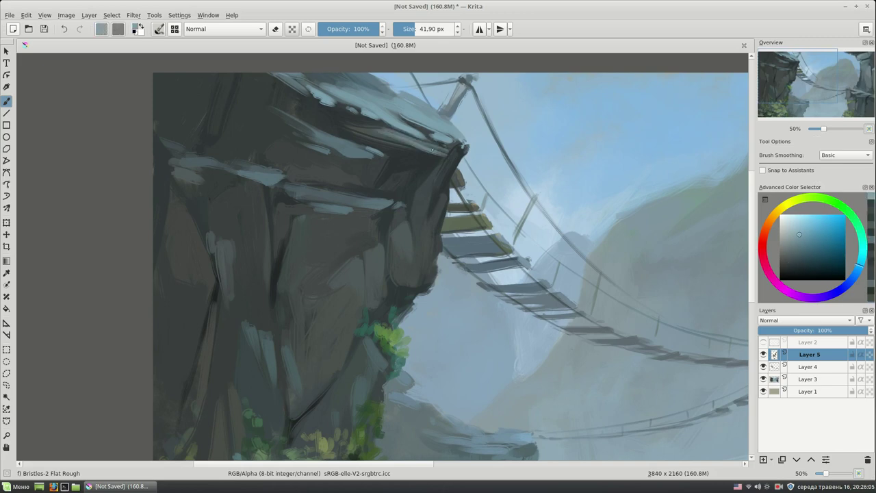
pyautogui.moveTo(377, 214); pyautogui.dragTo(352, 185)
pyautogui.press('[')
pyautogui.press('[')
pyautogui.press('[')
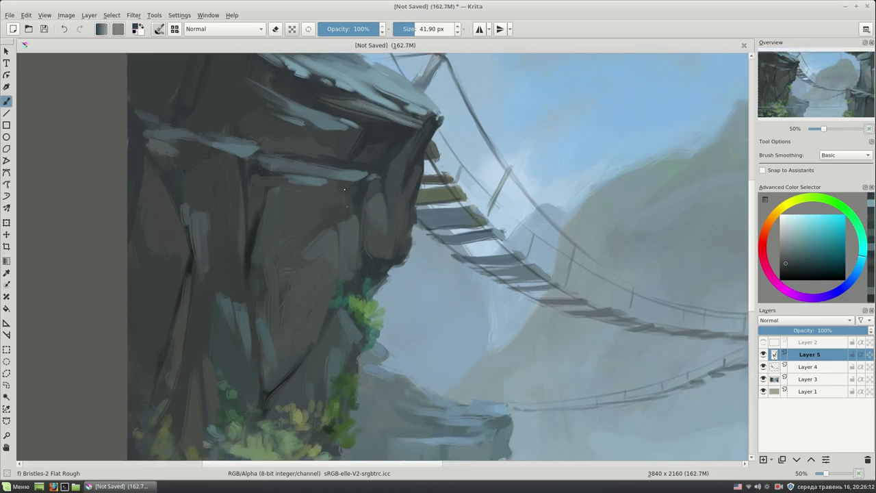
pyautogui.moveTo(436, 269); pyautogui.dragTo(453, 232)
# Load a foliage green and enlarge the brush to about 39 px
pyautogui.press(']')
pyautogui.press(']')
pyautogui.click(859, 231)
pyautogui.click(804, 259)
pyautogui.press(']')
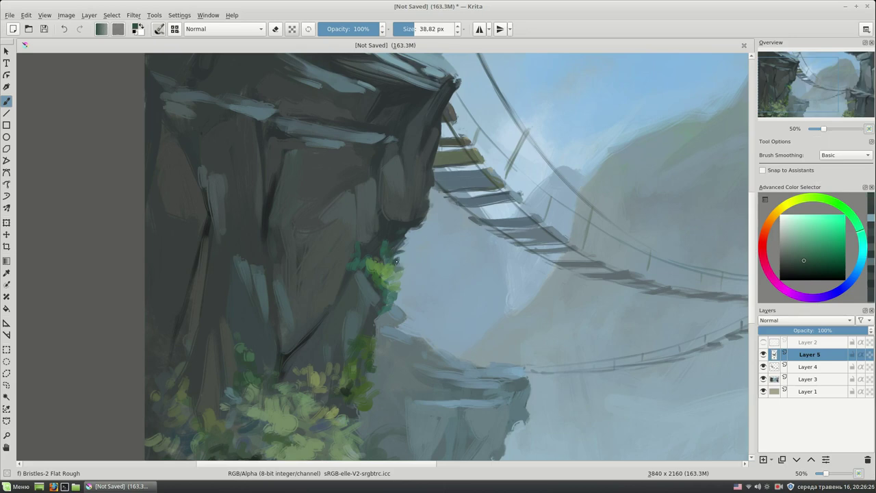
# Frame the left cliff and sample lighter blue and cyan shades from the painting
pyautogui.moveTo(426, 268)
pyautogui.mouseDown()
pyautogui.moveTo(434, 227)
pyautogui.moveTo(346, 261)
pyautogui.mouseUp()
pyautogui.keyDown('ctrl'); pyautogui.click(394, 236); pyautogui.keyUp('ctrl')
pyautogui.press('-')
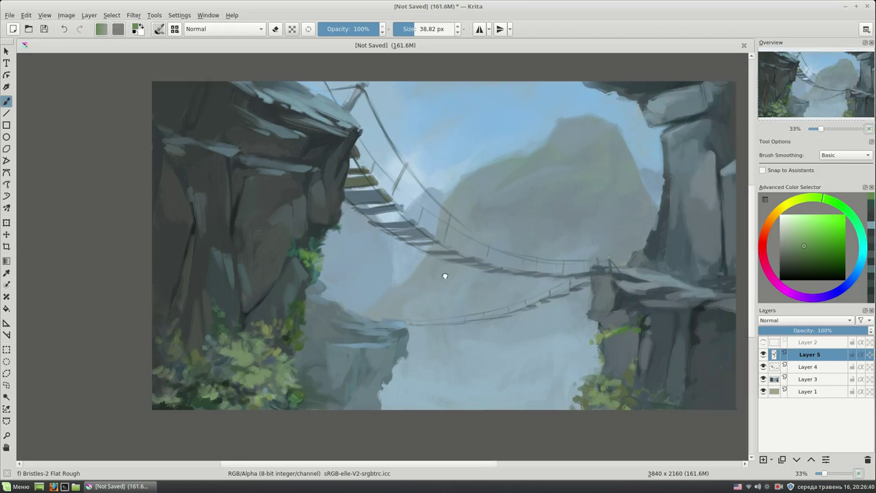
pyautogui.press('+')
pyautogui.keyDown('ctrl'); pyautogui.click(320, 251); pyautogui.keyUp('ctrl')
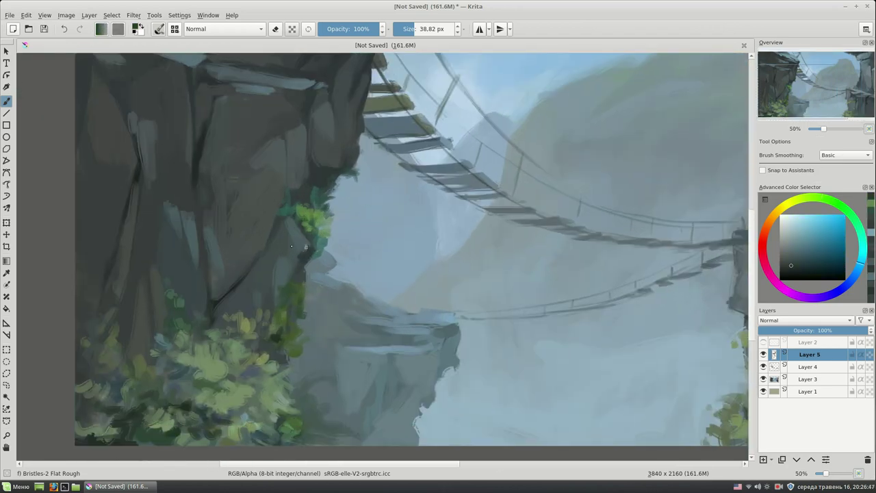
pyautogui.keyDown('ctrl'); pyautogui.click(301, 248); pyautogui.keyUp('ctrl')
pyautogui.click(795, 247)
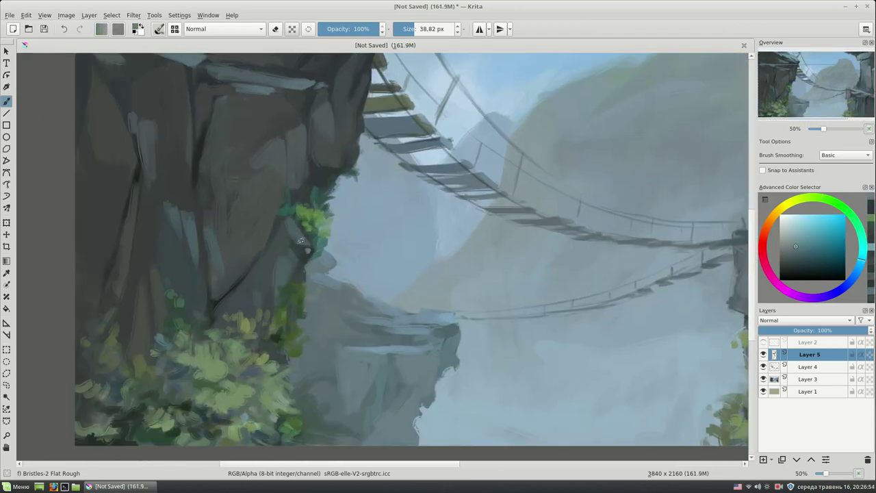
pyautogui.keyDown('ctrl'); pyautogui.click(292, 248); pyautogui.keyUp('ctrl')
# Paint light blue-grey highlight strokes and dabs across the left cliff's rock face
pyautogui.moveTo(292, 248); pyautogui.dragTo(370, 260)
pyautogui.keyDown('ctrl'); pyautogui.click(370, 260); pyautogui.keyUp('ctrl')
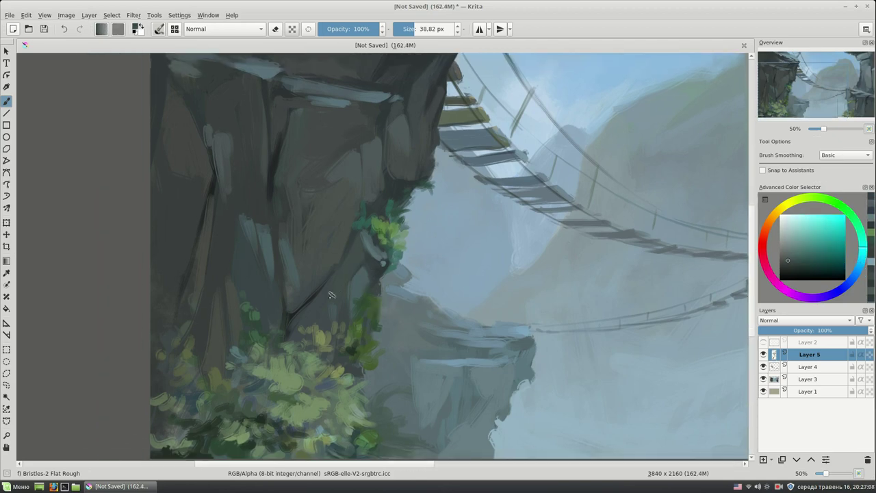
pyautogui.scroll(2, 498, 157)
pyautogui.keyDown('ctrl'); pyautogui.click(390, 233); pyautogui.keyUp('ctrl')
pyautogui.moveTo(345, 219); pyautogui.dragTo(360, 257)
pyautogui.keyDown('ctrl'); pyautogui.click(365, 214); pyautogui.keyUp('ctrl')
pyautogui.keyDown('ctrl'); pyautogui.click(352, 246); pyautogui.keyUp('ctrl')
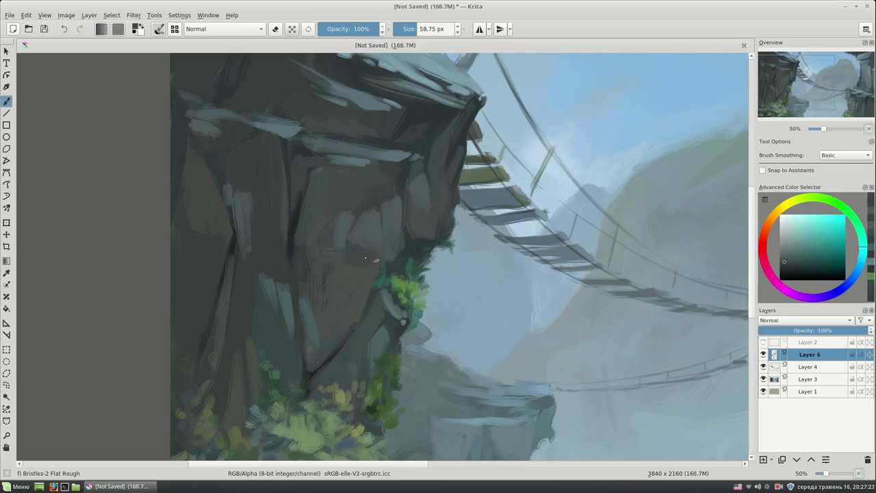
# Sample several new rock shades down the left cliff face for further highlights
pyautogui.keyDown('ctrl'); pyautogui.click(336, 349); pyautogui.keyUp('ctrl')
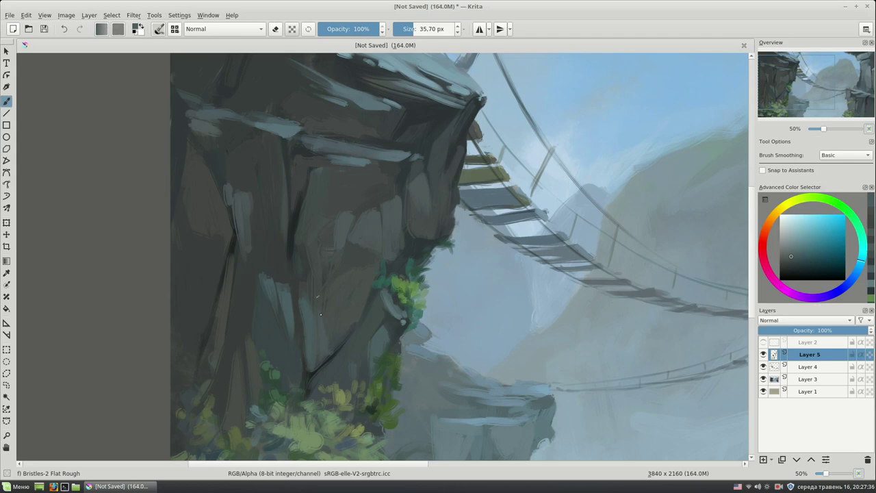
pyautogui.keyDown('ctrl'); pyautogui.click(305, 271); pyautogui.keyUp('ctrl')
pyautogui.moveTo(332, 331)
pyautogui.mouseDown()
pyautogui.moveTo(341, 290)
pyautogui.moveTo(368, 273)
pyautogui.mouseUp()
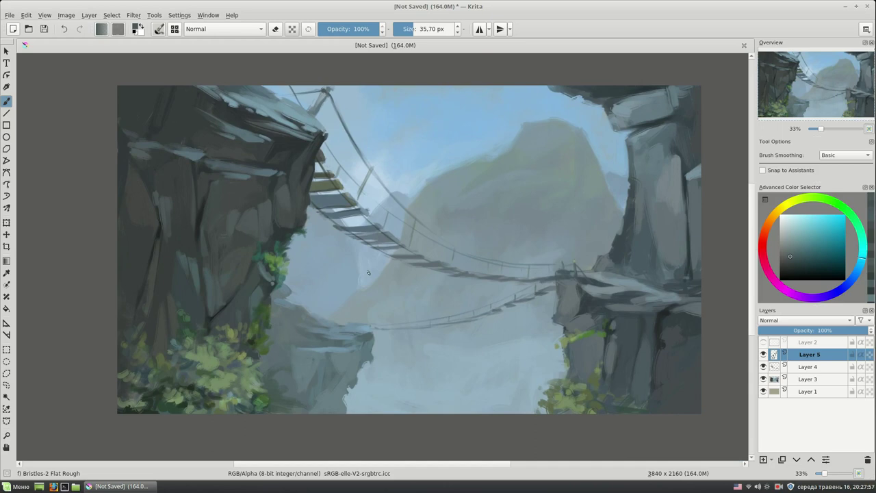
pyautogui.scroll(1, 368, 273)
pyautogui.hscroll(-3, 329, 267)
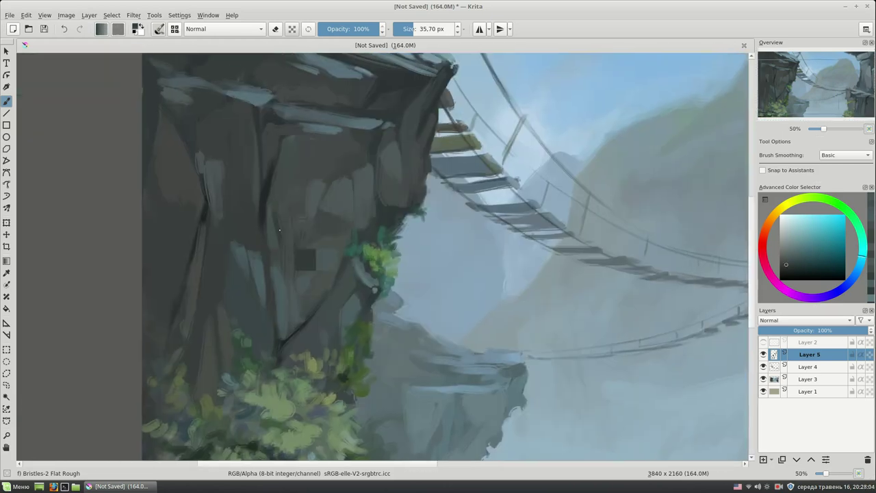
pyautogui.keyDown('ctrl'); pyautogui.click(290, 209); pyautogui.keyUp('ctrl')
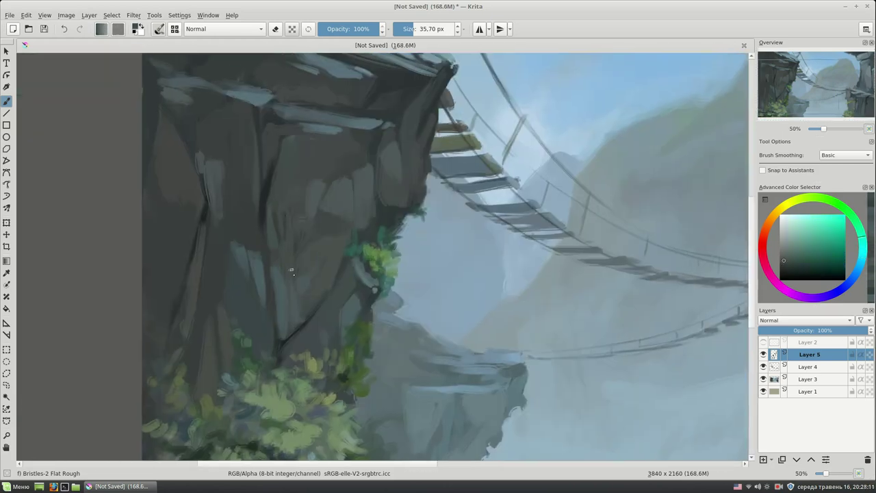
pyautogui.keyDown('ctrl'); pyautogui.click(290, 218); pyautogui.keyUp('ctrl')
pyautogui.keyDown('ctrl'); pyautogui.click(291, 226); pyautogui.keyUp('ctrl')
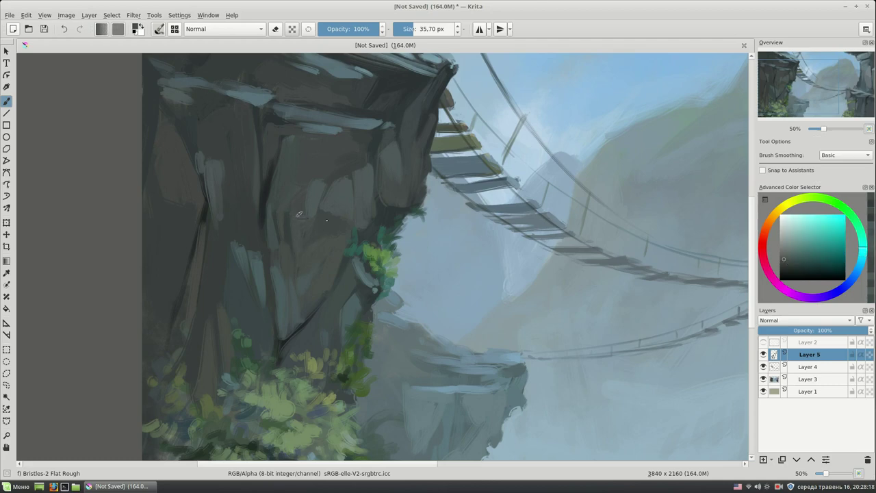
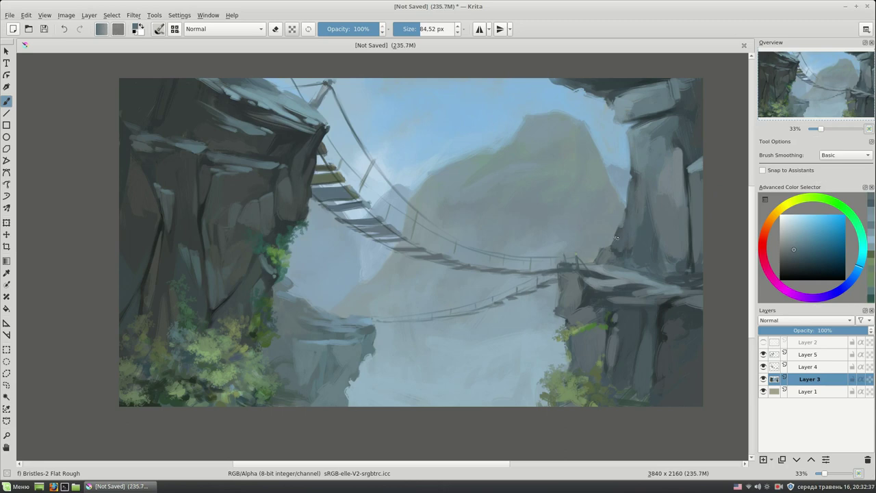
# Paint pale highlight strokes on the right cliff's rock face, top edge and ledge
pyautogui.moveTo(641, 125); pyautogui.dragTo(677, 106)
pyautogui.moveTo(625, 78); pyautogui.dragTo(574, 80)
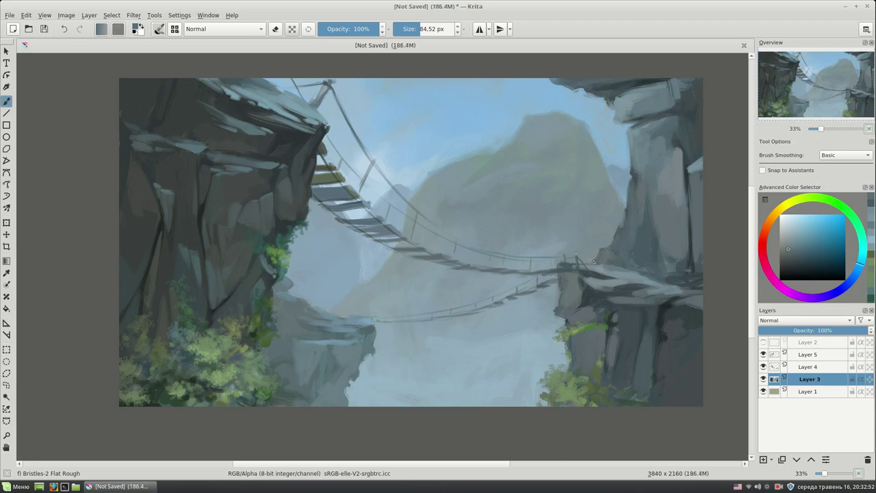
pyautogui.moveTo(599, 252); pyautogui.dragTo(594, 262)
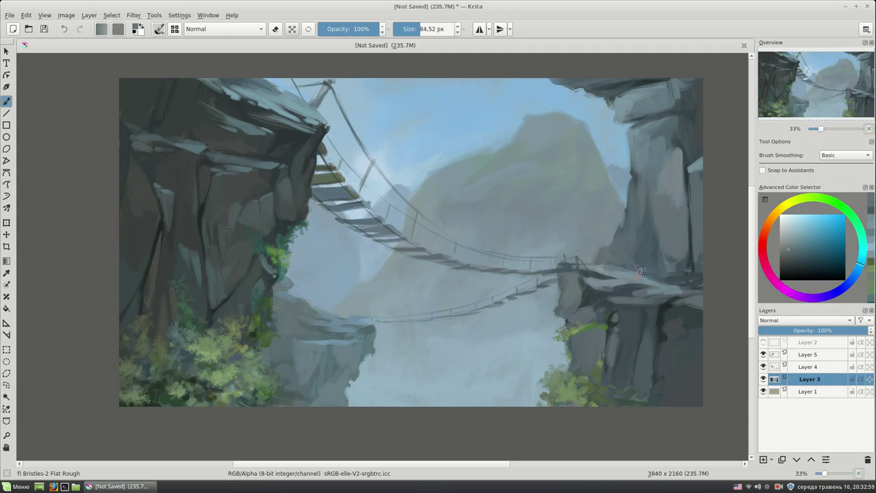
pyautogui.moveTo(621, 266); pyautogui.dragTo(625, 265)
# Sample darker rock tones and paint shadow strokes on the right cliff ledges
pyautogui.keyDown('ctrl'); pyautogui.click(582, 278); pyautogui.keyUp('ctrl')
pyautogui.keyDown('ctrl'); pyautogui.click(599, 334); pyautogui.keyUp('ctrl')
pyautogui.moveTo(594, 305); pyautogui.dragTo(613, 318)
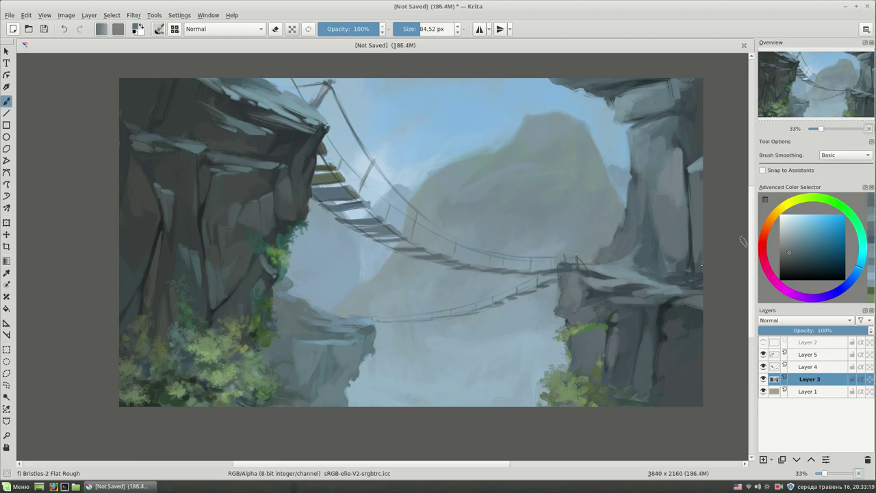
pyautogui.keyDown('ctrl'); pyautogui.click(671, 269); pyautogui.keyUp('ctrl')
pyautogui.moveTo(670, 269); pyautogui.dragTo(691, 265)
# Add a light highlight along the right cliff edge and a dark mark below it
pyautogui.keyDown('ctrl'); pyautogui.click(696, 226); pyautogui.keyUp('ctrl')
pyautogui.moveTo(694, 209); pyautogui.dragTo(693, 274)
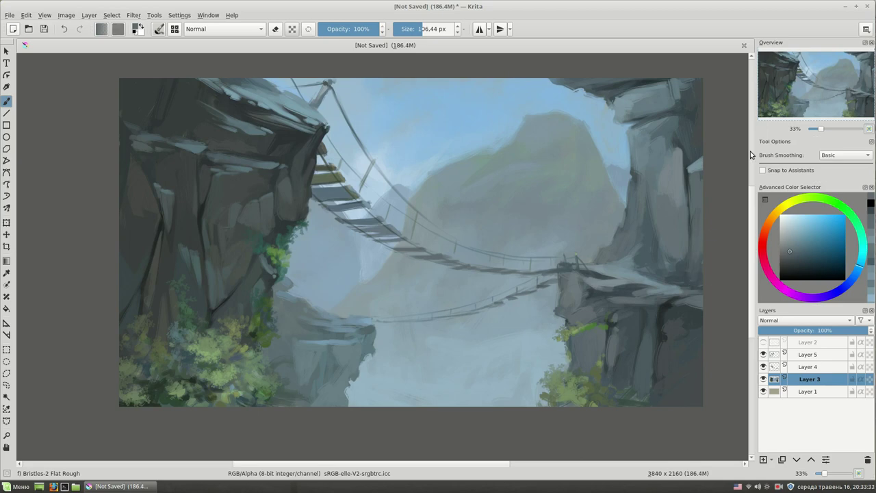
pyautogui.keyDown('ctrl'); pyautogui.click(705, 303); pyautogui.keyUp('ctrl')
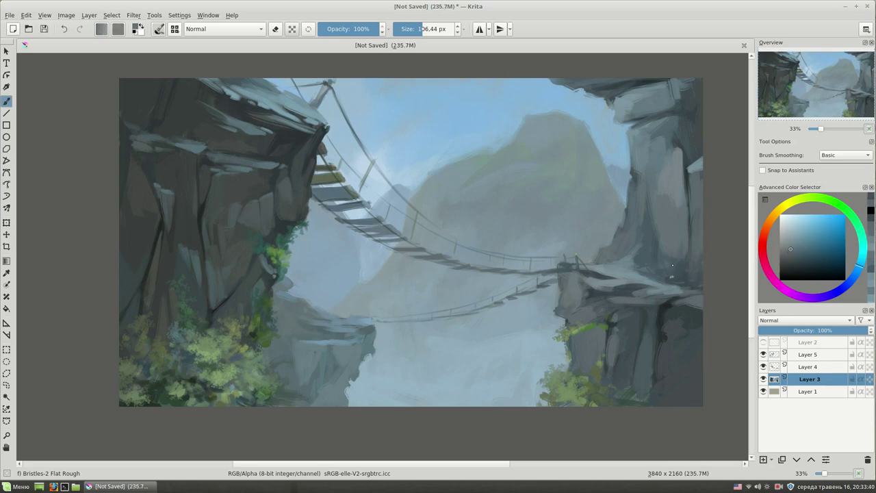
pyautogui.keyDown('ctrl'); pyautogui.click(679, 307); pyautogui.keyUp('ctrl')
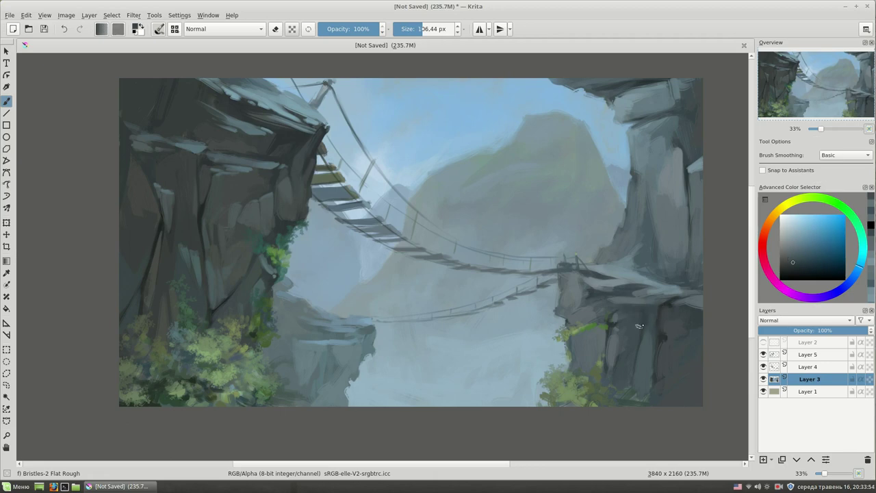
pyautogui.moveTo(639, 326); pyautogui.dragTo(628, 409)
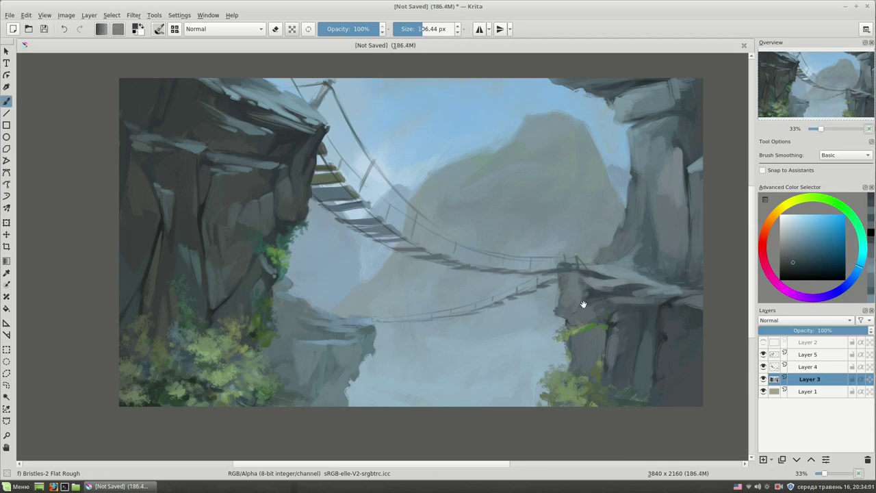
# Sample several sky-blue and blue-grey tones, nudging the view and zooming toward the bridge
pyautogui.moveTo(583, 303); pyautogui.dragTo(603, 312)
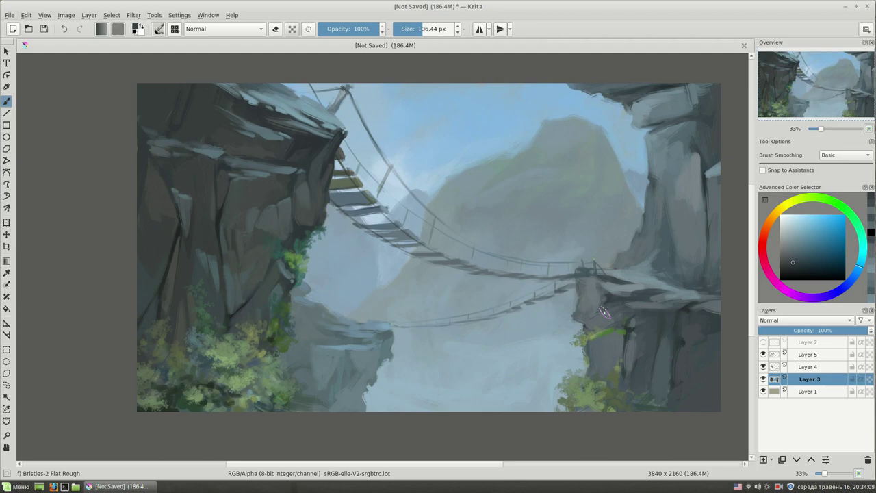
pyautogui.keyDown('ctrl'); pyautogui.click(624, 174); pyautogui.keyUp('ctrl')
pyautogui.keyDown('ctrl'); pyautogui.click(635, 179); pyautogui.keyUp('ctrl')
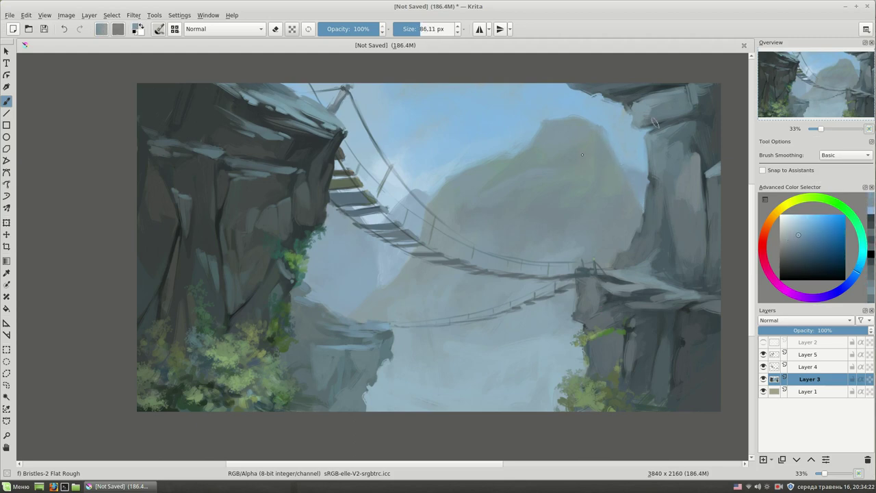
pyautogui.keyDown('ctrl'); pyautogui.click(417, 190); pyautogui.keyUp('ctrl')
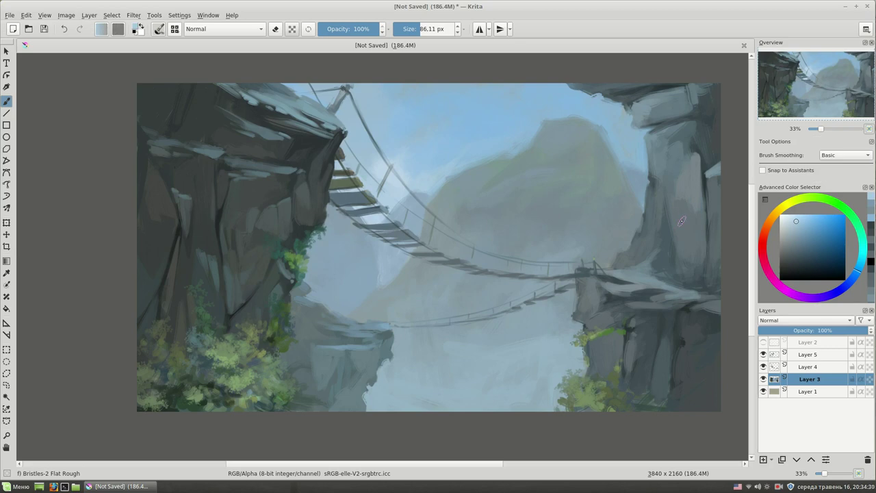
pyautogui.keyDown('ctrl'); pyautogui.click(471, 183); pyautogui.keyUp('ctrl')
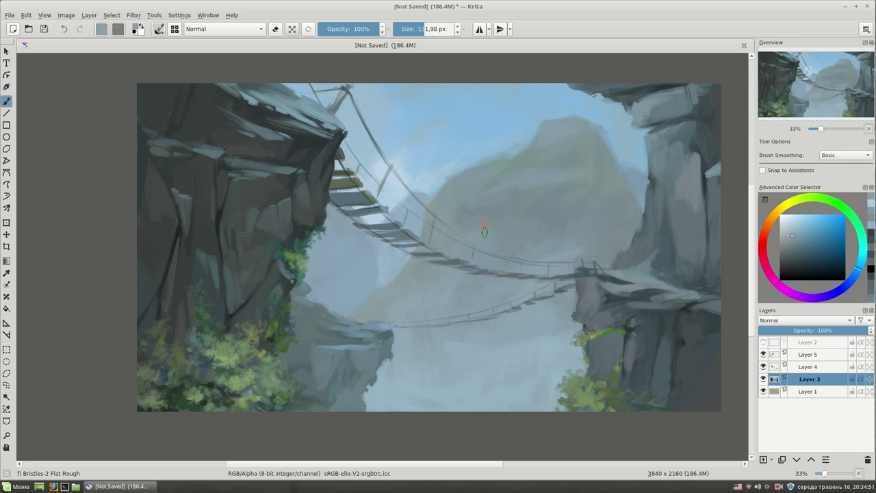
pyautogui.moveTo(526, 257); pyautogui.dragTo(540, 255)
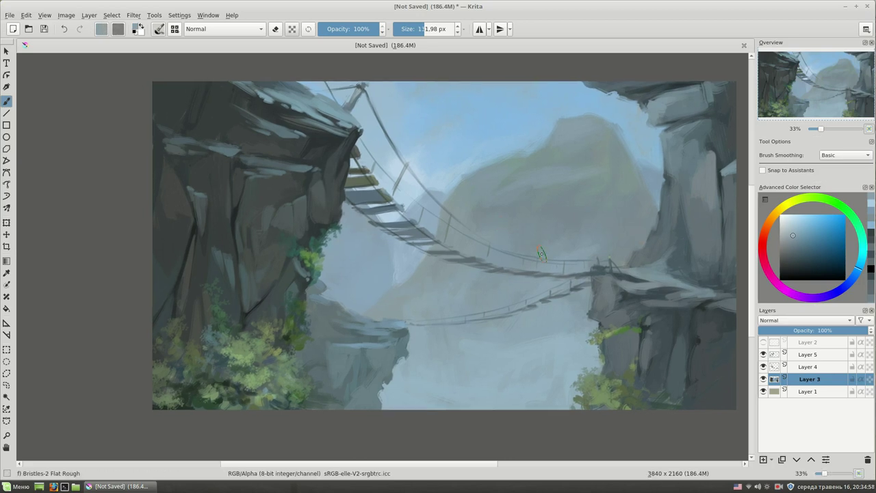
pyautogui.press('+')
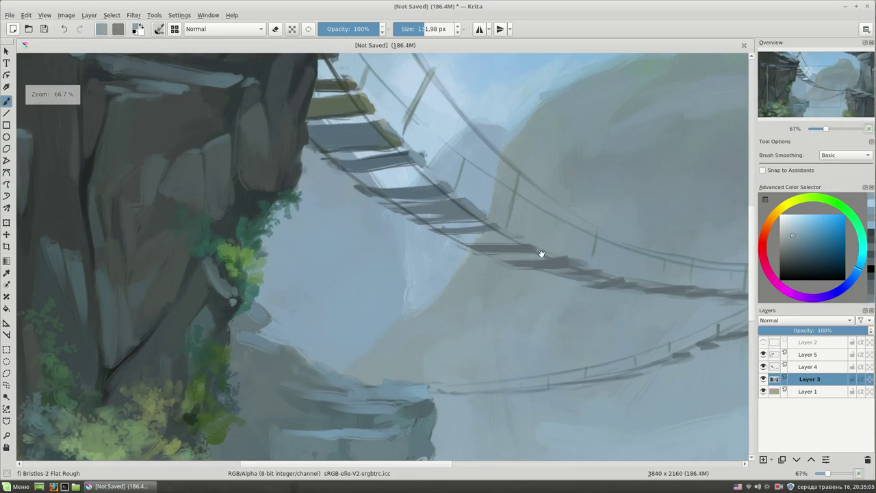
# On a new layer with a ~22 px brush, paint three small dark figures on the lower bridge
pyautogui.press('+')
pyautogui.click(763, 459)
pyautogui.moveTo(434, 247); pyautogui.dragTo(411, 248)
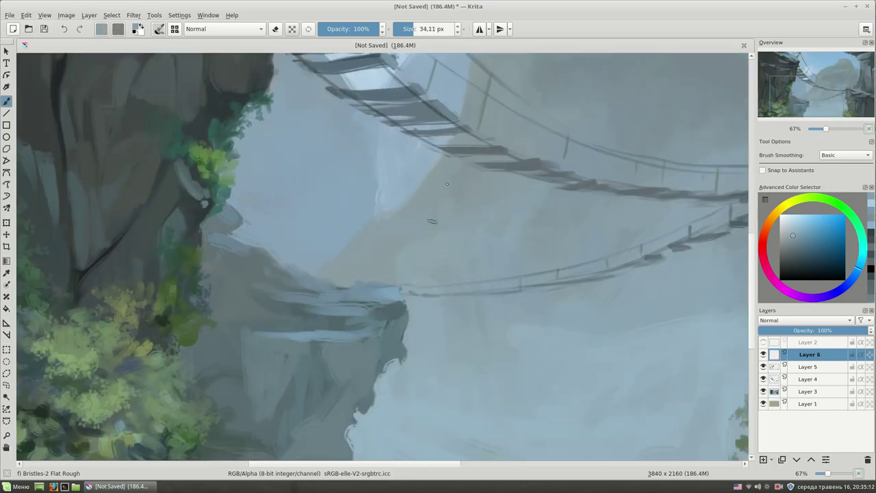
pyautogui.keyDown('ctrl'); pyautogui.click(445, 276); pyautogui.keyUp('ctrl')
pyautogui.moveTo(446, 276); pyautogui.dragTo(449, 283)
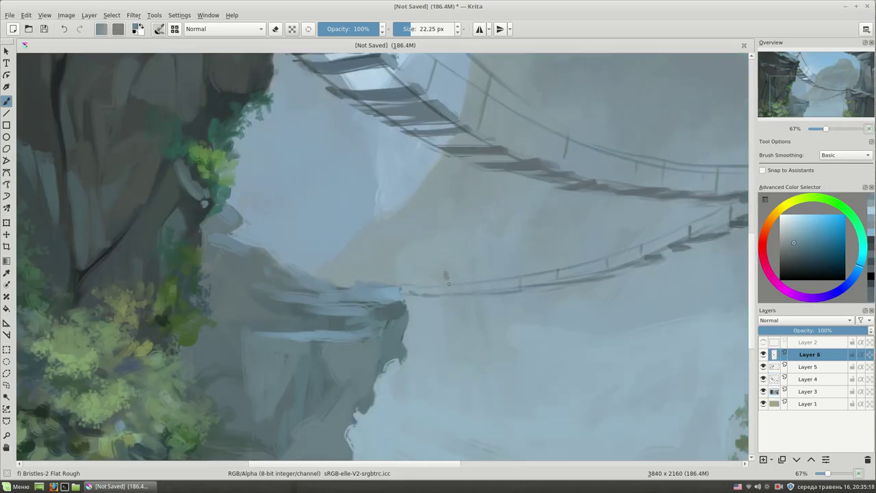
pyautogui.moveTo(381, 272); pyautogui.dragTo(381, 276)
pyautogui.moveTo(468, 270); pyautogui.dragTo(469, 275)
# Refine and clean up the figures, toggling eraser mode and picking darker and lighter colours
pyautogui.scroll(-3, 504, 303)
pyautogui.scroll(3, 510, 347)
pyautogui.press('e')
pyautogui.press('e')
pyautogui.keyDown('ctrl'); pyautogui.click(489, 301); pyautogui.keyUp('ctrl')
pyautogui.moveTo(488, 301); pyautogui.dragTo(446, 299)
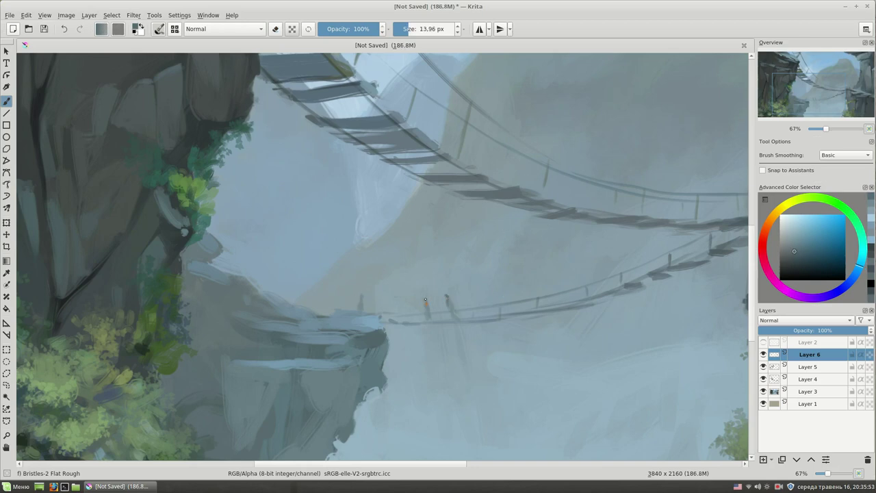
pyautogui.keyDown('ctrl'); pyautogui.click(452, 305); pyautogui.keyUp('ctrl')
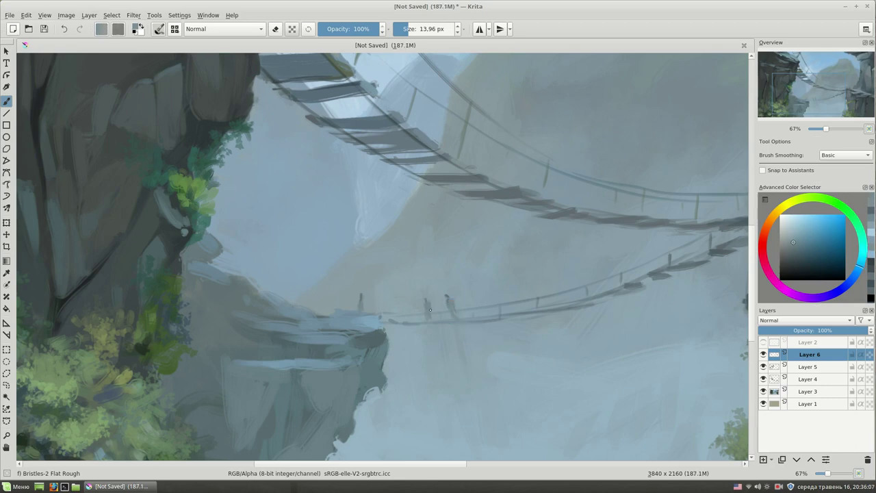
pyautogui.press('e')
pyautogui.press('e')
pyautogui.keyDown('ctrl'); pyautogui.click(365, 301); pyautogui.keyUp('ctrl')
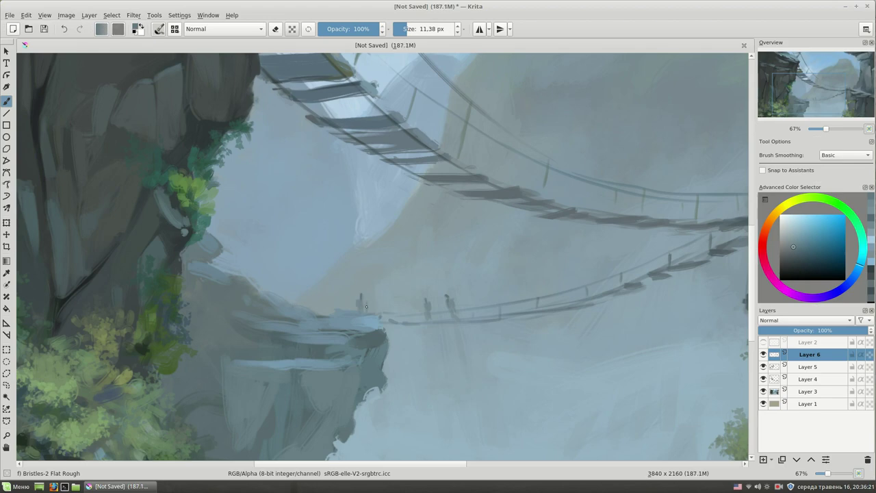
# Zoom out, pan toward the left cliff, and zoom back in on the bridge
pyautogui.press('-')
pyautogui.press('-')
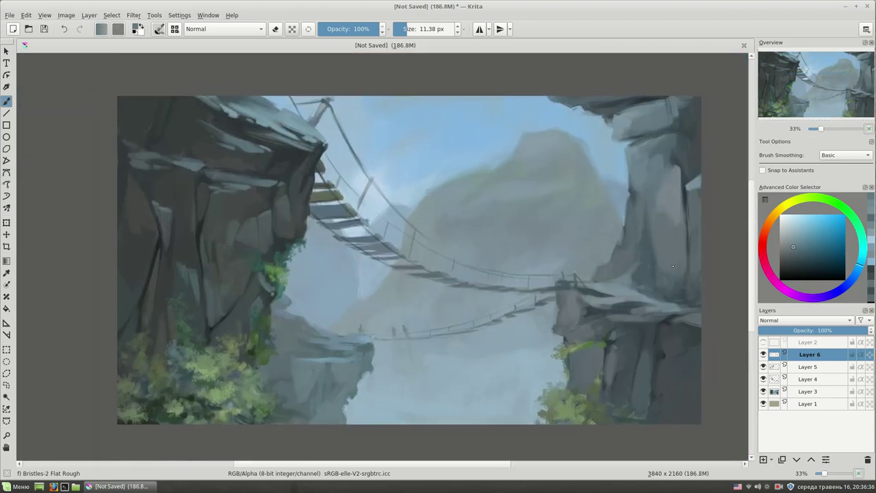
pyautogui.scroll(1, 698, 291)
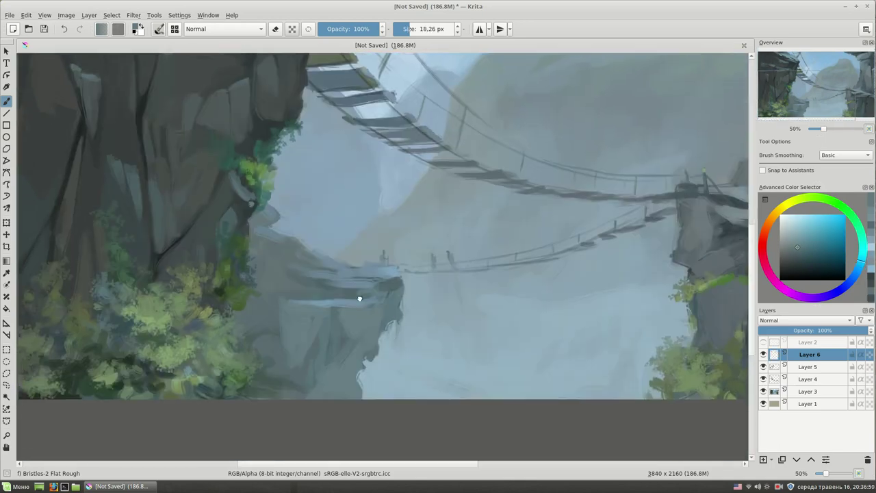
pyautogui.moveTo(344, 304); pyautogui.dragTo(403, 309)
pyautogui.scroll(-2, 542, 240)
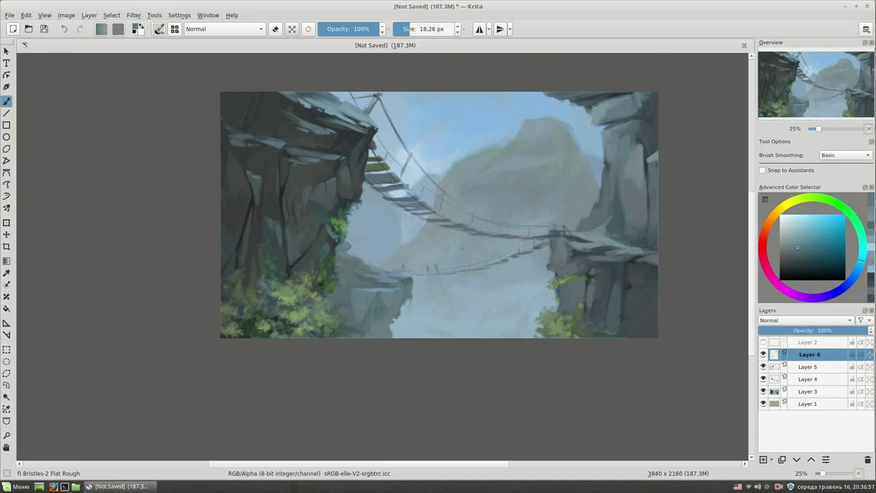
pyautogui.scroll(2, 542, 239)
pyautogui.press('pagedown')
pyautogui.press('pagedown')
pyautogui.press('pagedown')
# Return to Layer 3, frame the bridge and left cliff, and add small strokes near the cliff
pyautogui.keyDown('ctrl'); pyautogui.click(450, 304); pyautogui.keyUp('ctrl')
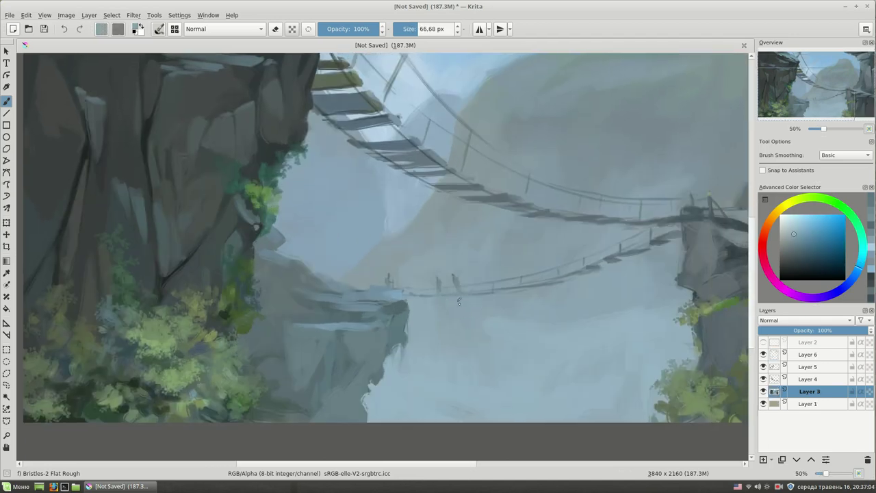
pyautogui.scroll(-2, 518, 316)
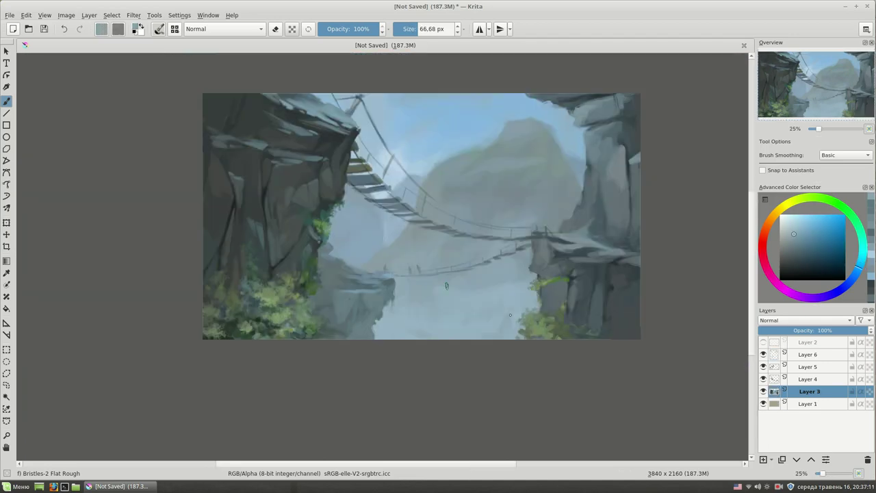
pyautogui.moveTo(509, 315); pyautogui.dragTo(514, 348)
pyautogui.scroll(2, 514, 348)
pyautogui.moveTo(739, 280)
pyautogui.mouseDown()
pyautogui.moveTo(506, 276)
pyautogui.moveTo(567, 277)
pyautogui.moveTo(561, 287)
pyautogui.moveTo(510, 256)
pyautogui.moveTo(622, 236)
pyautogui.moveTo(814, 262)
pyautogui.mouseUp()
pyautogui.keyDown('ctrl'); pyautogui.click(579, 279); pyautogui.keyUp('ctrl')
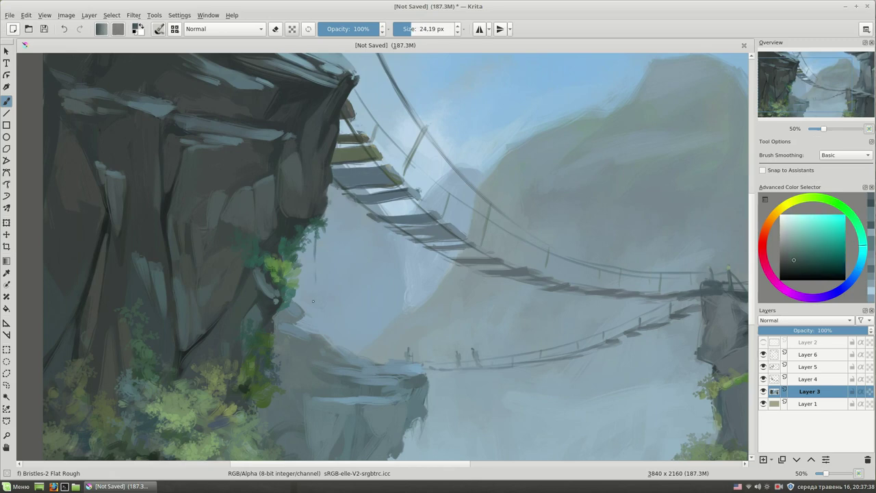
# With a ~10 px brush, pick grey-teal and green foliage colours around the left cliff
pyautogui.press('[')
pyautogui.press('[')
pyautogui.keyDown('ctrl'); pyautogui.click(321, 264); pyautogui.keyUp('ctrl')
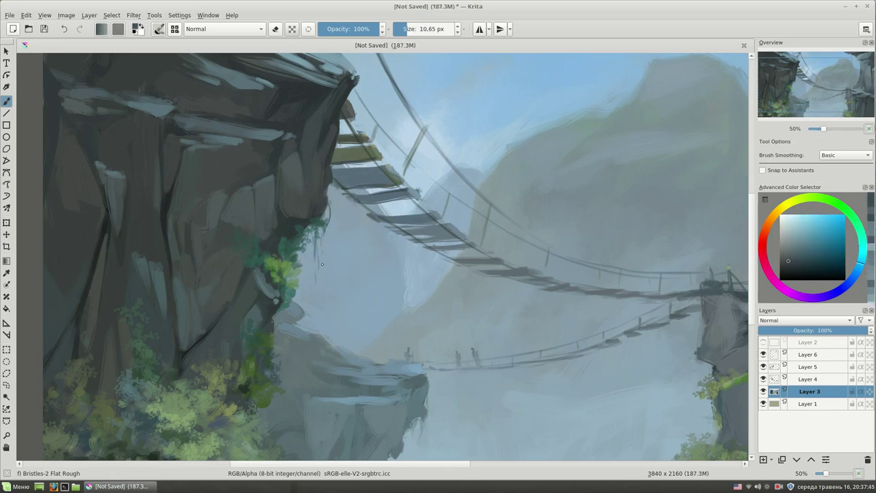
pyautogui.moveTo(322, 264); pyautogui.dragTo(384, 145)
pyautogui.keyDown('ctrl'); pyautogui.click(329, 280); pyautogui.keyUp('ctrl')
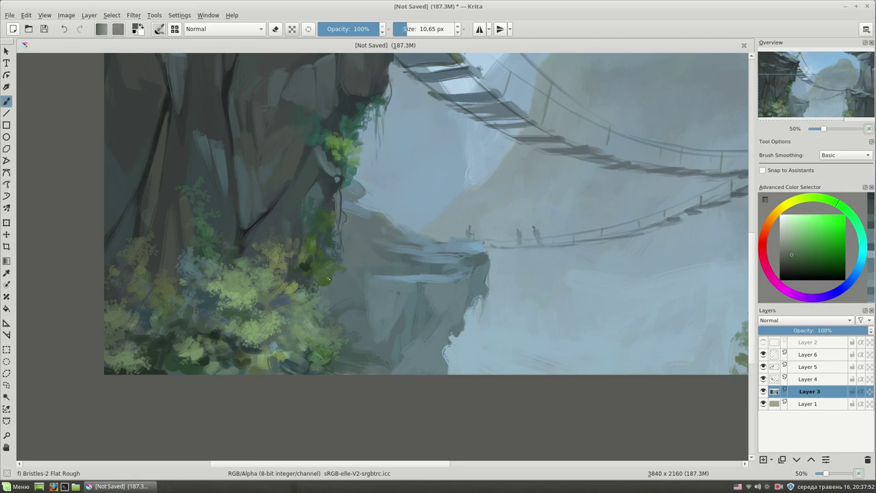
pyautogui.moveTo(328, 279); pyautogui.dragTo(274, 419)
pyautogui.keyDown('ctrl'); pyautogui.click(336, 272); pyautogui.keyUp('ctrl')
pyautogui.press(']')
pyautogui.press(']')
pyautogui.press('[')
pyautogui.press('[')
# Zoom onto the left cliff top, set a ~25 px brush, touch up with blues, and erase
pyautogui.press('-')
pyautogui.press('+')
pyautogui.press('+')
pyautogui.press(']')
pyautogui.press(']')
pyautogui.press(']')
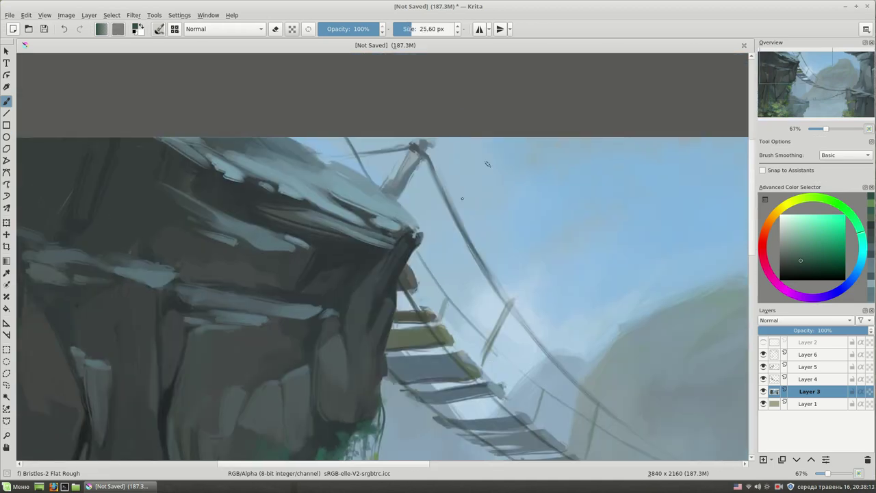
pyautogui.keyDown('ctrl'); pyautogui.click(473, 182); pyautogui.keyUp('ctrl')
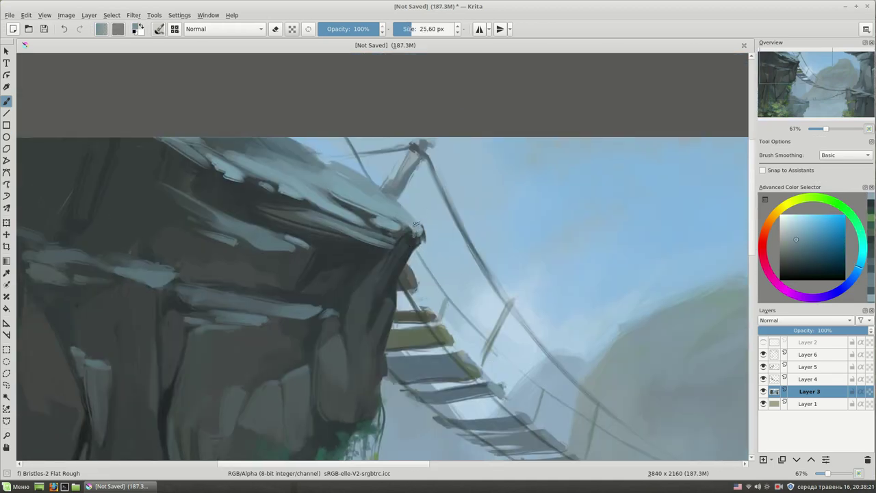
pyautogui.keyDown('ctrl'); pyautogui.click(394, 196); pyautogui.keyUp('ctrl')
pyautogui.keyDown('ctrl'); pyautogui.click(433, 243); pyautogui.keyUp('ctrl')
pyautogui.scroll(-3, 421, 219)
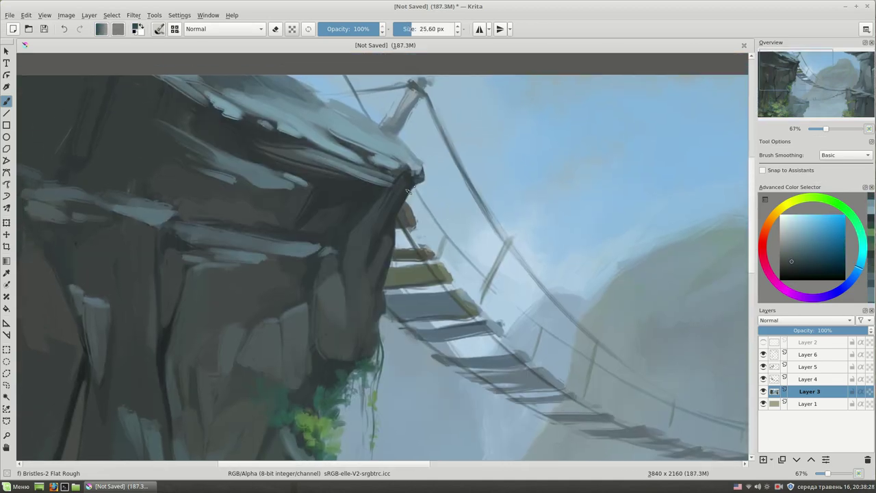
pyautogui.press('e')
pyautogui.press('e')
pyautogui.keyDown('ctrl'); pyautogui.click(445, 216); pyautogui.keyUp('ctrl')
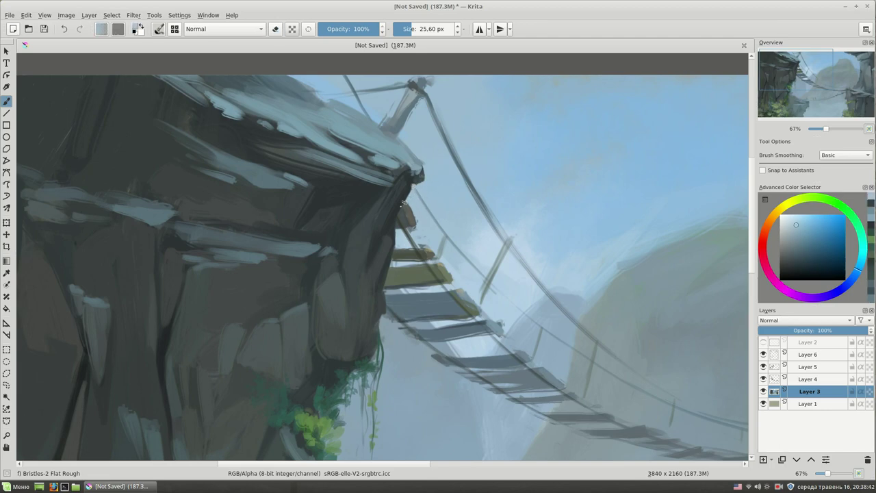
pyautogui.scroll(-1, 490, 204)
# Enlarge the brush to about 62-82 px and sample grey-blue, cyan and mist tones from the lower rocks
pyautogui.scroll(-1, 445, 243)
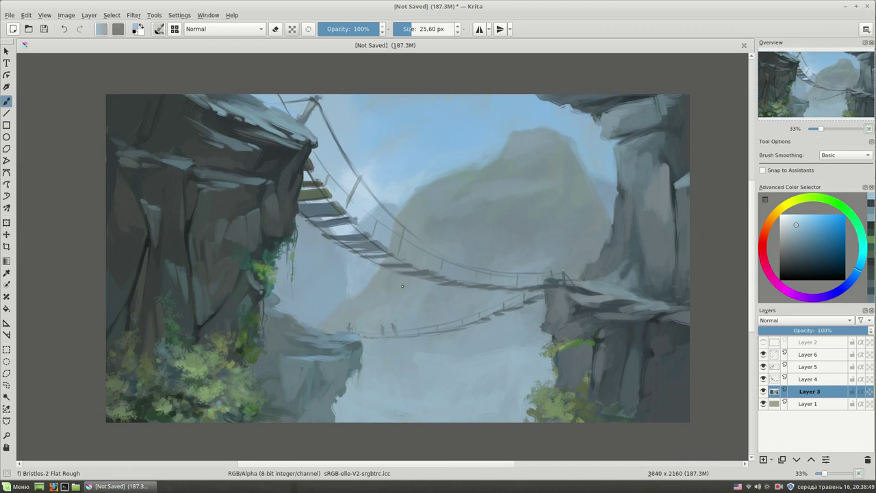
pyautogui.moveTo(487, 252); pyautogui.dragTo(513, 252)
pyautogui.keyDown('ctrl'); pyautogui.click(340, 357); pyautogui.keyUp('ctrl')
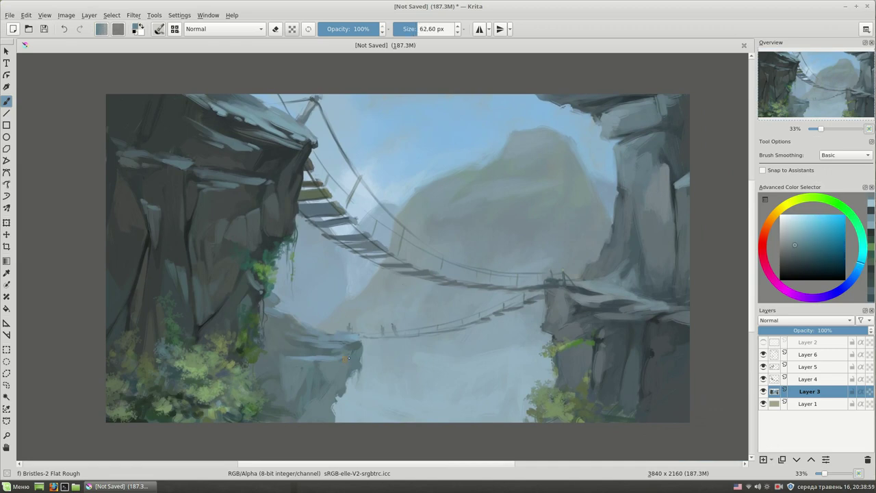
pyautogui.moveTo(308, 380); pyautogui.dragTo(319, 383)
pyautogui.keyDown('ctrl'); pyautogui.click(318, 383); pyautogui.keyUp('ctrl')
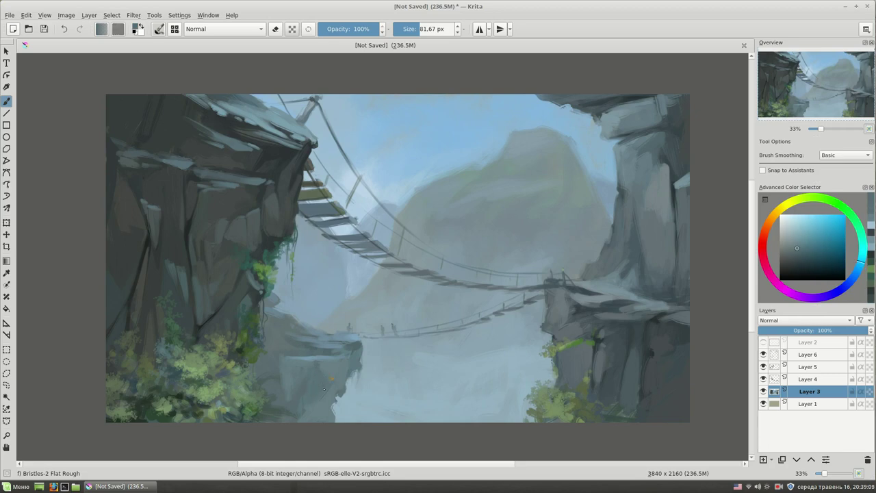
pyautogui.keyDown('ctrl'); pyautogui.click(275, 382); pyautogui.keyUp('ctrl')
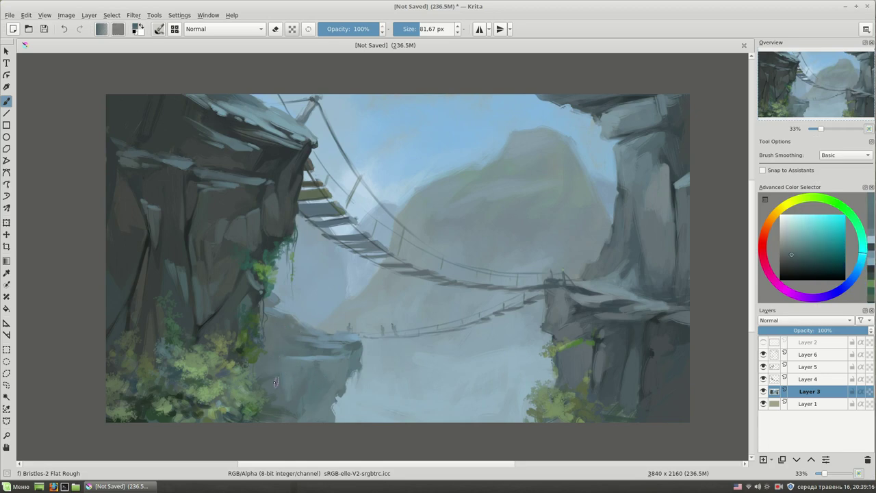
pyautogui.keyDown('ctrl'); pyautogui.click(331, 310); pyautogui.keyUp('ctrl')
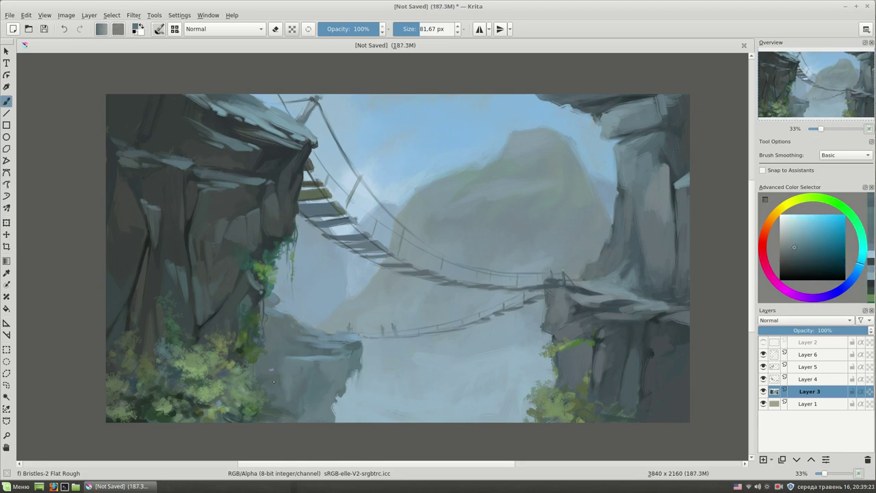
pyautogui.keyDown('ctrl'); pyautogui.click(277, 405); pyautogui.keyUp('ctrl')
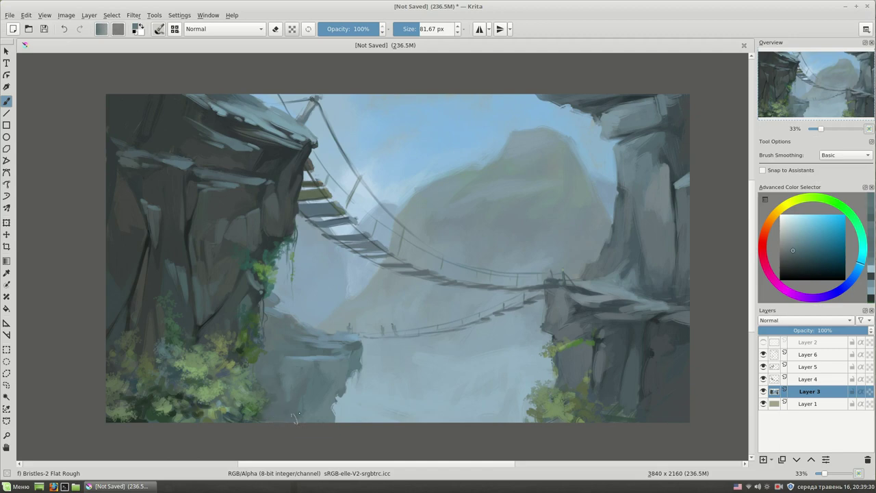
pyautogui.keyDown('ctrl'); pyautogui.click(327, 346); pyautogui.keyUp('ctrl')
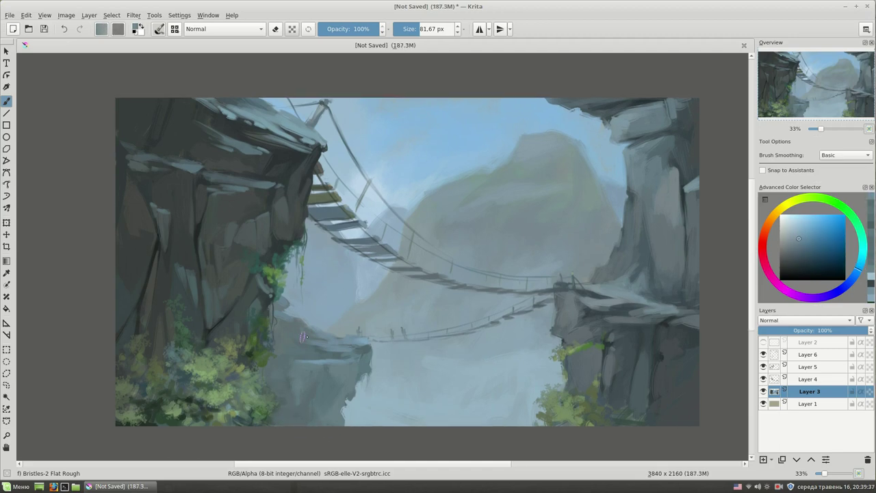
# Sample muted greens and grey-blues from the right cliff, resizing the brush from 110 to 83 px
pyautogui.keyDown('ctrl'); pyautogui.click(653, 392); pyautogui.keyUp('ctrl')
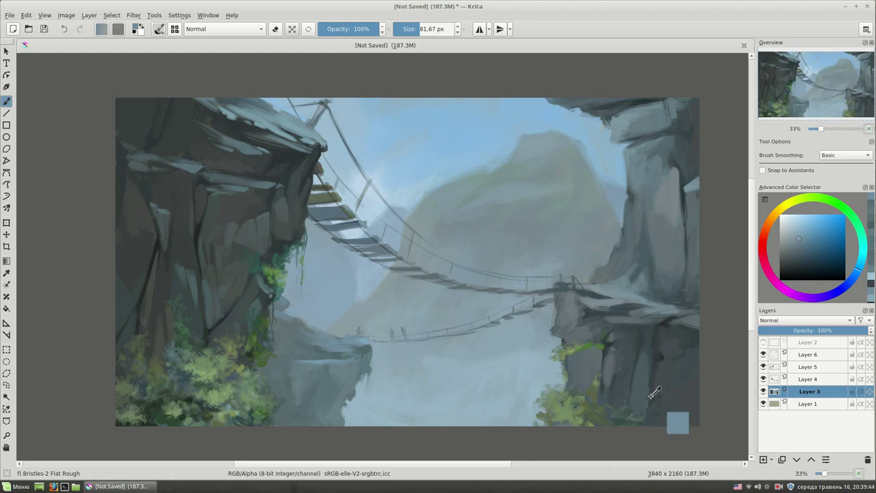
pyautogui.keyDown('ctrl'); pyautogui.click(624, 413); pyautogui.keyUp('ctrl')
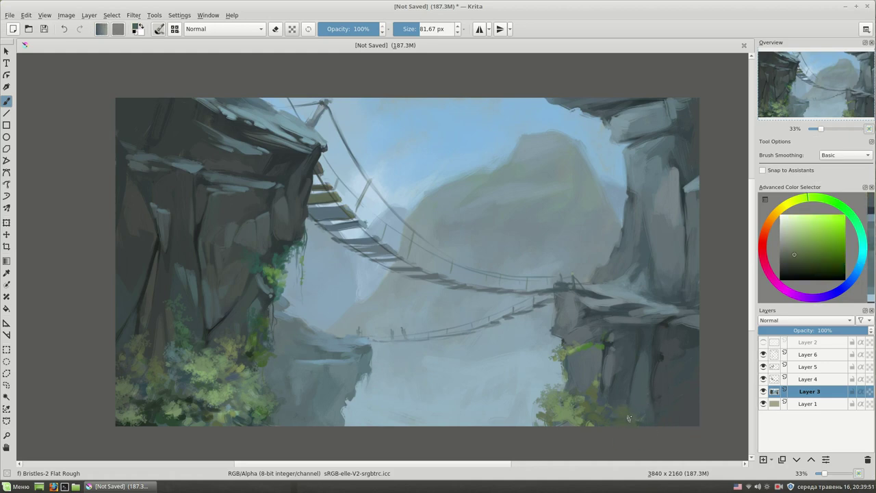
pyautogui.keyDown('ctrl'); pyautogui.click(652, 410); pyautogui.keyUp('ctrl')
pyautogui.press(']')
pyautogui.keyDown('ctrl'); pyautogui.click(678, 361); pyautogui.keyUp('ctrl')
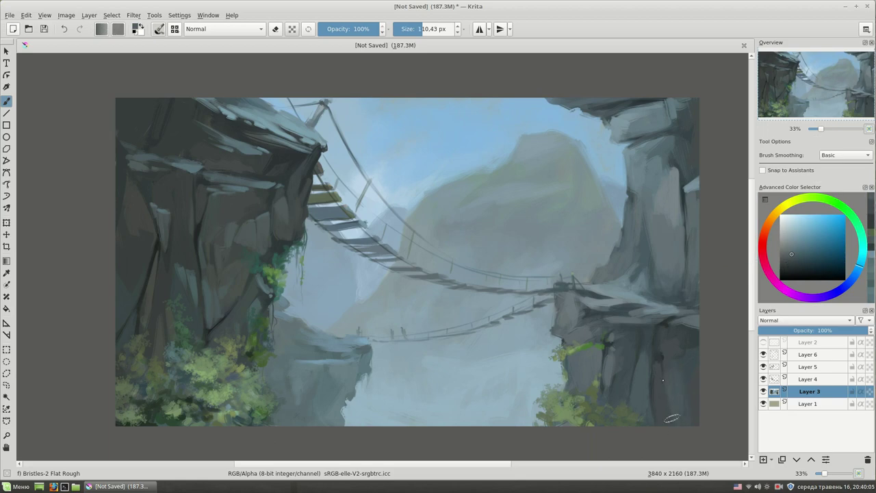
pyautogui.keyDown('ctrl'); pyautogui.click(683, 359); pyautogui.keyUp('ctrl')
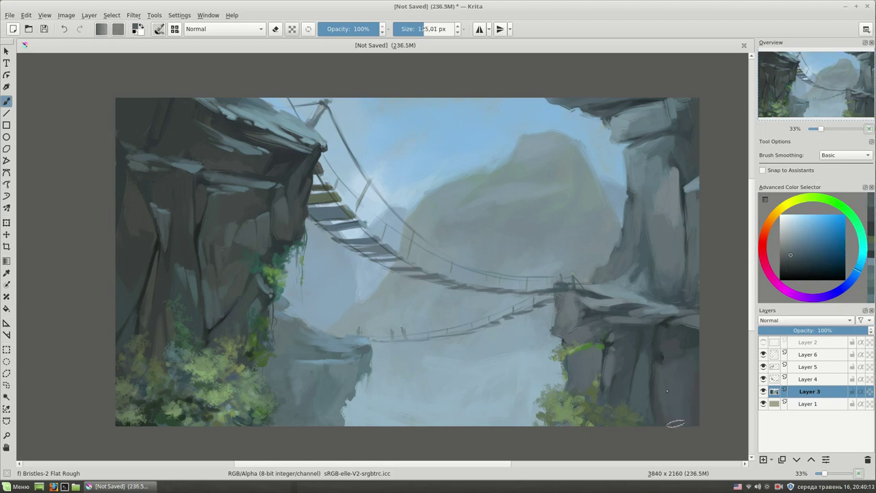
pyautogui.keyDown('ctrl'); pyautogui.click(664, 382); pyautogui.keyUp('ctrl')
pyautogui.press('[')
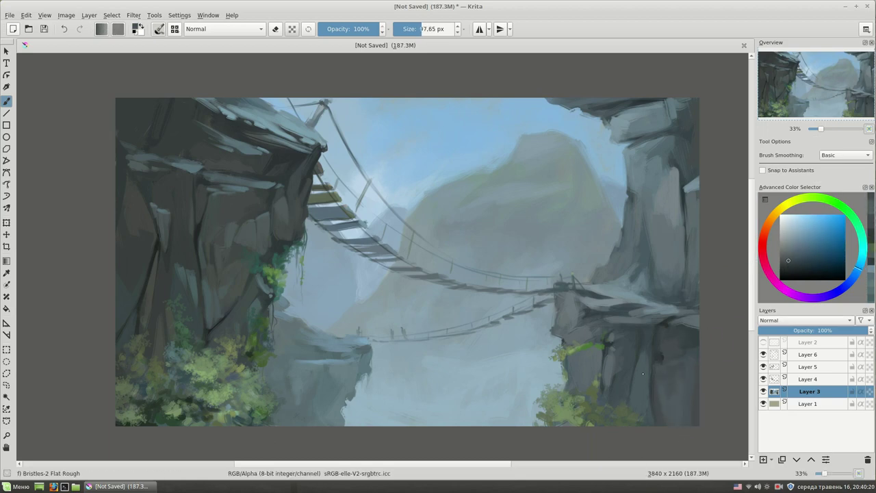
pyautogui.press('[')
pyautogui.keyDown('ctrl'); pyautogui.click(674, 383); pyautogui.keyUp('ctrl')
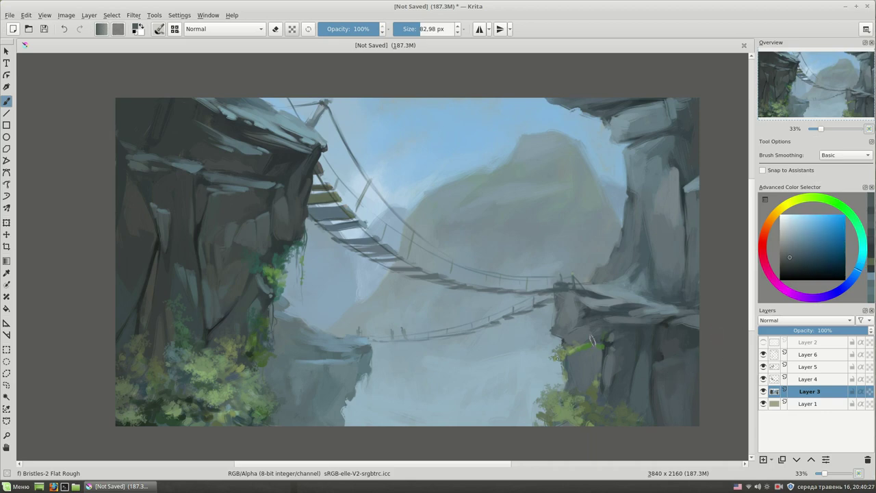
# With a ~63 px brush, paint lime-green moss along the right cliff ledge and resample grey-blues
pyautogui.moveTo(679, 299); pyautogui.dragTo(699, 308)
pyautogui.press('[')
pyautogui.keyDown('ctrl'); pyautogui.click(679, 378); pyautogui.keyUp('ctrl')
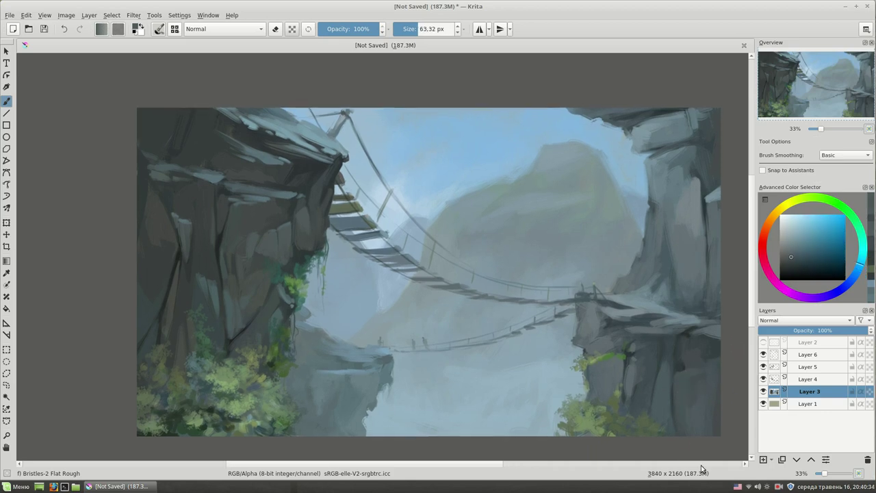
pyautogui.keyDown('ctrl'); pyautogui.click(715, 349); pyautogui.keyUp('ctrl')
pyautogui.moveTo(578, 368); pyautogui.dragTo(624, 354)
pyautogui.keyDown('ctrl'); pyautogui.click(603, 325); pyautogui.keyUp('ctrl')
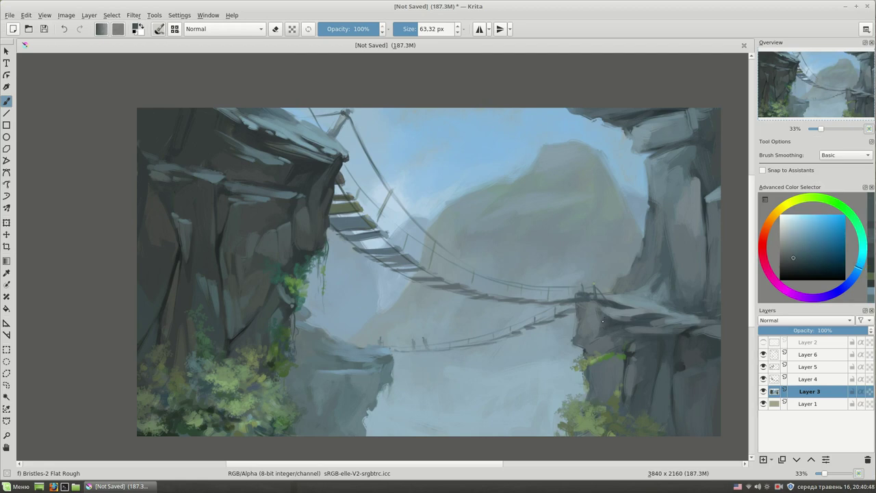
pyautogui.keyDown('ctrl'); pyautogui.click(608, 314); pyautogui.keyUp('ctrl')
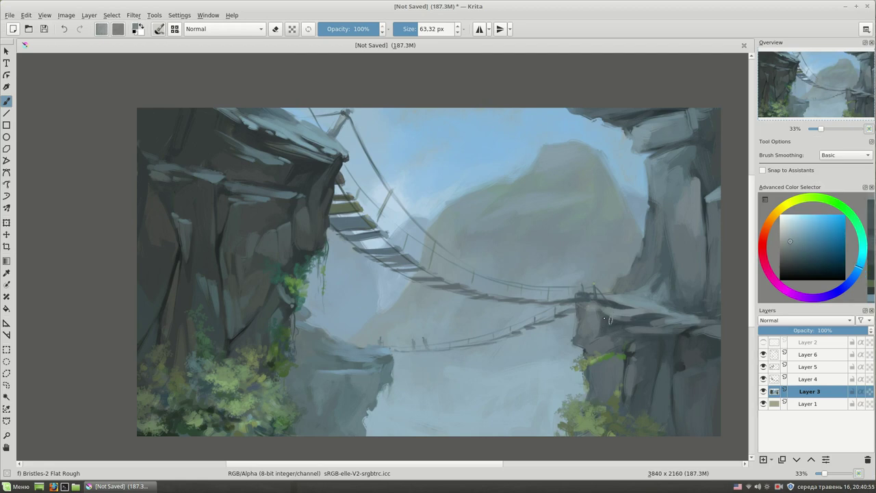
pyautogui.scroll(-1, 615, 313)
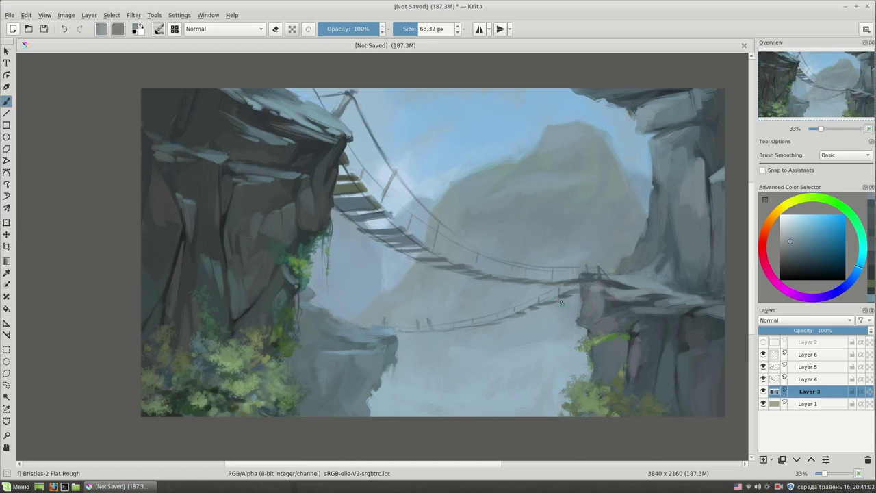
pyautogui.click(764, 459)
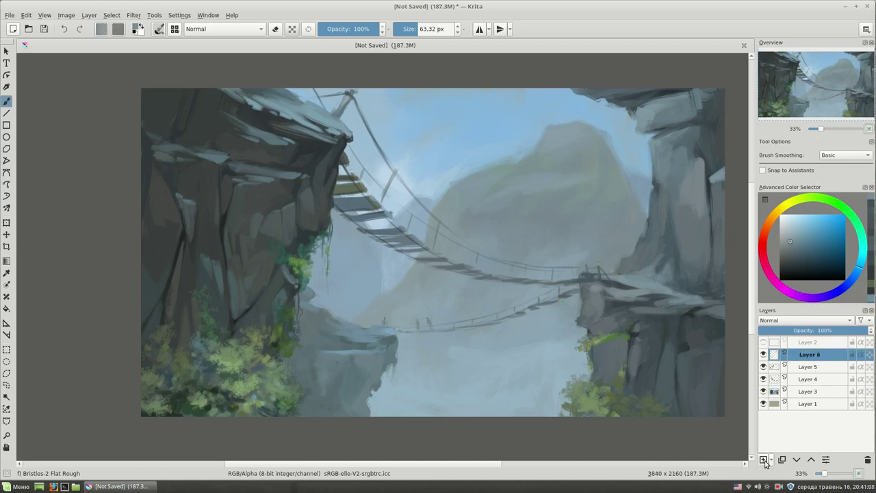
# With a ~47 px brush, paint a short dark blue-grey stroke above the mountain
pyautogui.press('[')
pyautogui.click(796, 257)
pyautogui.moveTo(544, 124); pyautogui.dragTo(588, 127)
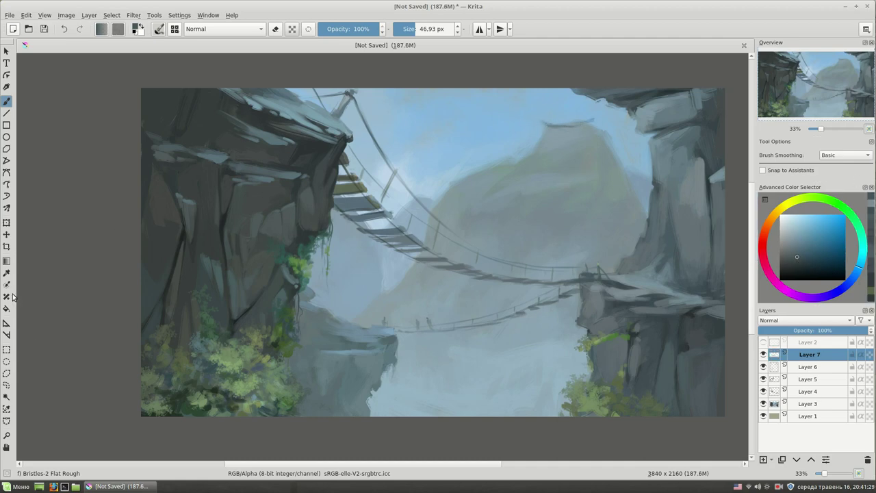
# Move and rotate the dark stroke into a bird position, then extend its wing with the brush
pyautogui.press('t')
pyautogui.moveTo(572, 131); pyautogui.dragTo(571, 146)
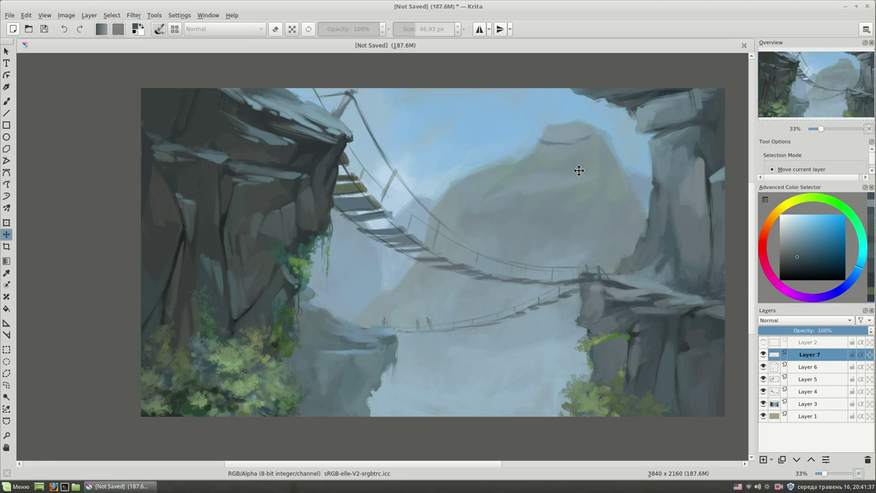
pyautogui.hotkey('ctrl', 't')
pyautogui.moveTo(582, 147); pyautogui.dragTo(567, 141)
pyautogui.press('Return')
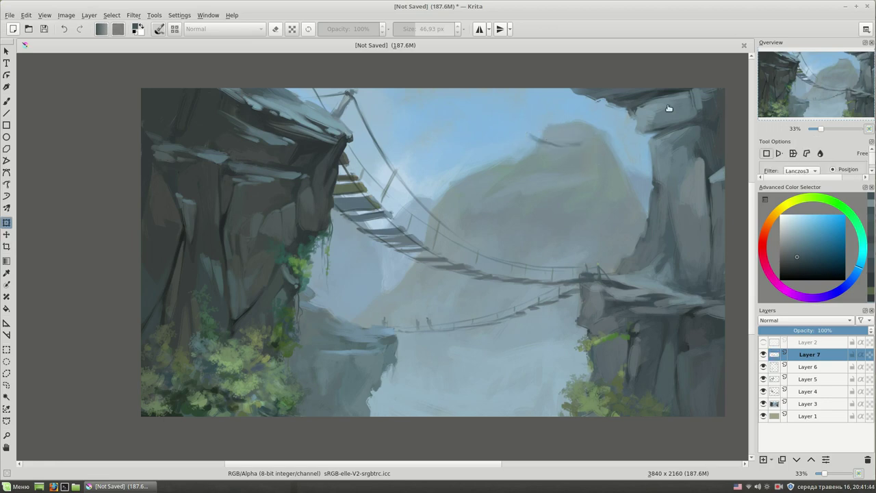
pyautogui.press('b')
pyautogui.scroll(1, 548, 177)
pyautogui.moveTo(586, 158)
pyautogui.mouseDown()
pyautogui.moveTo(625, 159)
pyautogui.moveTo(587, 163)
pyautogui.mouseUp()
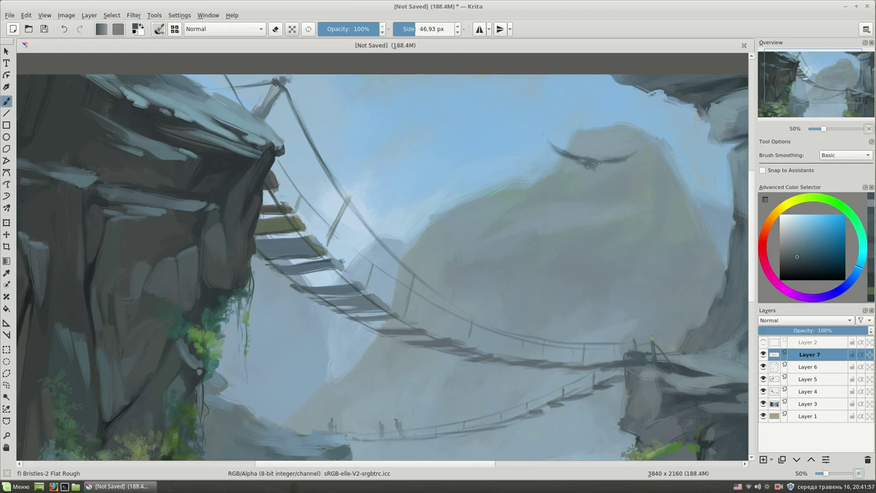
# Undo the stray orange mark and dab light grey onto the bird's body with a ~30 px brush
pyautogui.hotkey('ctrl', 'z')
pyautogui.keyDown('ctrl'); pyautogui.click(659, 175); pyautogui.keyUp('ctrl')
pyautogui.press('[')
pyautogui.click(588, 161)
pyautogui.keyDown('ctrl'); pyautogui.click(577, 149); pyautogui.keyUp('ctrl')
pyautogui.click(587, 161)
# Sample darker tones and paint dark dabs and a stroke along the bird's body
pyautogui.click(793, 249)
pyautogui.click(590, 168)
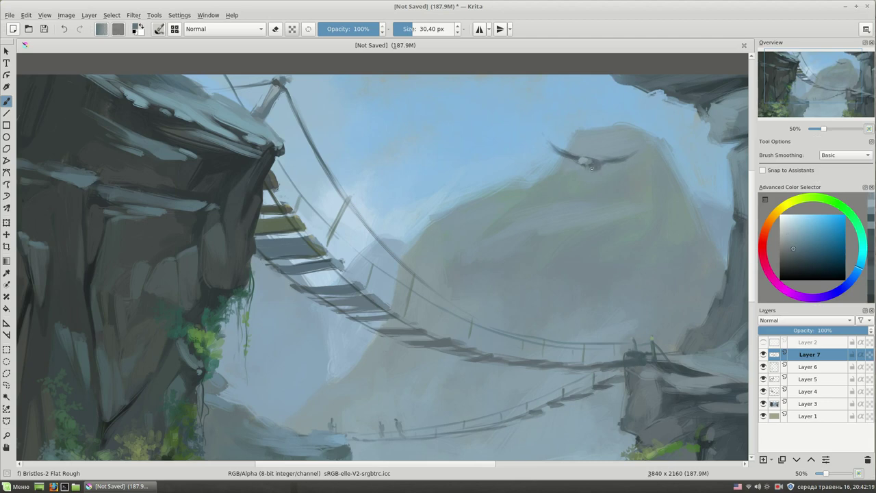
pyautogui.click(798, 261)
pyautogui.click(589, 165)
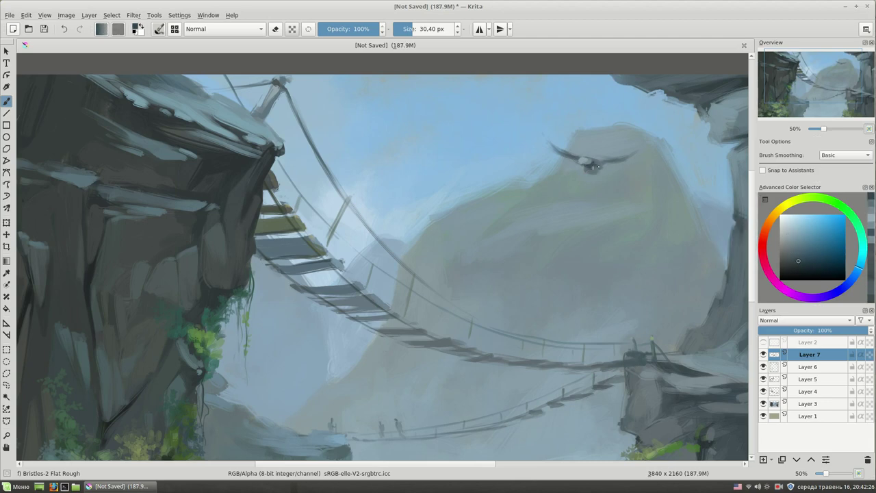
pyautogui.moveTo(596, 160); pyautogui.dragTo(608, 163)
pyautogui.scroll(2, 687, 146)
# With a ~9 px brush, paint thin dark strokes forming the long left wing and wing tip
pyautogui.press('[')
pyautogui.press('[')
pyautogui.moveTo(617, 165)
pyautogui.mouseDown()
pyautogui.moveTo(572, 204)
pyautogui.moveTo(538, 208)
pyautogui.moveTo(543, 197)
pyautogui.mouseUp()
pyautogui.press(']')
pyautogui.press(']')
pyautogui.press('[')
pyautogui.press('[')
pyautogui.moveTo(450, 175)
pyautogui.mouseDown()
pyautogui.moveTo(417, 139)
pyautogui.moveTo(422, 146)
pyautogui.mouseUp()
pyautogui.moveTo(467, 190)
pyautogui.mouseDown()
pyautogui.moveTo(433, 170)
pyautogui.moveTo(452, 190)
pyautogui.moveTo(452, 178)
pyautogui.mouseUp()
pyautogui.press(']')
pyautogui.press(']')
pyautogui.press('[')
# Sample lighter and darker grey-blues for the bird, then zoom back to 33% and recentre
pyautogui.keyDown('ctrl'); pyautogui.click(504, 213); pyautogui.keyUp('ctrl')
pyautogui.press('[')
pyautogui.keyDown('ctrl'); pyautogui.click(539, 221); pyautogui.keyUp('ctrl')
pyautogui.click(791, 234)
pyautogui.press(']')
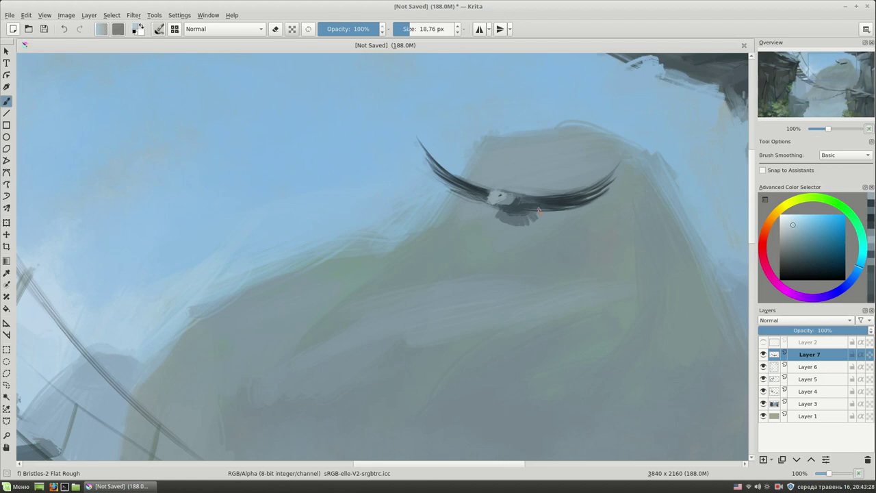
pyautogui.keyDown('ctrl'); pyautogui.click(496, 195); pyautogui.keyUp('ctrl')
pyautogui.press('-')
pyautogui.press('-')
pyautogui.press('-')
pyautogui.press('-')
pyautogui.press('+')
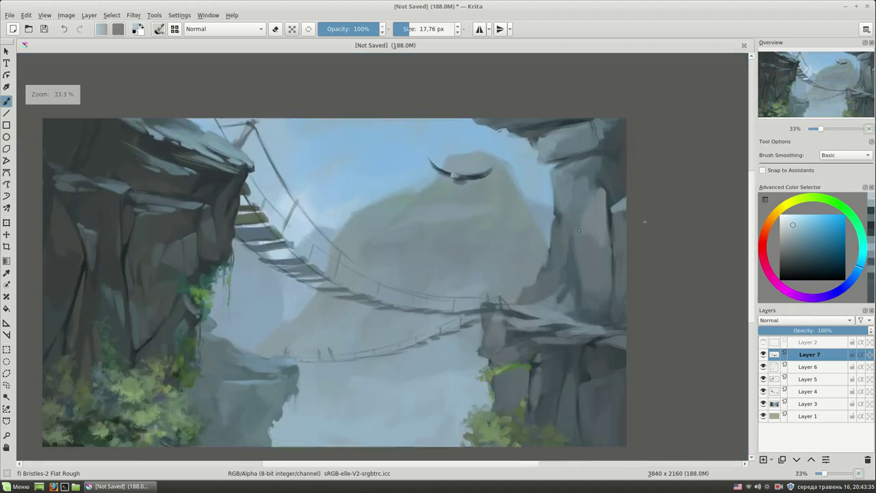
pyautogui.moveTo(557, 329); pyautogui.dragTo(596, 330)
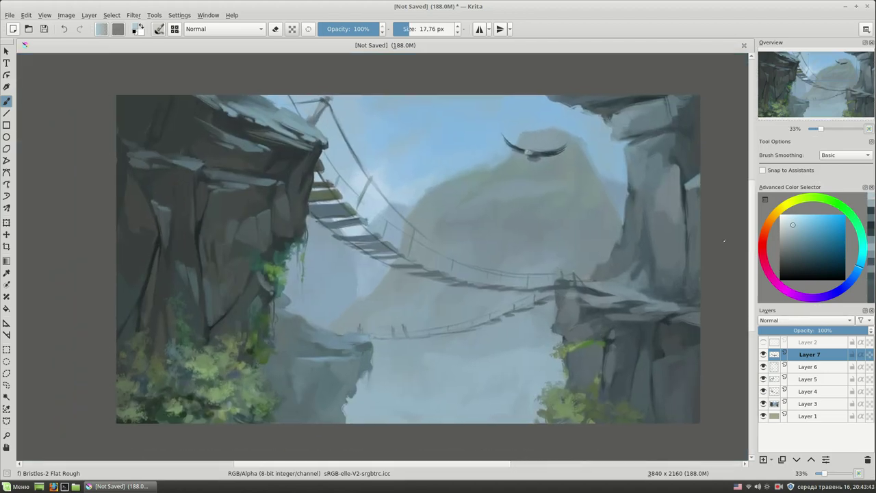